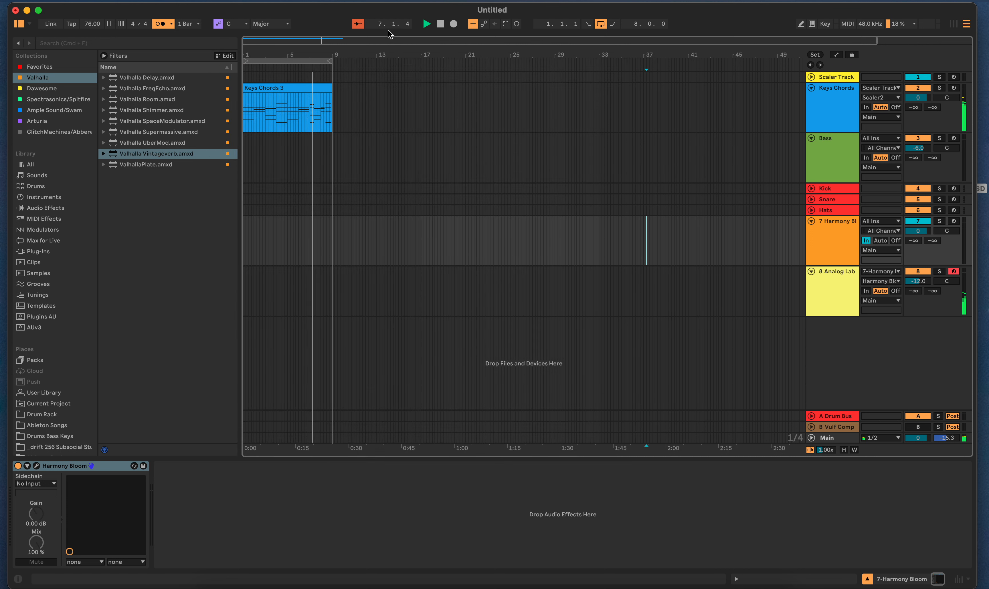
- Stop playback and view the preset loaded in the Analog Lab V instrument on track 8
{"action": "left_click", "coordinate": [440, 24]}
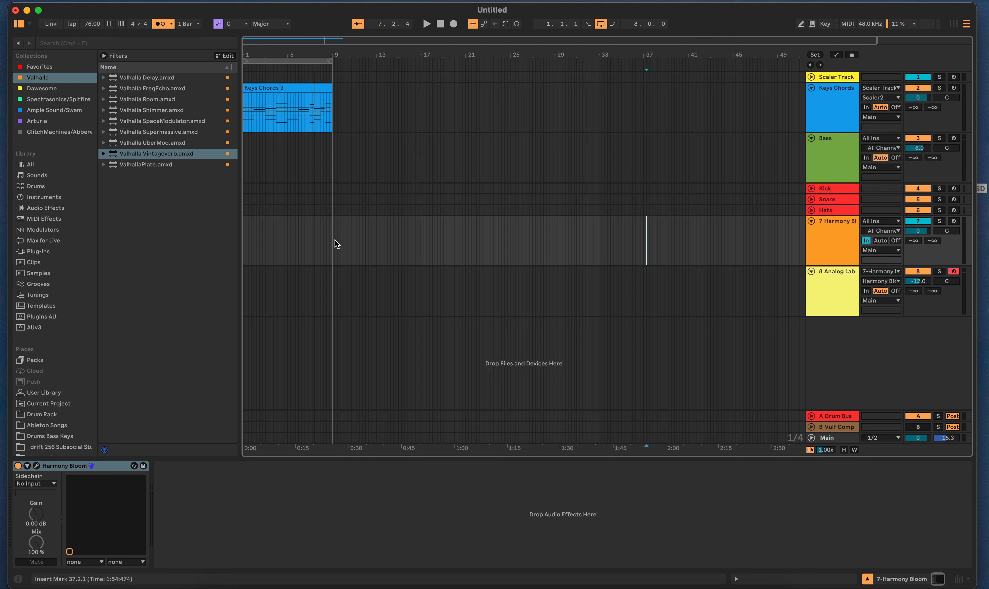
{"action": "left_click", "coordinate": [774, 307]}
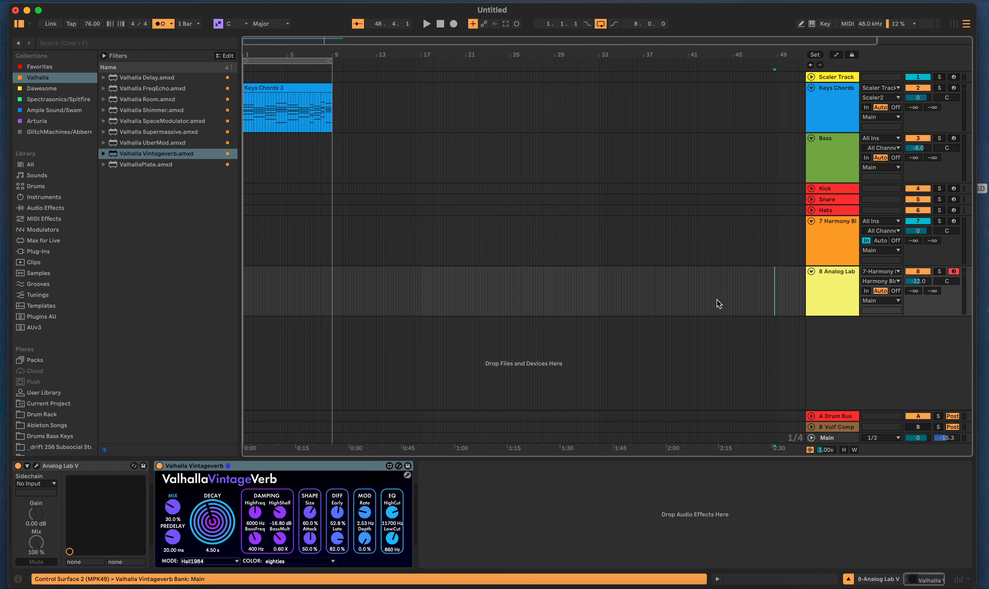
{"action": "left_click", "coordinate": [36, 466]}
{"action": "mouse_move", "coordinate": [912, 208]}
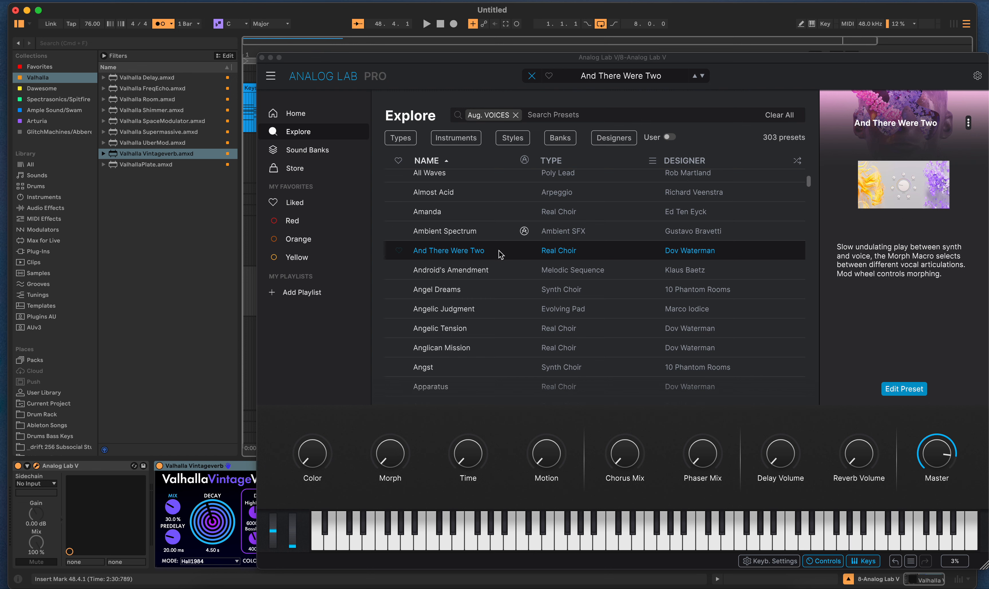
{"action": "left_click", "coordinate": [264, 61]}
{"action": "left_click", "coordinate": [262, 58]}
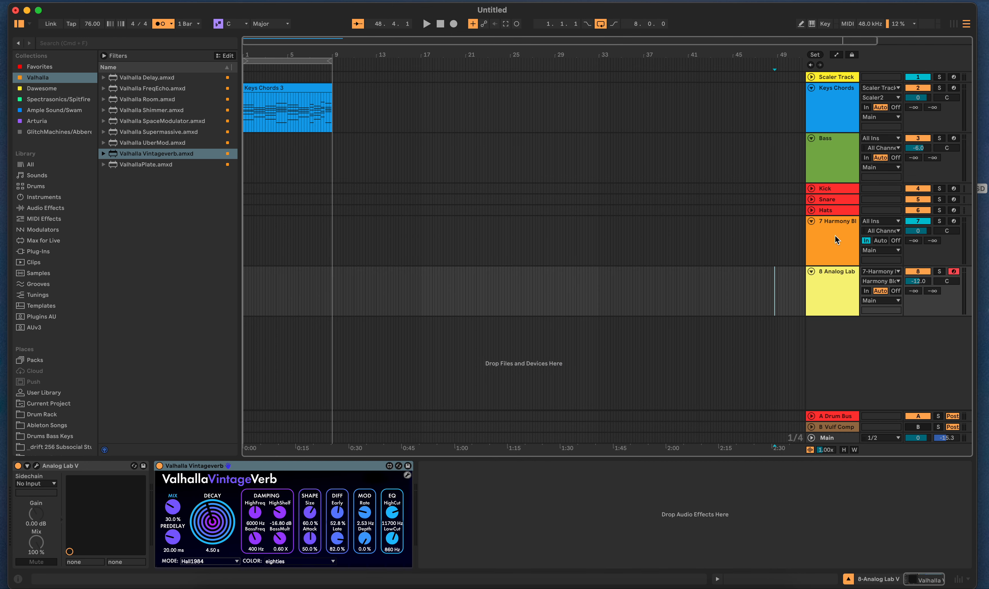
- Look over the Harmony Bloom settings on track 7 and browse its preset list, keeping the Starlit Path preset
{"action": "left_click", "coordinate": [652, 234]}
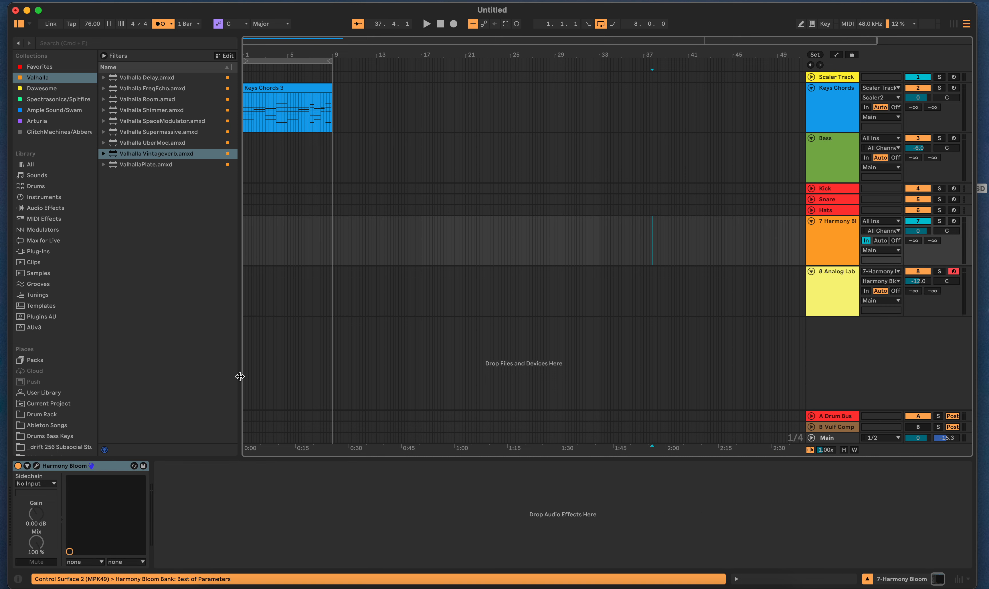
{"action": "left_click", "coordinate": [36, 466]}
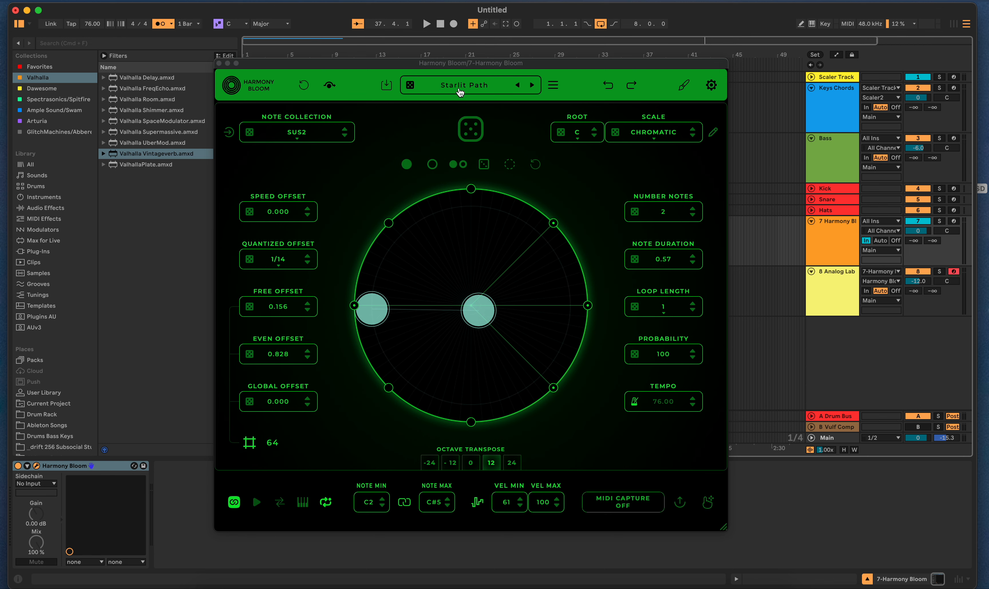
{"action": "left_click", "coordinate": [430, 92]}
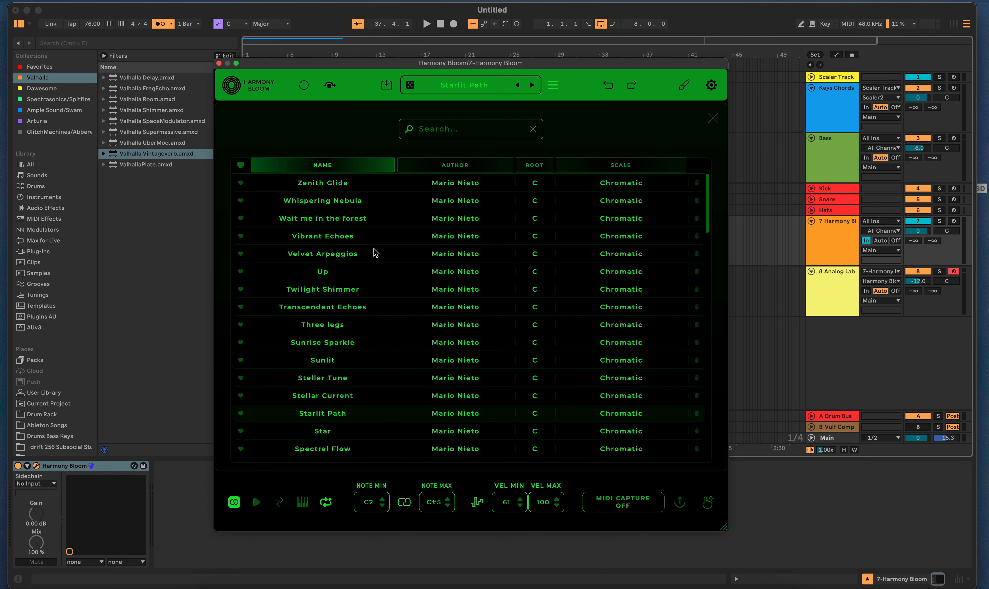
{"action": "scroll", "coordinate": [379, 319], "scroll_direction": "down", "scroll_amount": 10}
{"action": "scroll", "coordinate": [382, 318], "scroll_direction": "down", "scroll_amount": 15}
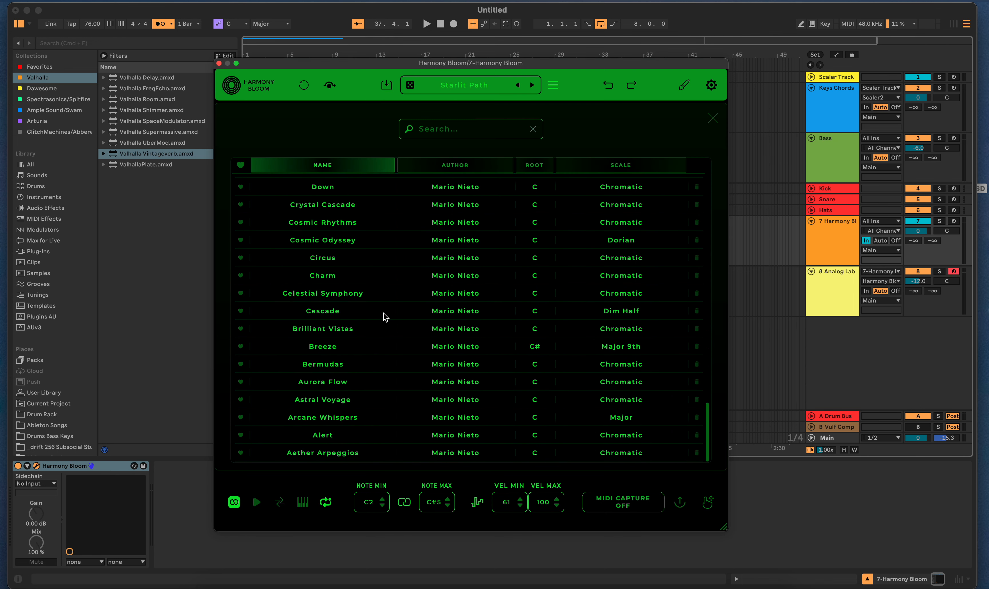
{"action": "scroll", "coordinate": [383, 322], "scroll_direction": "up", "scroll_amount": 20}
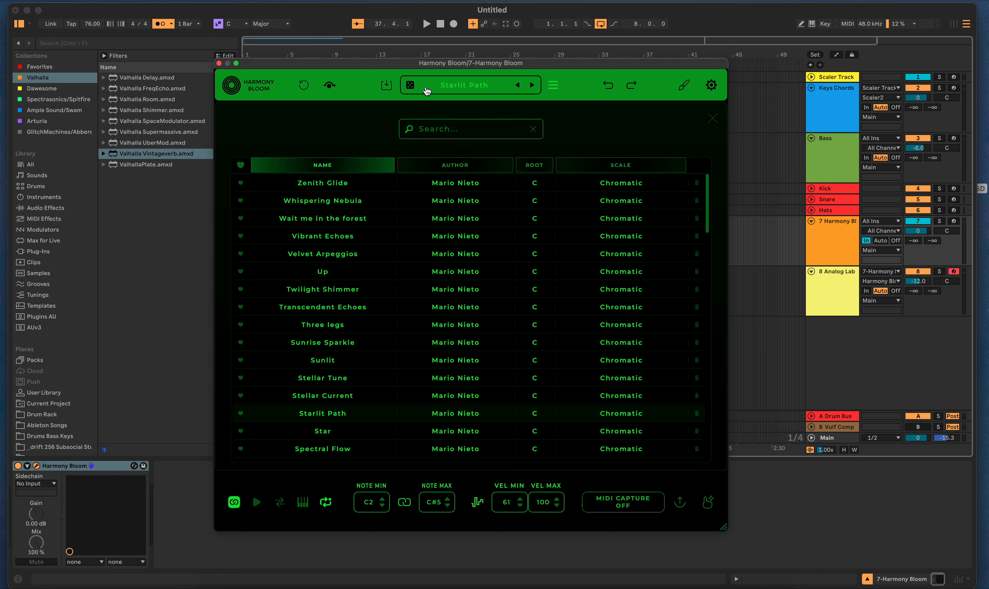
{"action": "left_click", "coordinate": [712, 120]}
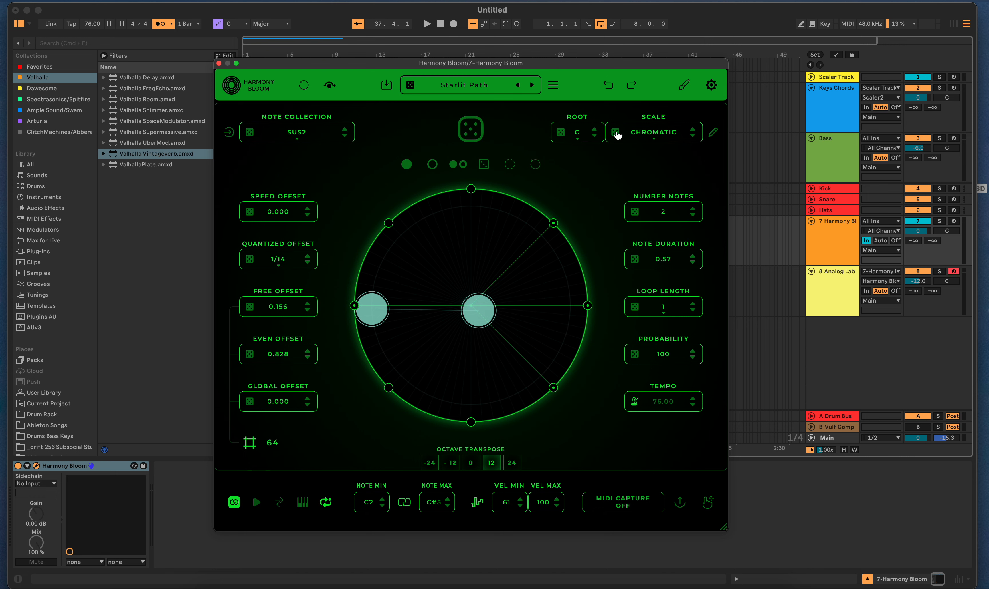
{"action": "left_click", "coordinate": [219, 63]}
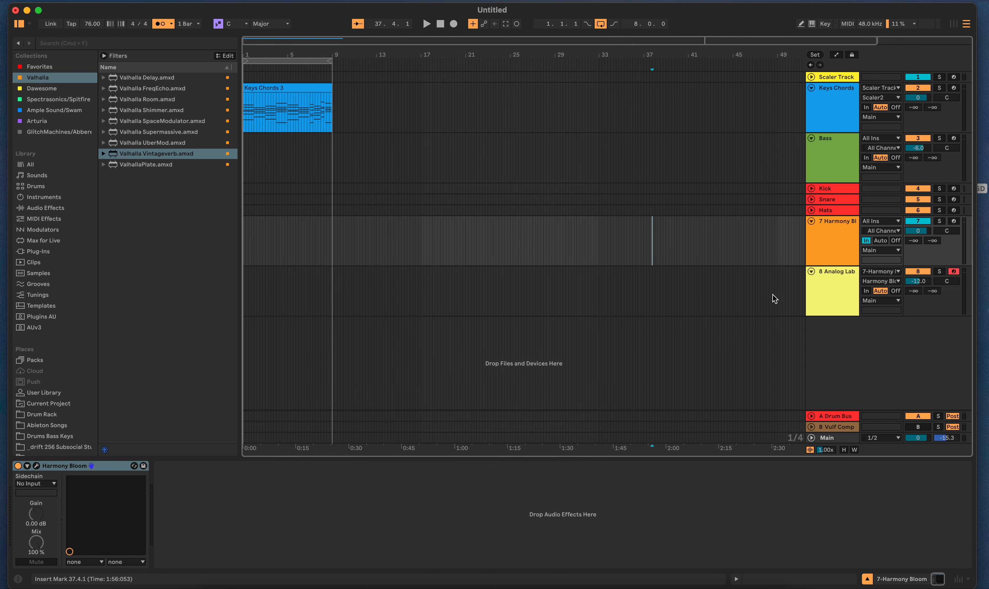
- Play a short part of the arrangement from its beginning with the Analog Lab track selected, and stop playback
{"action": "left_click", "coordinate": [746, 289]}
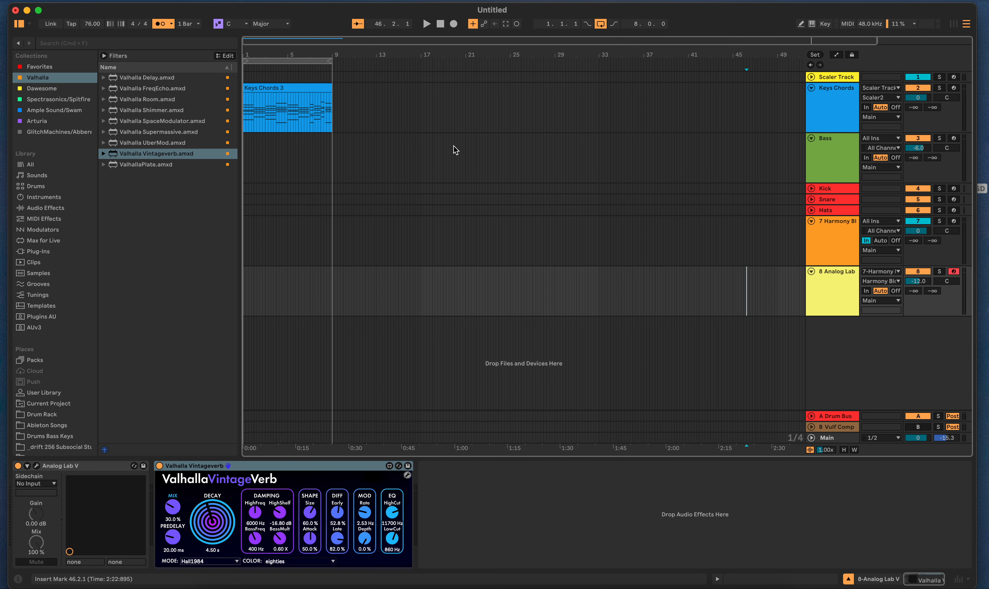
{"action": "left_click", "coordinate": [427, 24]}
{"action": "double_click", "coordinate": [440, 24]}
{"action": "left_click", "coordinate": [426, 24]}
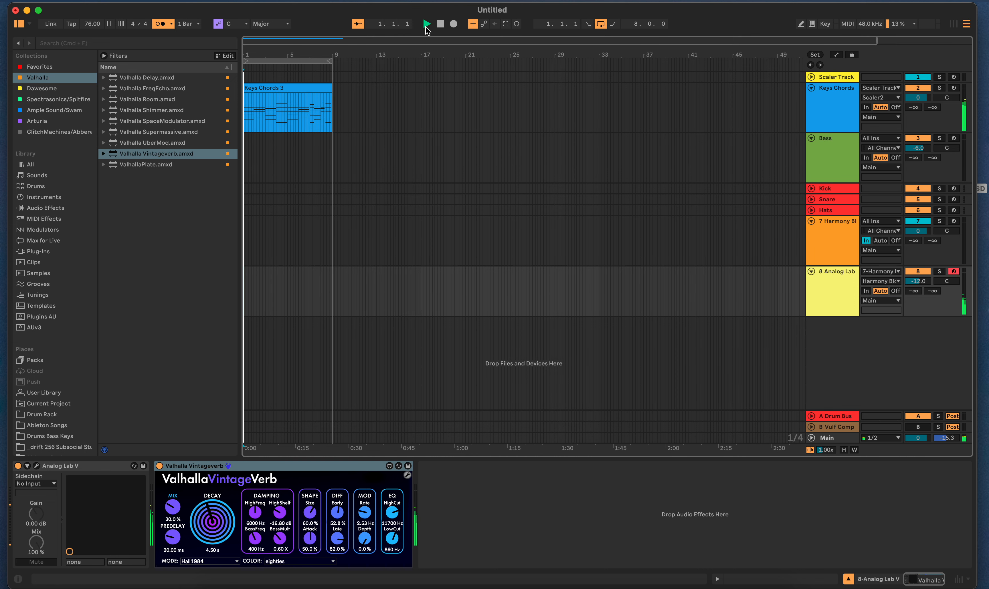
{"action": "left_click", "coordinate": [440, 24]}
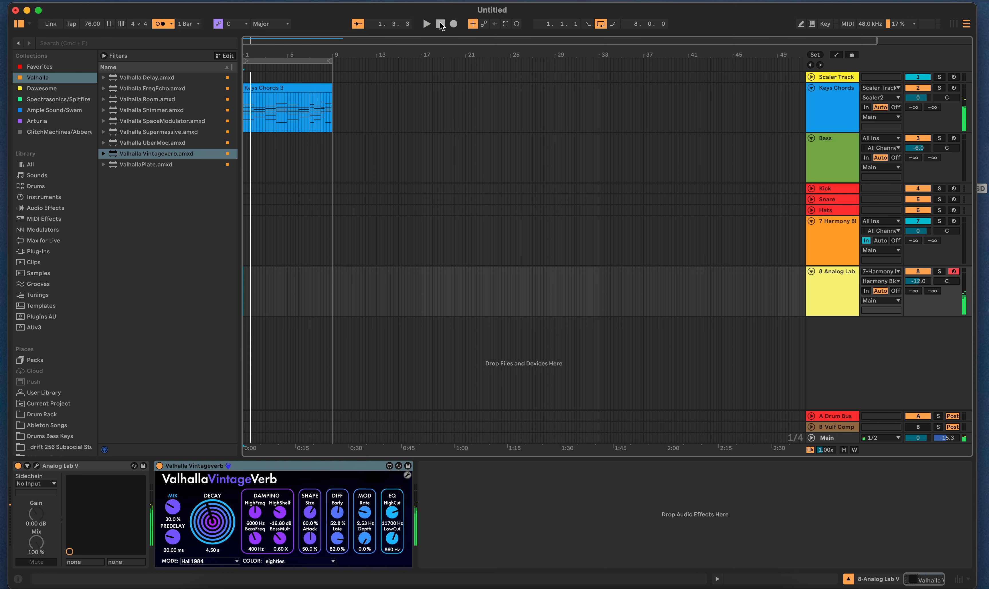
- Examine the MIDI notes of the Keys Chords 3 clip and return to the device view
{"action": "double_click", "coordinate": [304, 86]}
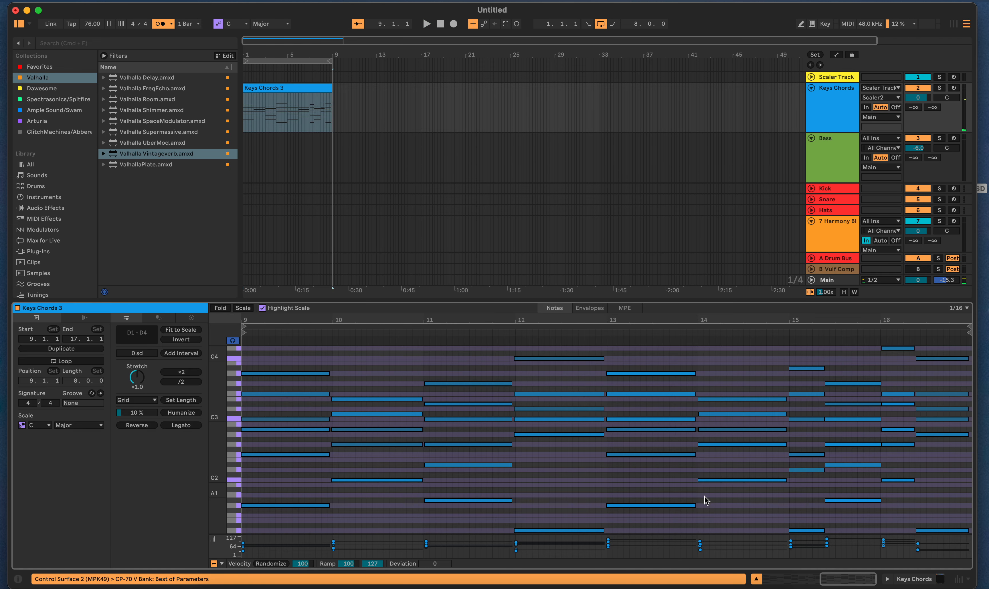
{"action": "left_click", "coordinate": [375, 77]}
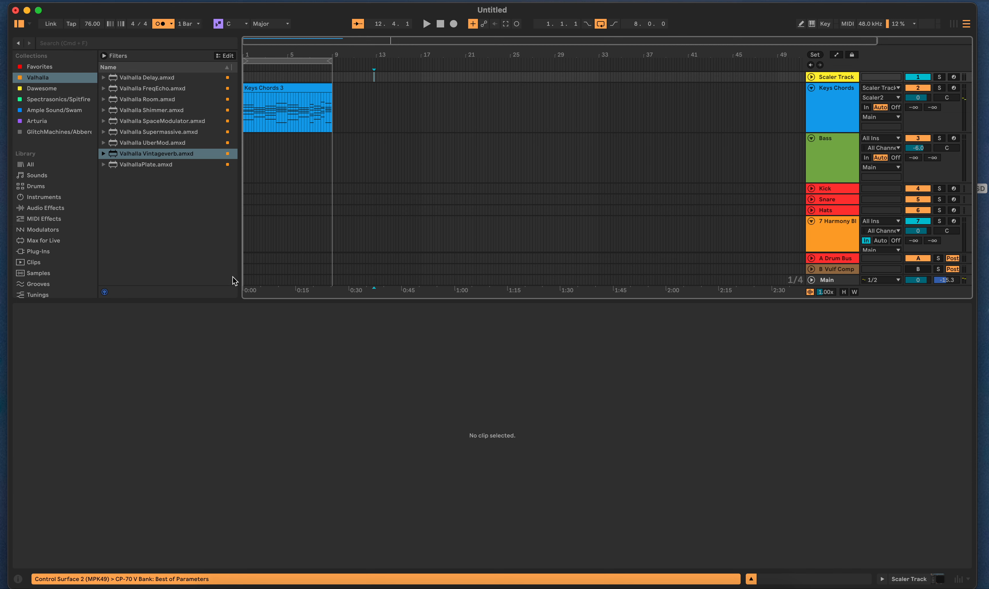
{"action": "key", "text": "shift+Tab"}
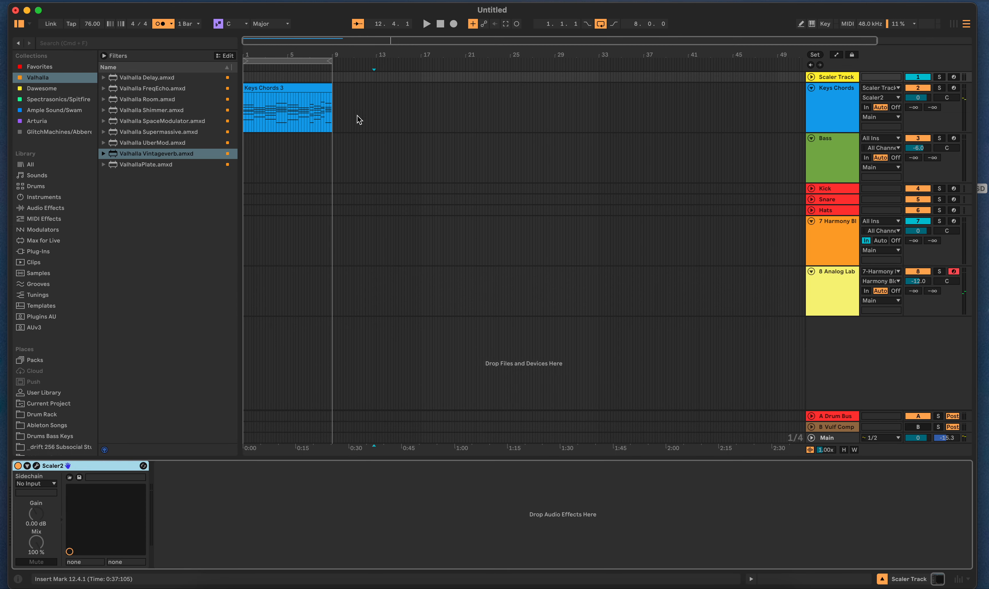
- Open Scaler2 on the Scaler Track, examine the chords in its Dark Gospel Chords set, and close the plugin
{"action": "left_click", "coordinate": [370, 77]}
{"action": "left_click", "coordinate": [36, 466]}
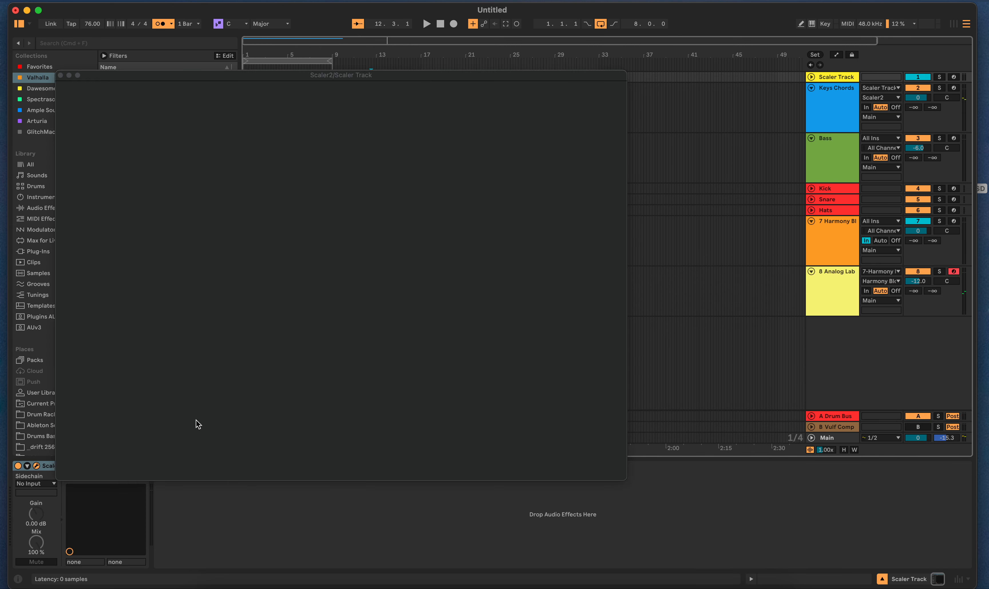
{"action": "left_click", "coordinate": [199, 220]}
{"action": "left_click", "coordinate": [306, 225]}
{"action": "left_click", "coordinate": [359, 226]}
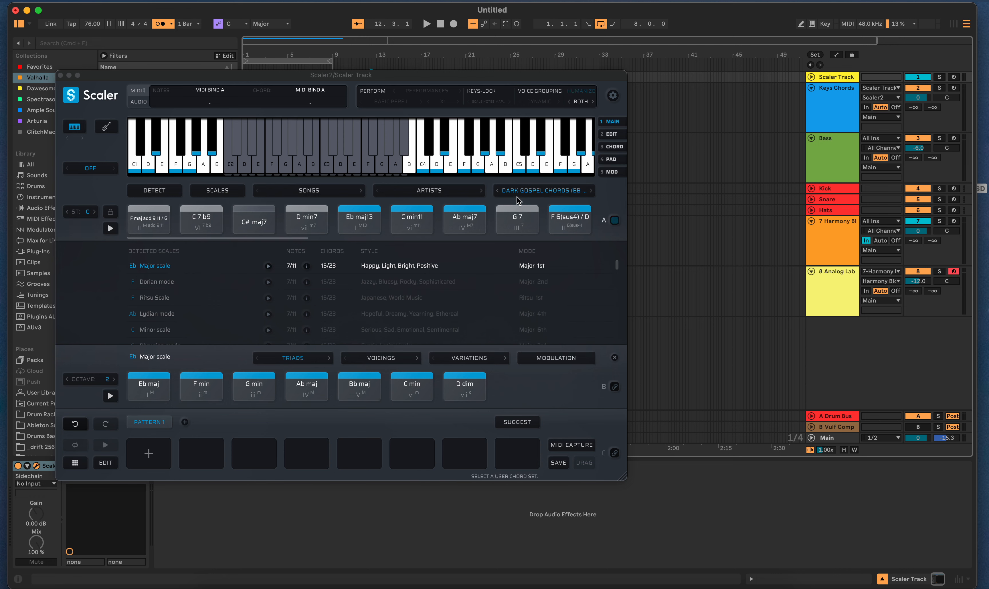
{"action": "left_click", "coordinate": [60, 75]}
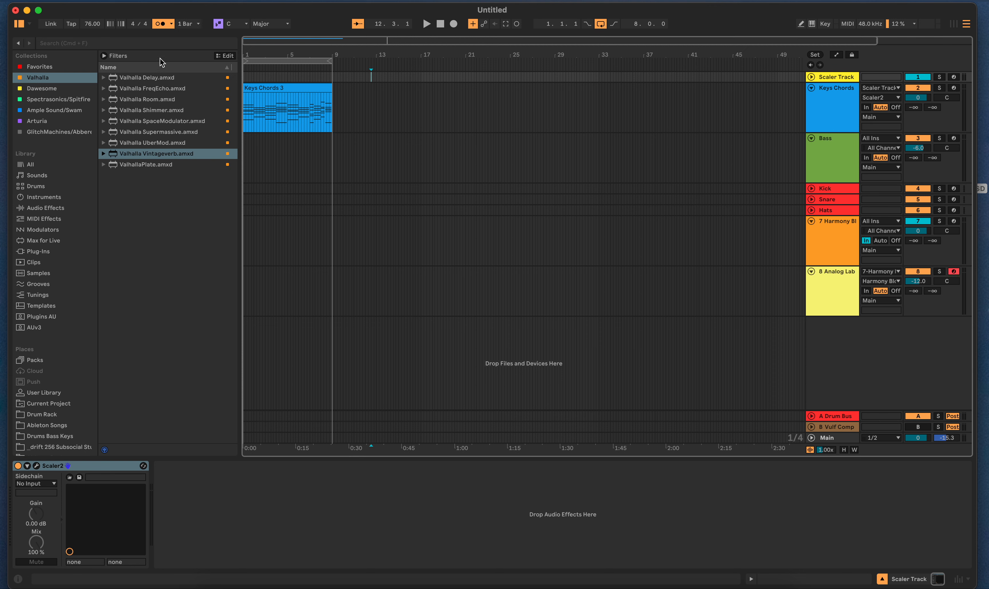
- Play back the loop, record Harmony Bloom's notes onto the Analog Lab track across bars 1 to 9, and inspect the recorded clip's notes
{"action": "left_click", "coordinate": [427, 24]}
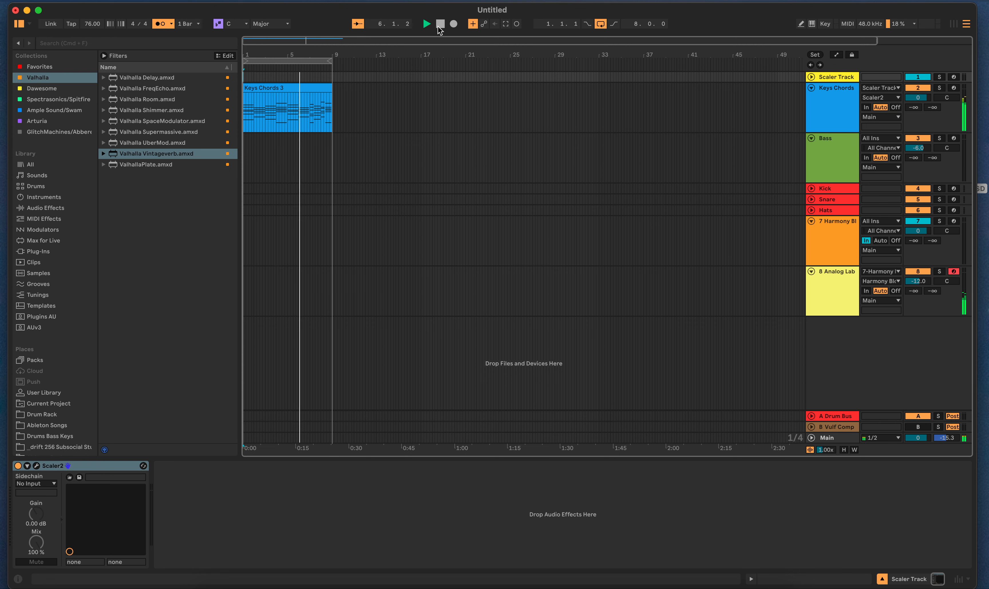
{"action": "key", "text": "space"}
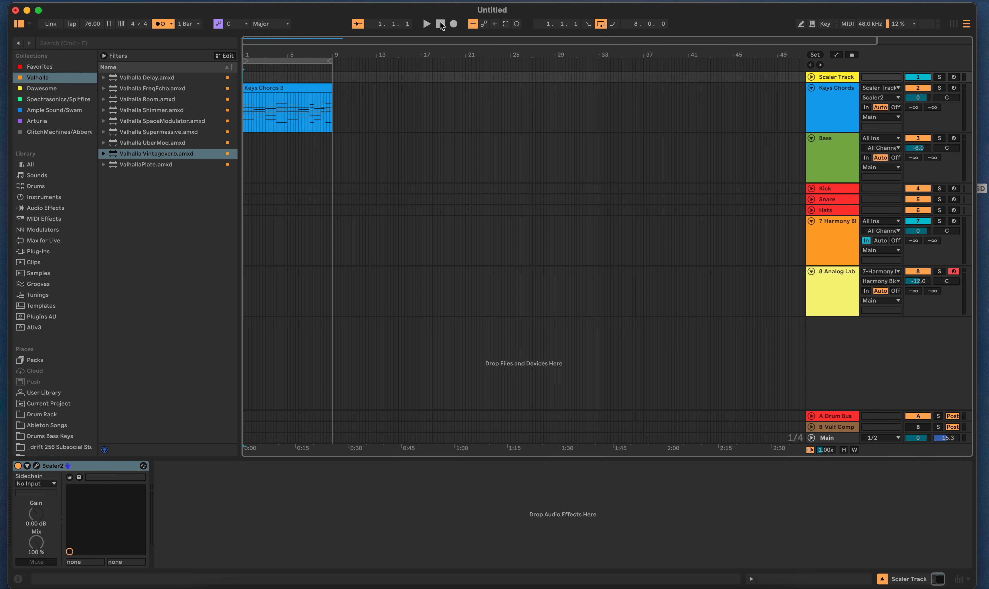
{"action": "left_click", "coordinate": [454, 26]}
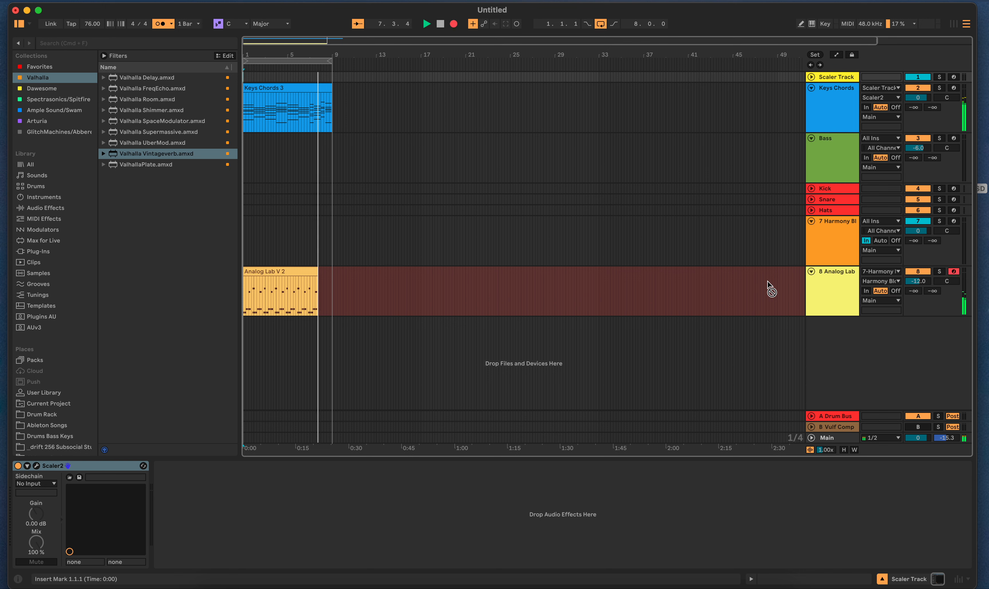
{"action": "left_click", "coordinate": [439, 24]}
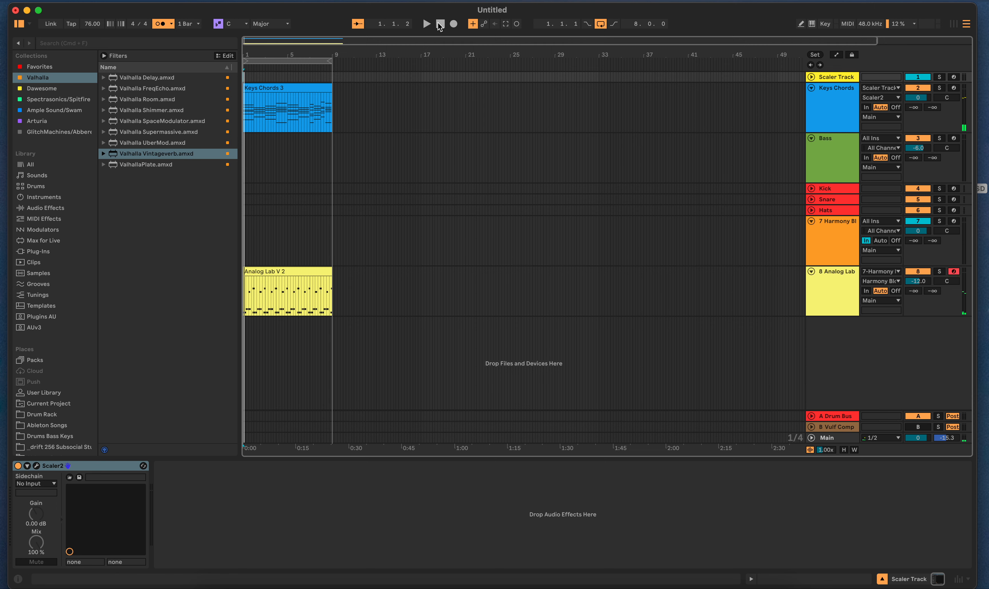
{"action": "double_click", "coordinate": [293, 287]}
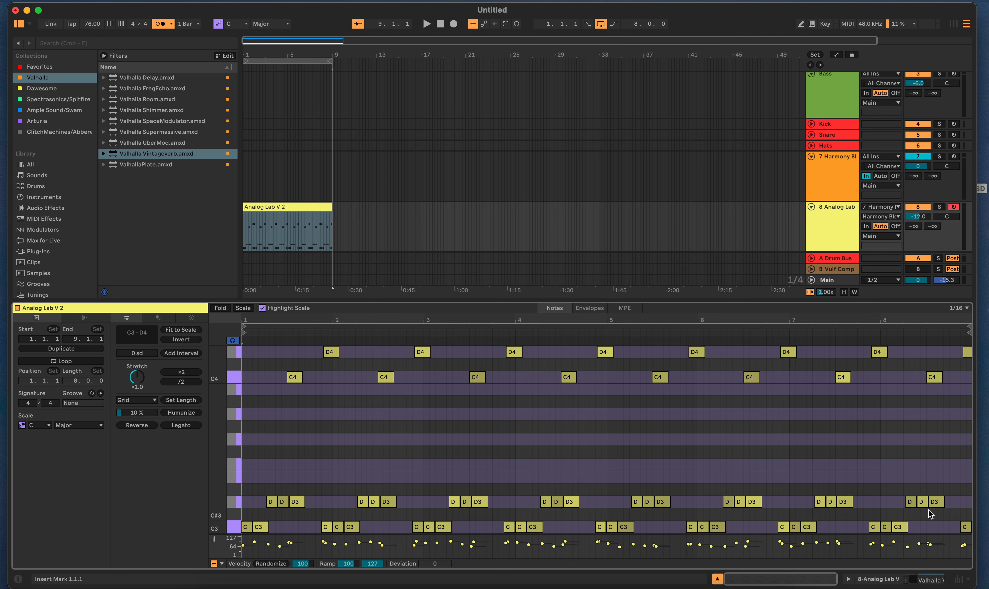
{"action": "key", "text": "shift+Tab"}
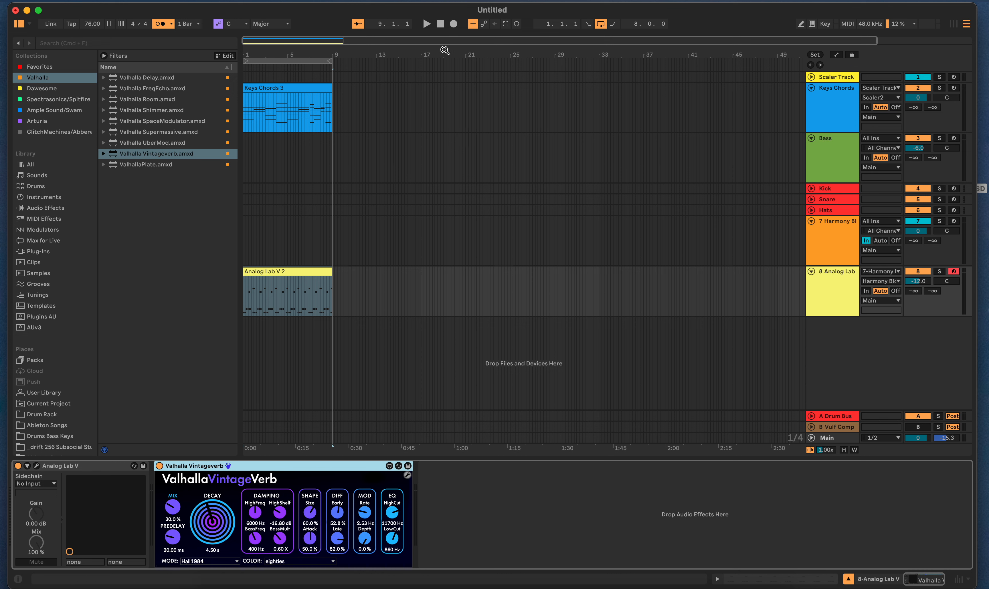
- Disarm the Analog Lab track, set its MIDI input to All Ins, and deactivate the Harmony Bloom track
{"action": "left_click", "coordinate": [954, 271]}
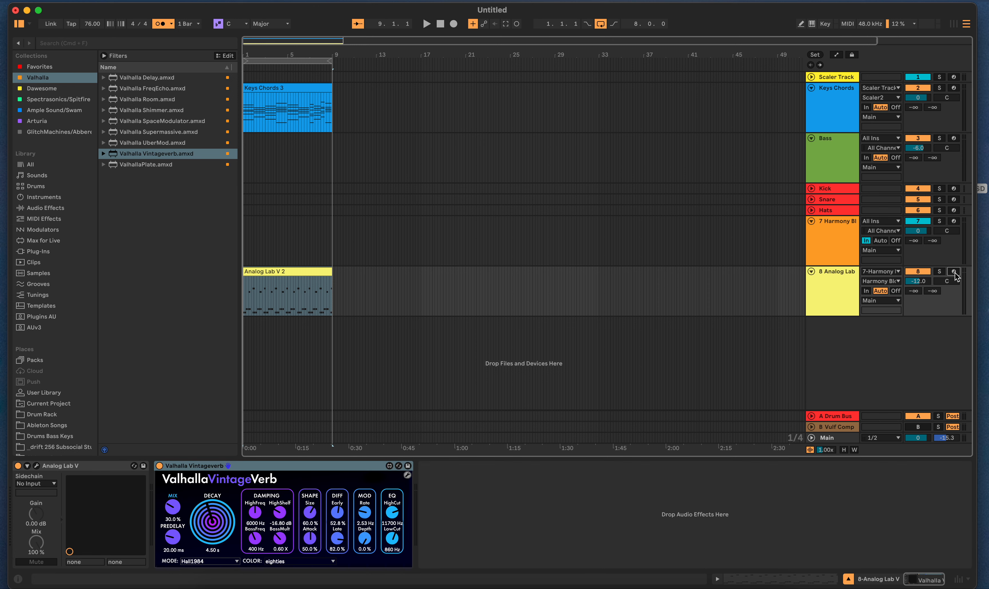
{"action": "left_click", "coordinate": [881, 271]}
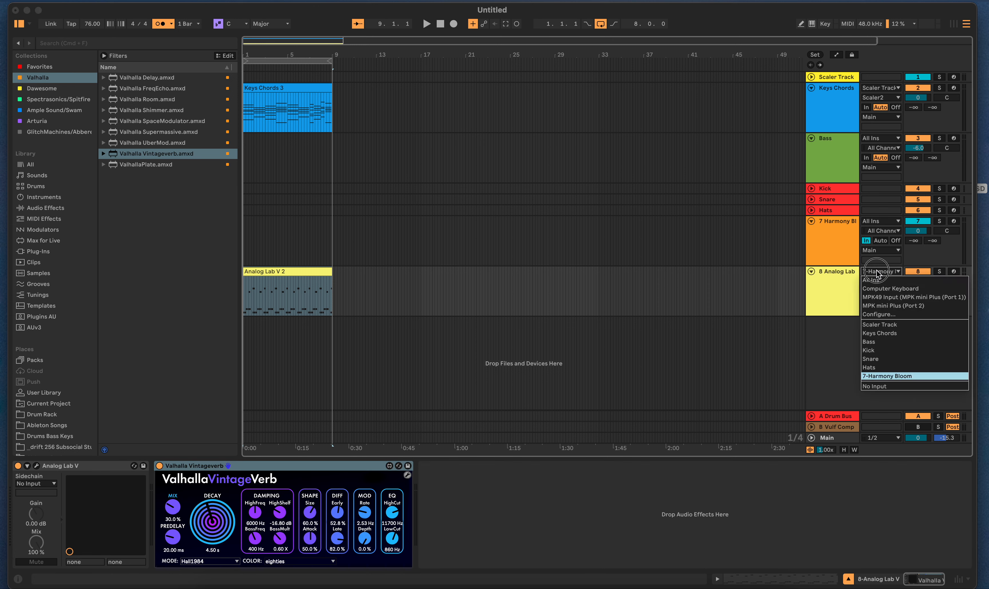
{"action": "left_click", "coordinate": [919, 278]}
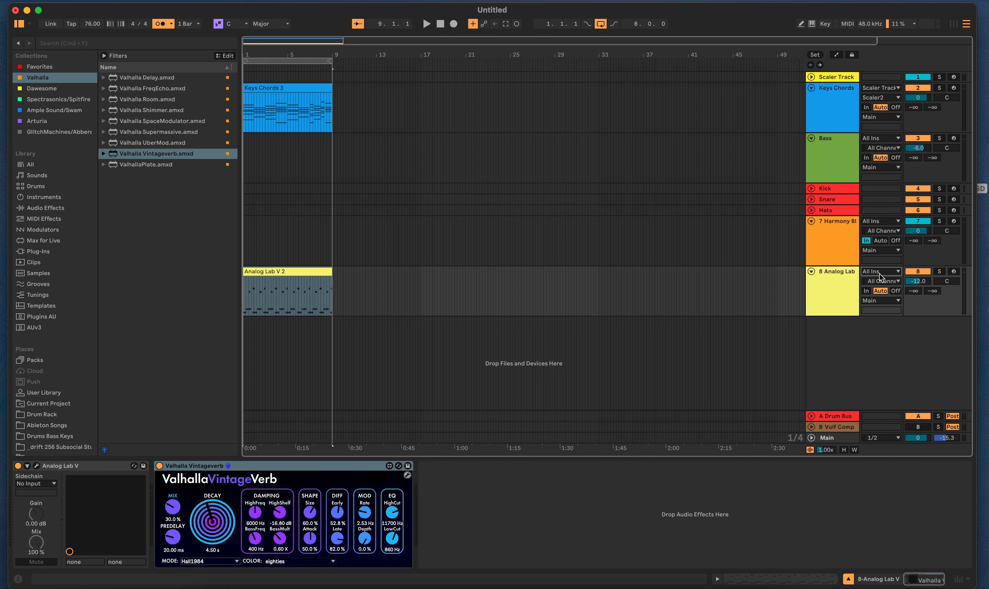
{"action": "left_click", "coordinate": [916, 223]}
{"action": "left_click", "coordinate": [953, 271]}
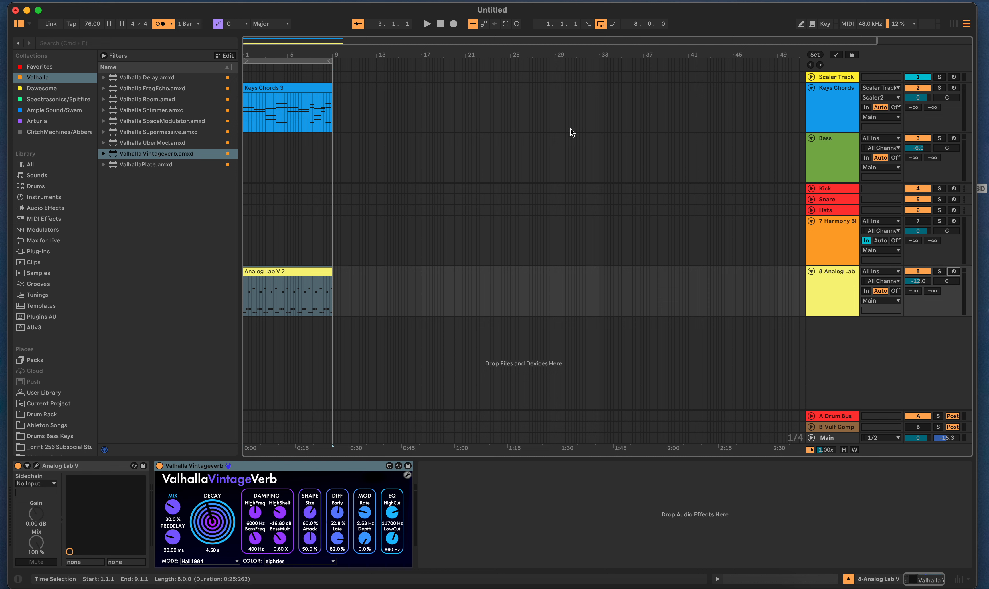
- Play the loop from the start of the arrangement and open the Drums Bass Keys folder in the browser
{"action": "left_click", "coordinate": [440, 24]}
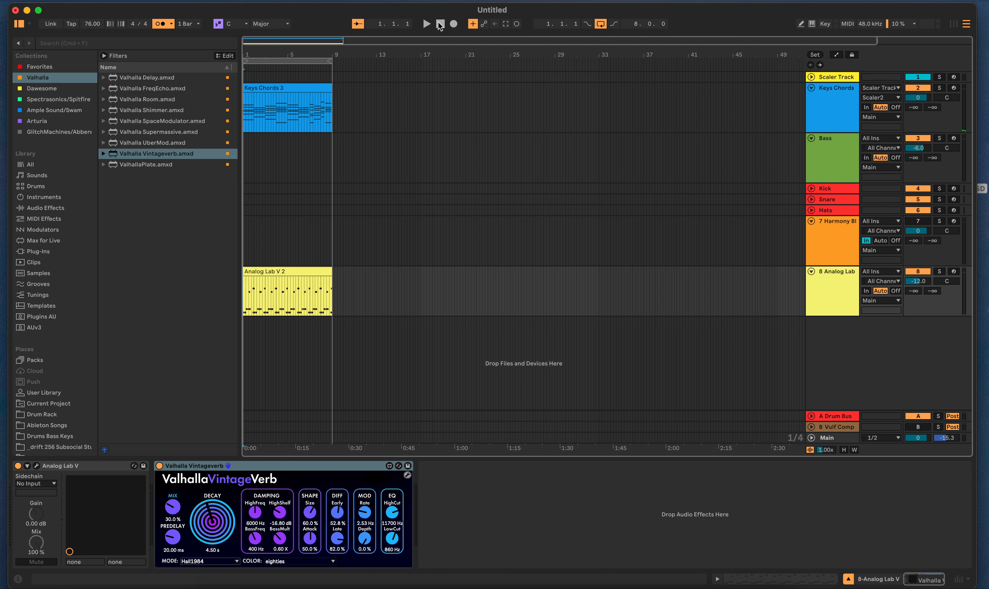
{"action": "left_click", "coordinate": [427, 25]}
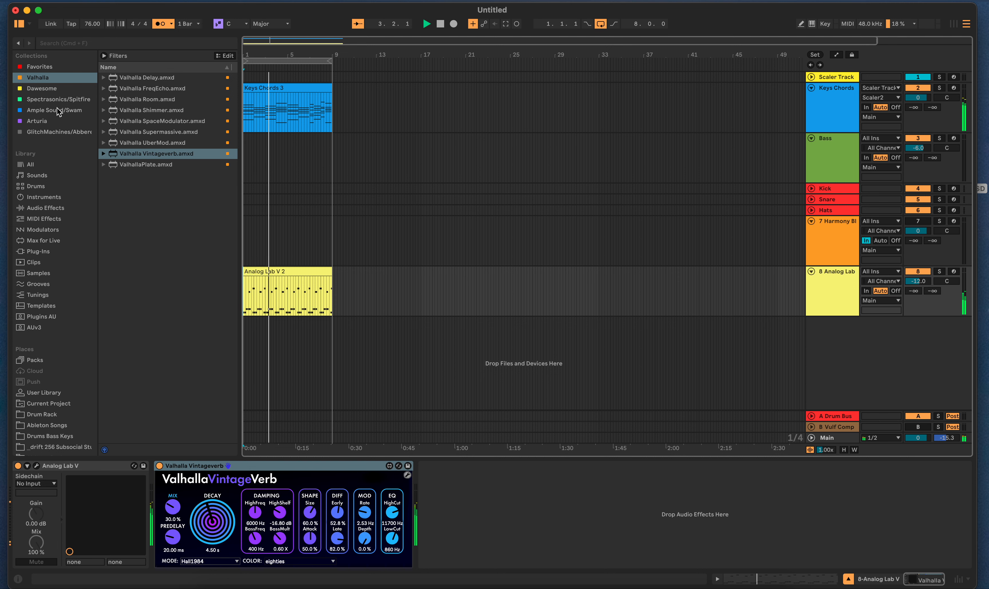
{"action": "scroll", "coordinate": [49, 285], "scroll_direction": "down", "scroll_amount": 1}
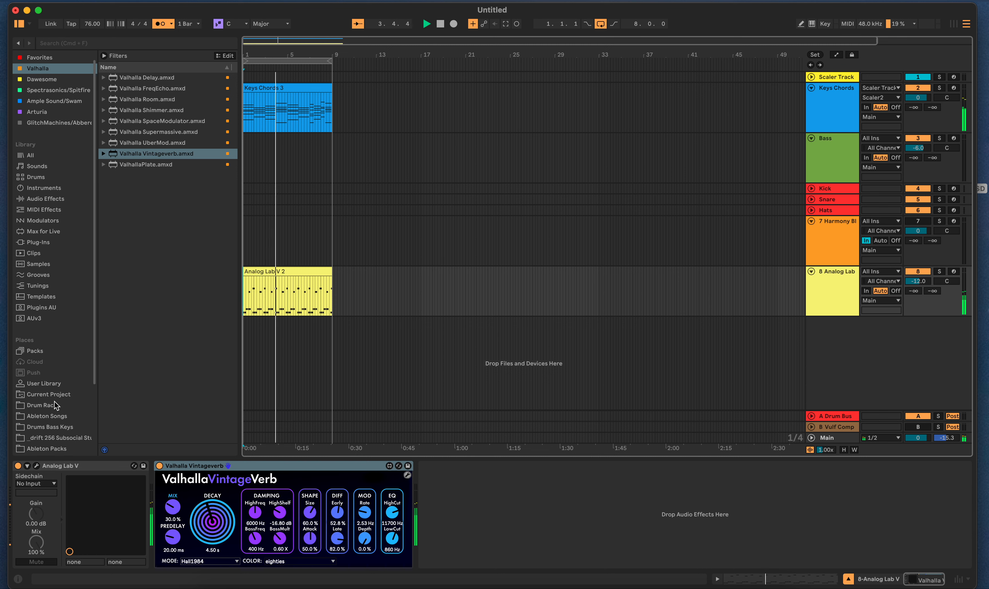
{"action": "scroll", "coordinate": [54, 412], "scroll_direction": "down", "scroll_amount": 8}
{"action": "left_click", "coordinate": [50, 353]}
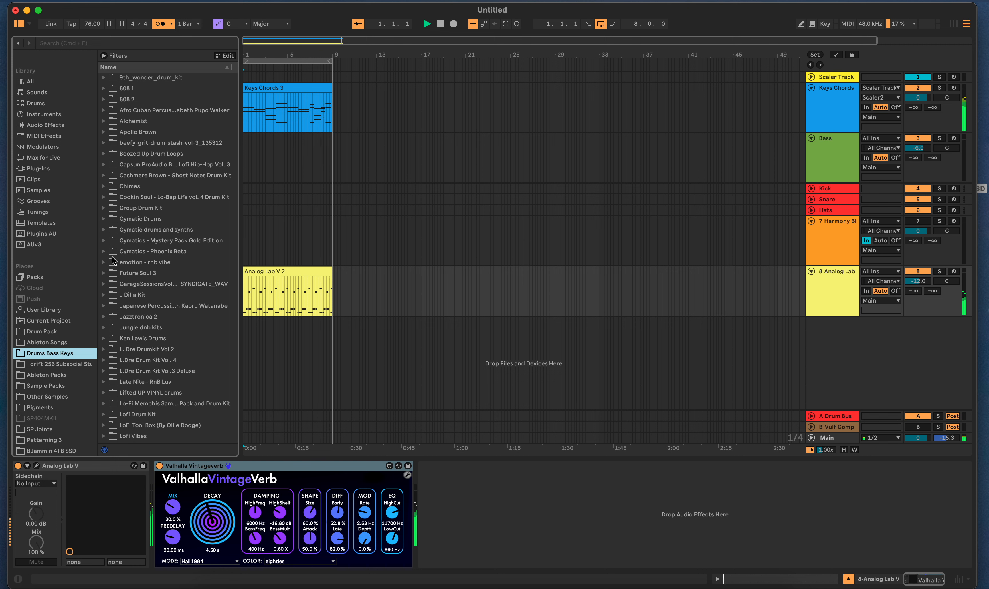
- Audition several kick samples in the _kicks folder of Croup - Filthy Drums, inside the Croup Drum Kit
{"action": "left_click", "coordinate": [103, 208]}
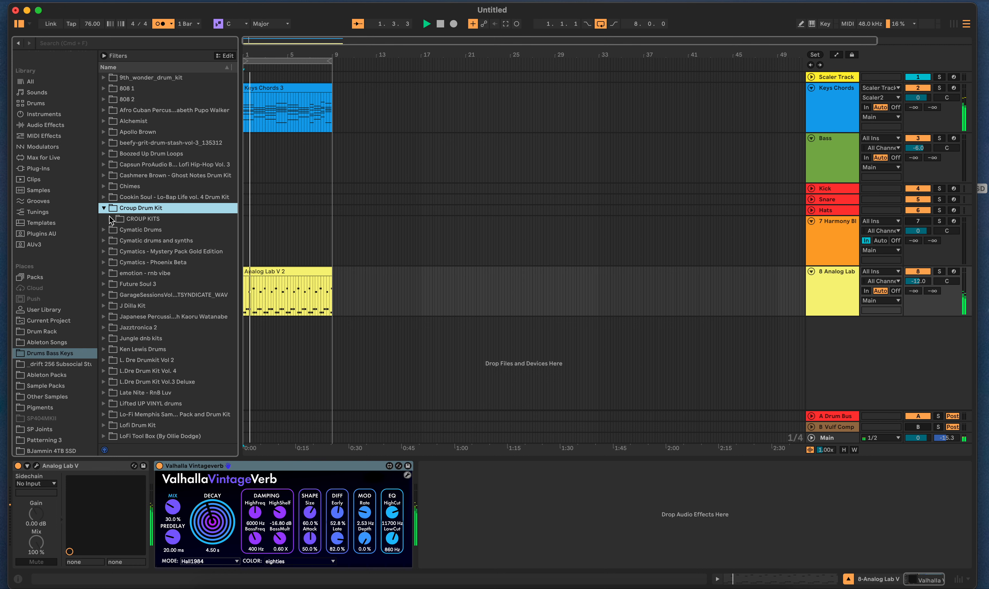
{"action": "left_click", "coordinate": [111, 219]}
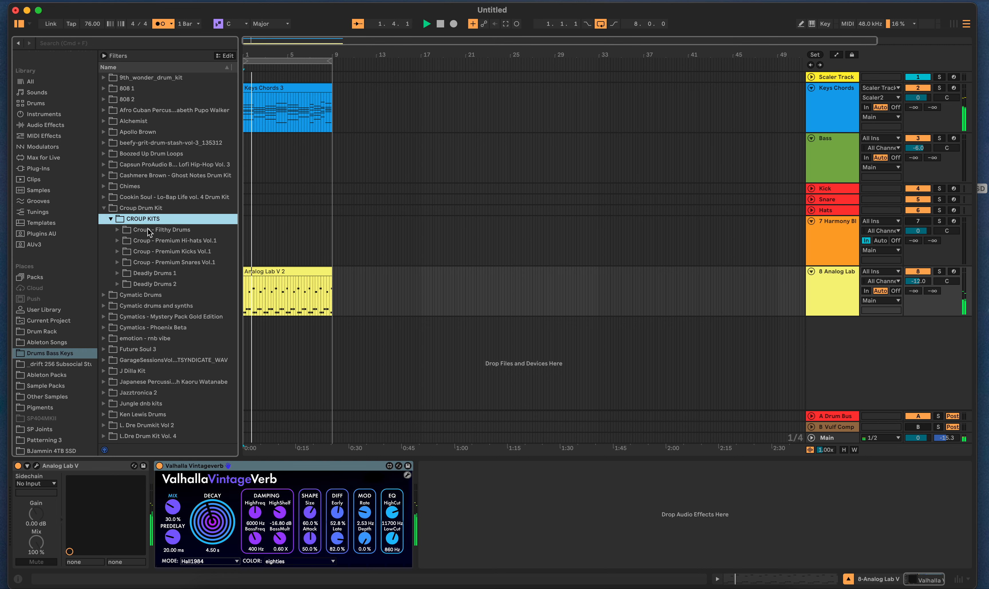
{"action": "left_click", "coordinate": [118, 231]}
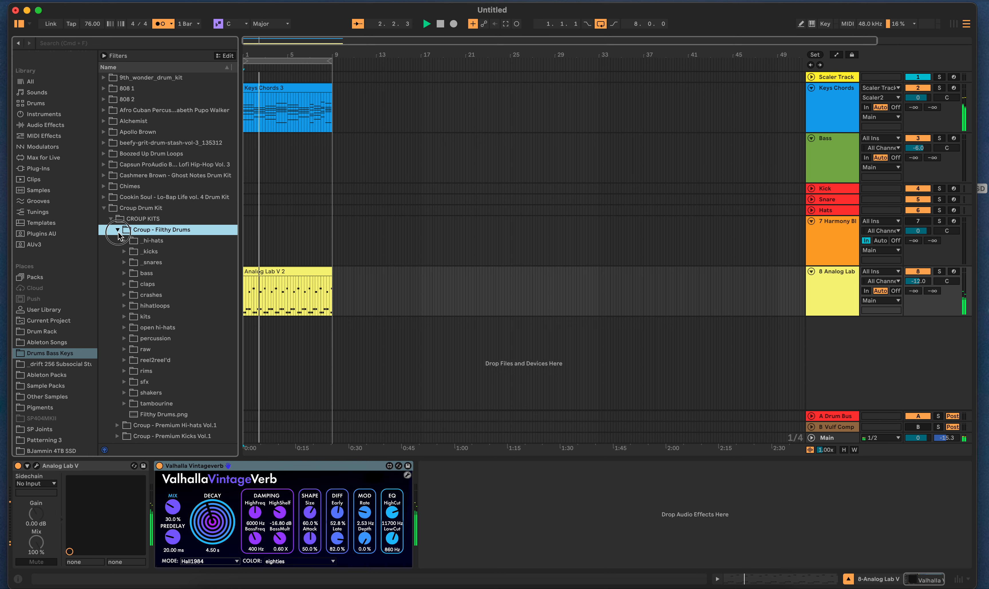
{"action": "left_click", "coordinate": [124, 251]}
{"action": "left_click", "coordinate": [160, 274]}
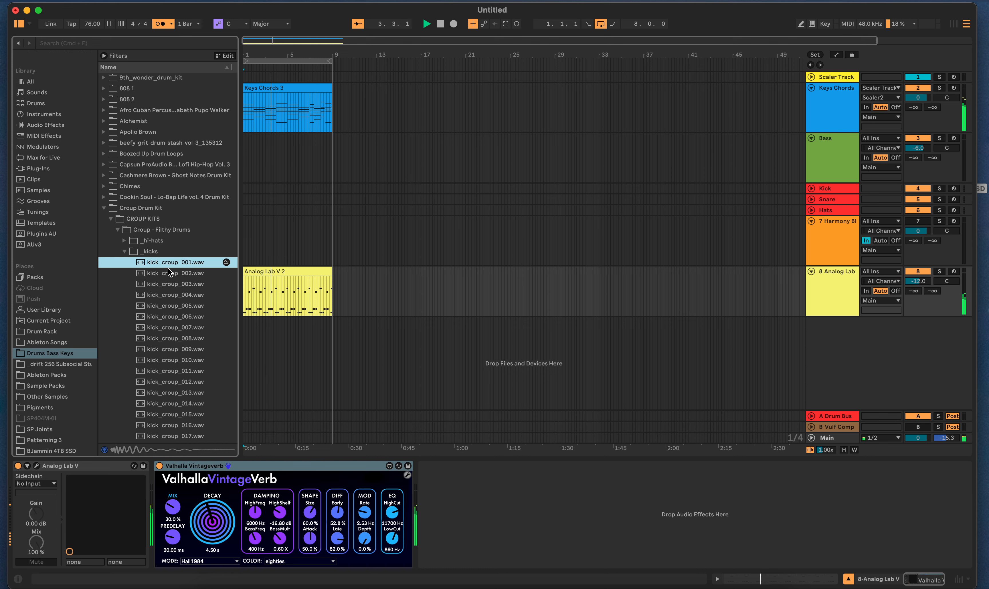
{"action": "left_click", "coordinate": [174, 316]}
{"action": "left_click", "coordinate": [172, 371]}
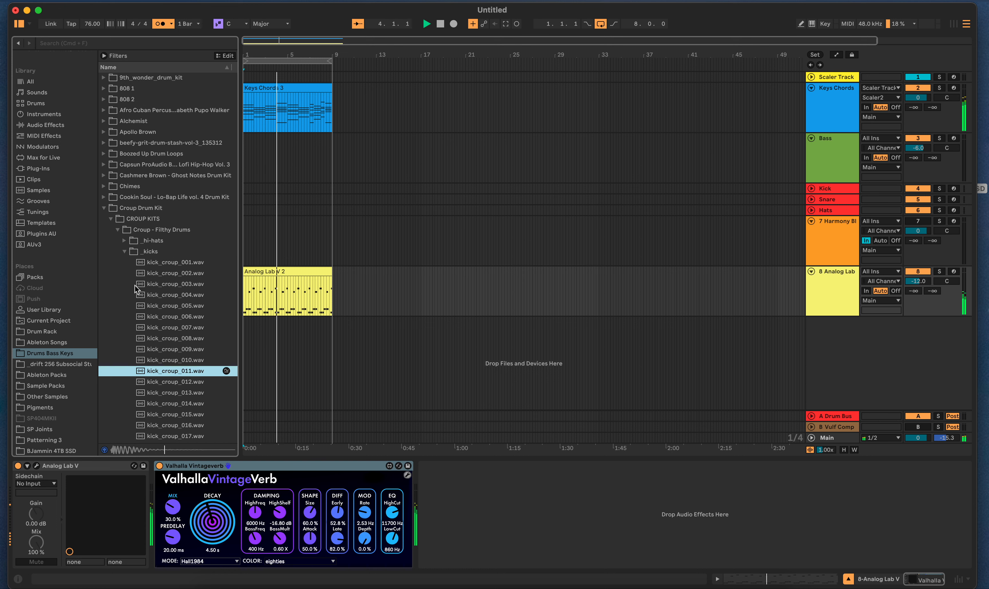
- Collapse the Filthy Drums folder and audition kick01.wav to kick04.wav in Croup - Premium Kicks Vol.1
{"action": "left_click", "coordinate": [111, 219]}
{"action": "left_click", "coordinate": [111, 220]}
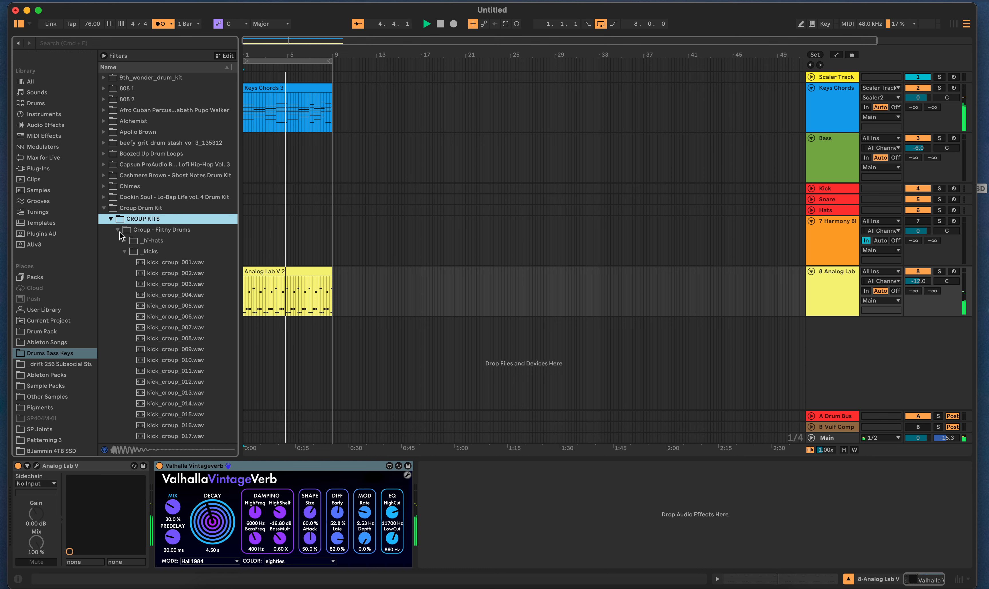
{"action": "left_click", "coordinate": [117, 230]}
{"action": "left_click", "coordinate": [118, 252]}
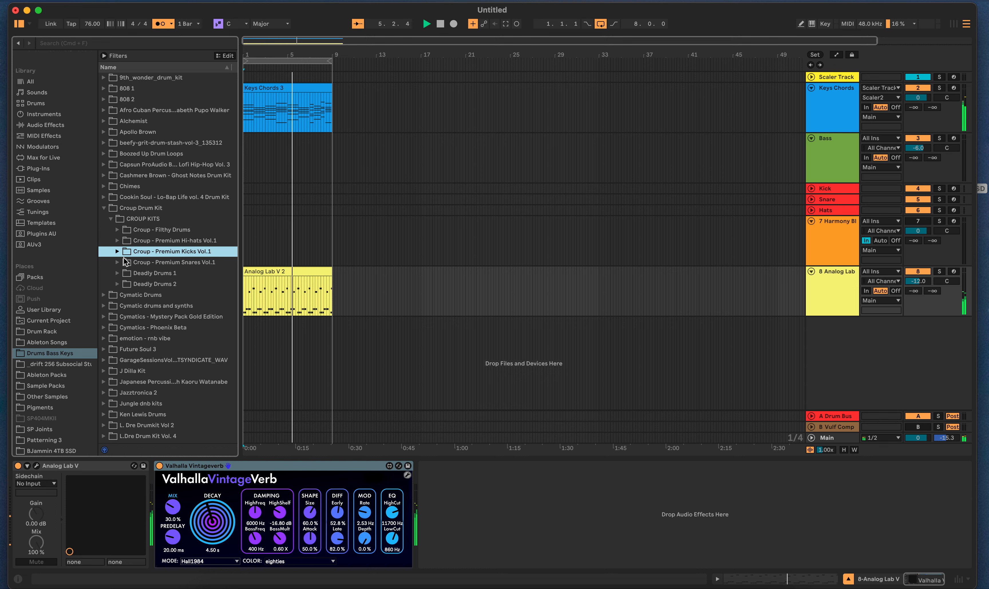
{"action": "left_click", "coordinate": [173, 284]}
{"action": "left_click", "coordinate": [158, 273]}
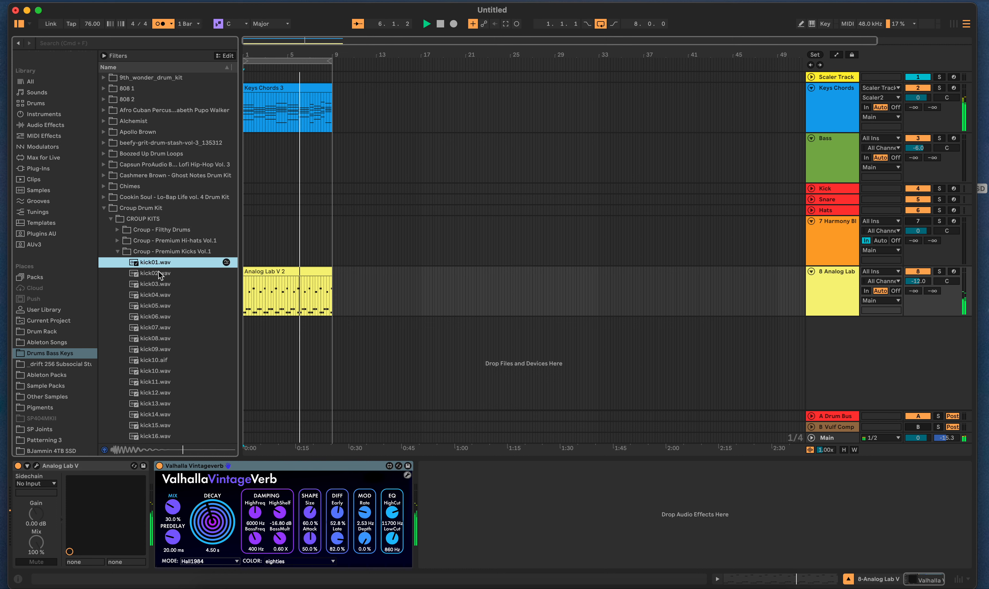
{"action": "left_click", "coordinate": [159, 283]}
{"action": "left_click", "coordinate": [160, 295]}
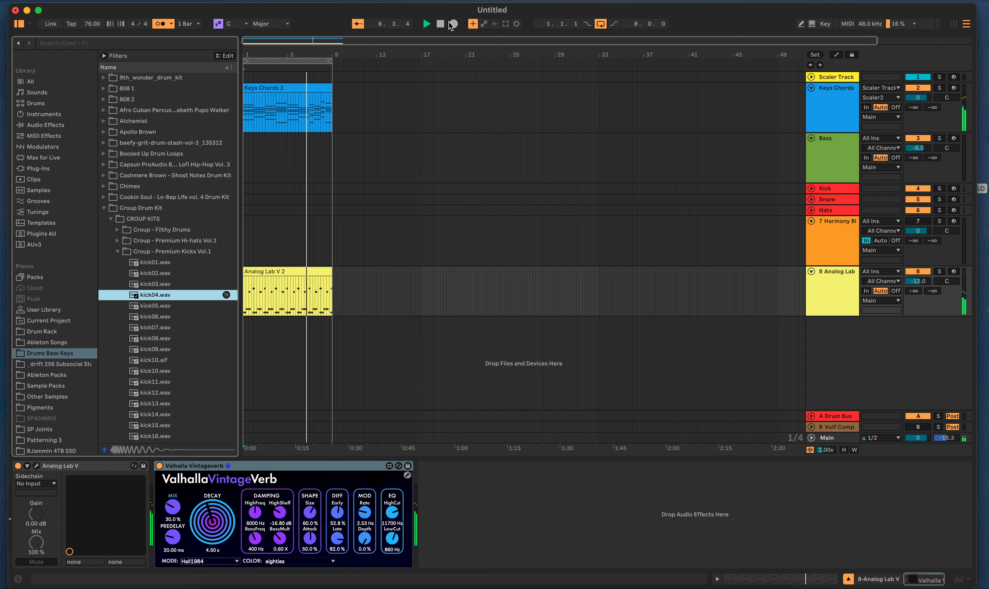
- Stop playback, compare kick05.wav with kick08.wav, and load kick05.wav onto the Kick track
{"action": "left_click", "coordinate": [440, 24]}
{"action": "left_click", "coordinate": [166, 306]}
{"action": "left_click", "coordinate": [161, 338]}
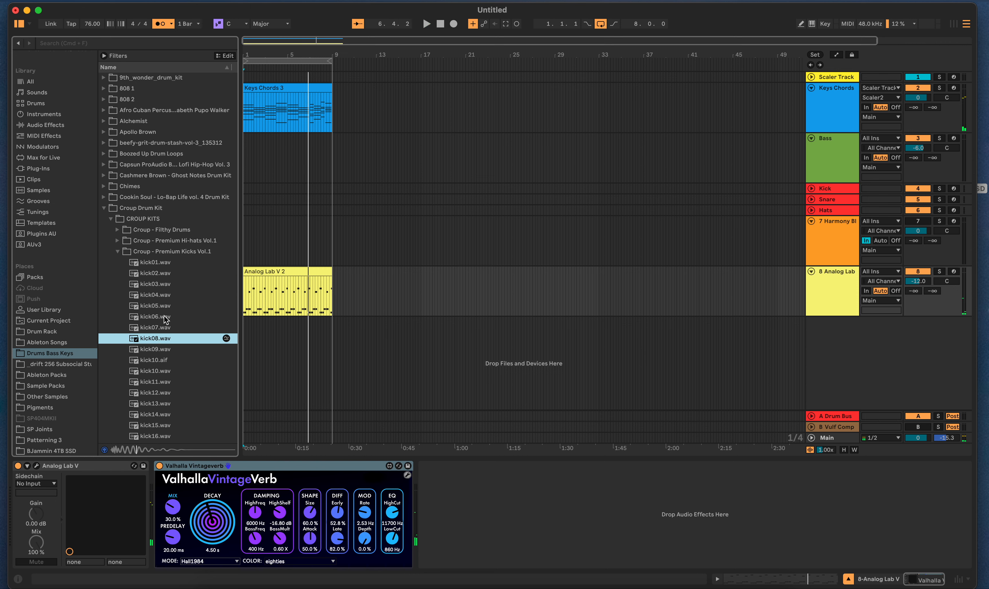
{"action": "left_click", "coordinate": [165, 306]}
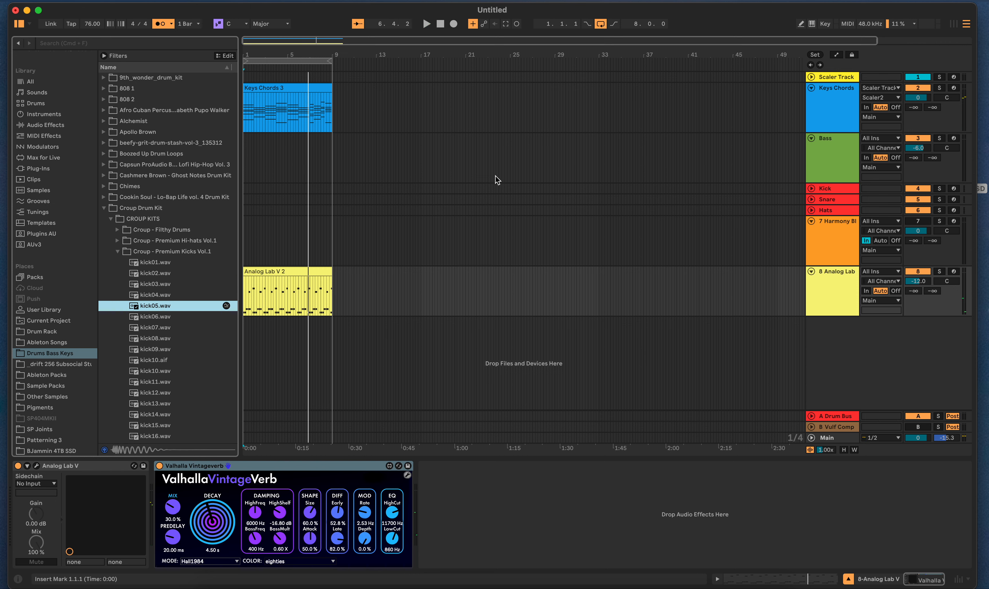
{"action": "left_click", "coordinate": [466, 189]}
{"action": "left_click_drag", "start_coordinate": [150, 309], "coordinate": [260, 508]}
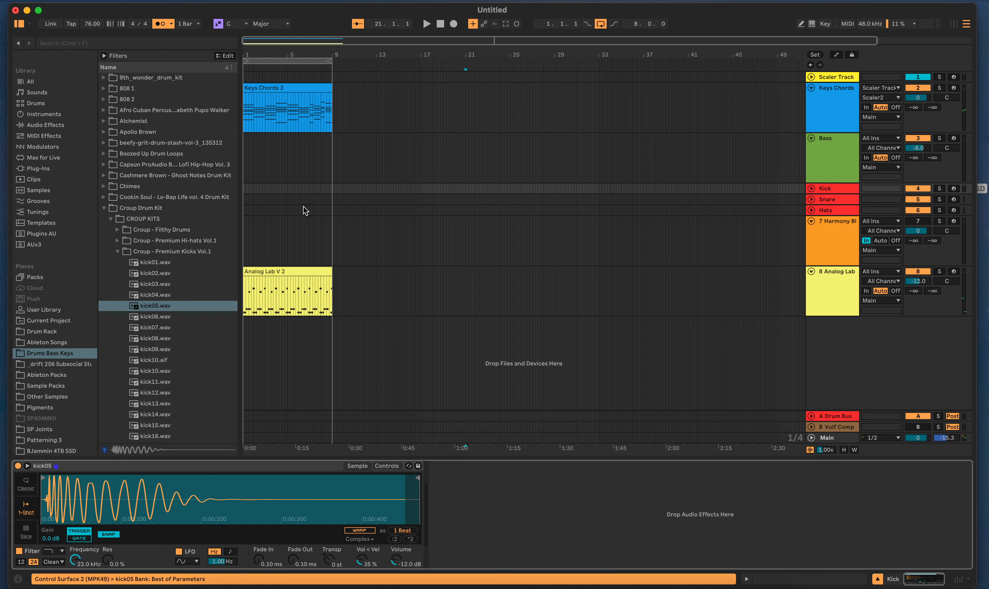
- Select the Snare track and audition the samples between snare02.wav and snare08.wav in Croup - Premium Snares Vol.1
{"action": "left_click", "coordinate": [313, 199]}
{"action": "left_click", "coordinate": [118, 251]}
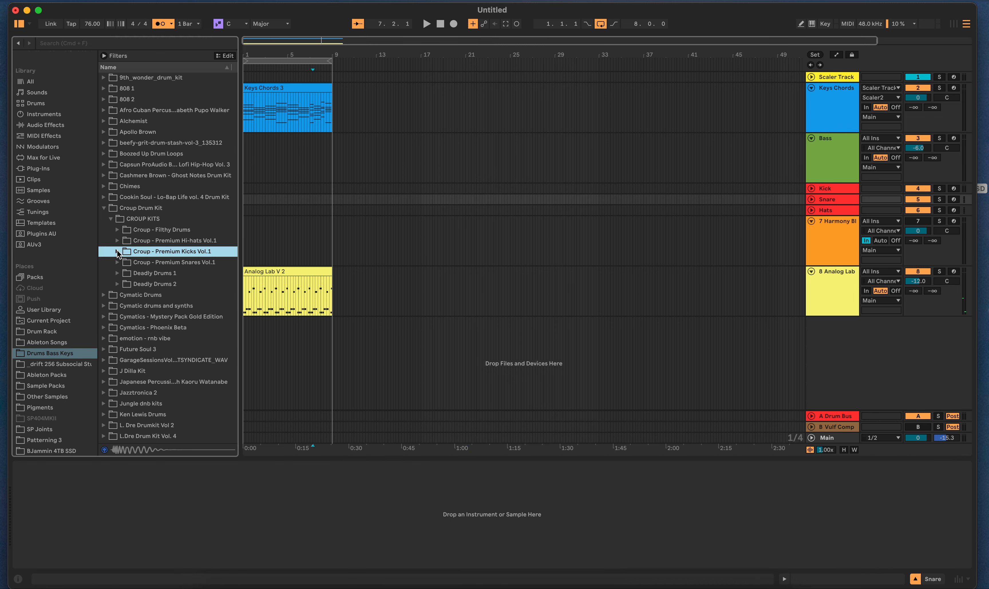
{"action": "left_click", "coordinate": [117, 262]}
{"action": "left_click", "coordinate": [167, 295]}
{"action": "left_click", "coordinate": [165, 327]}
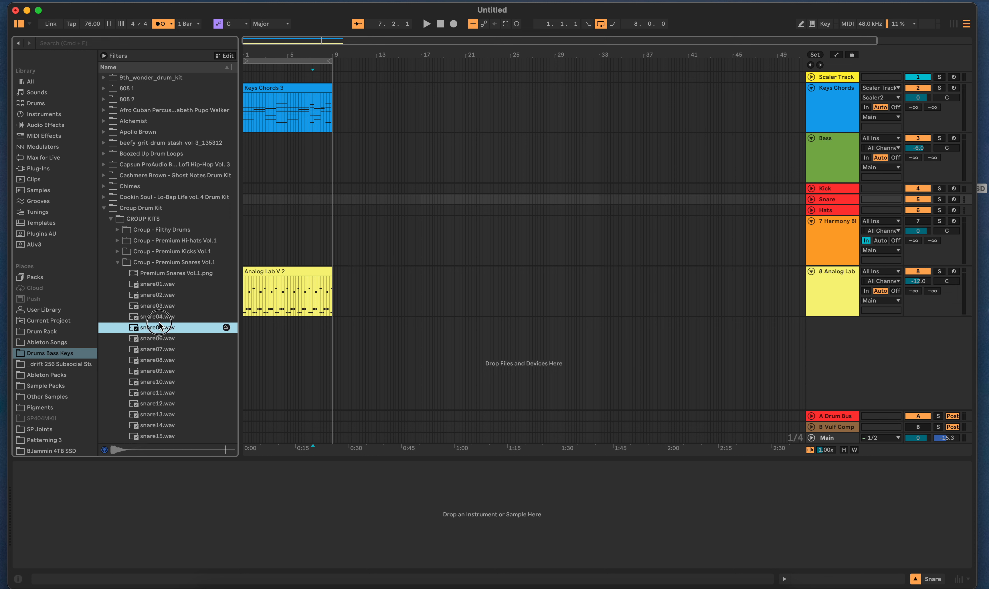
{"action": "left_click", "coordinate": [165, 360]}
{"action": "left_click", "coordinate": [169, 306]}
{"action": "left_click", "coordinate": [171, 297]}
{"action": "left_click", "coordinate": [168, 307]}
{"action": "left_click", "coordinate": [165, 328]}
{"action": "left_click", "coordinate": [167, 317]}
{"action": "left_click", "coordinate": [170, 338]}
{"action": "left_click", "coordinate": [168, 360]}
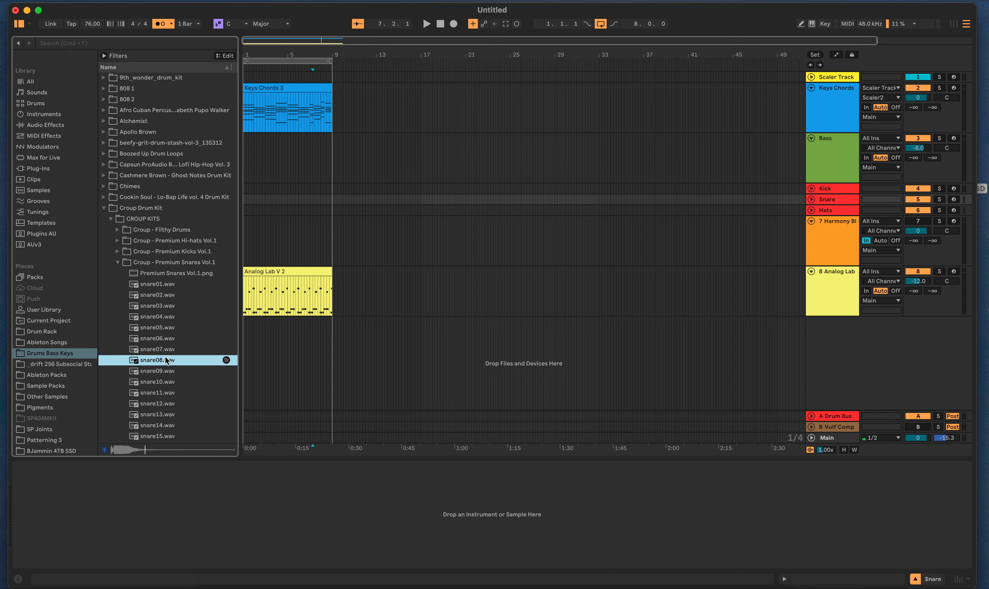
- Compare the first three snares again, load snare03.wav onto the Snare track, and set its sampler to 1-Shot mode
{"action": "left_click", "coordinate": [168, 297]}
{"action": "left_click", "coordinate": [165, 286]}
{"action": "left_click", "coordinate": [163, 308]}
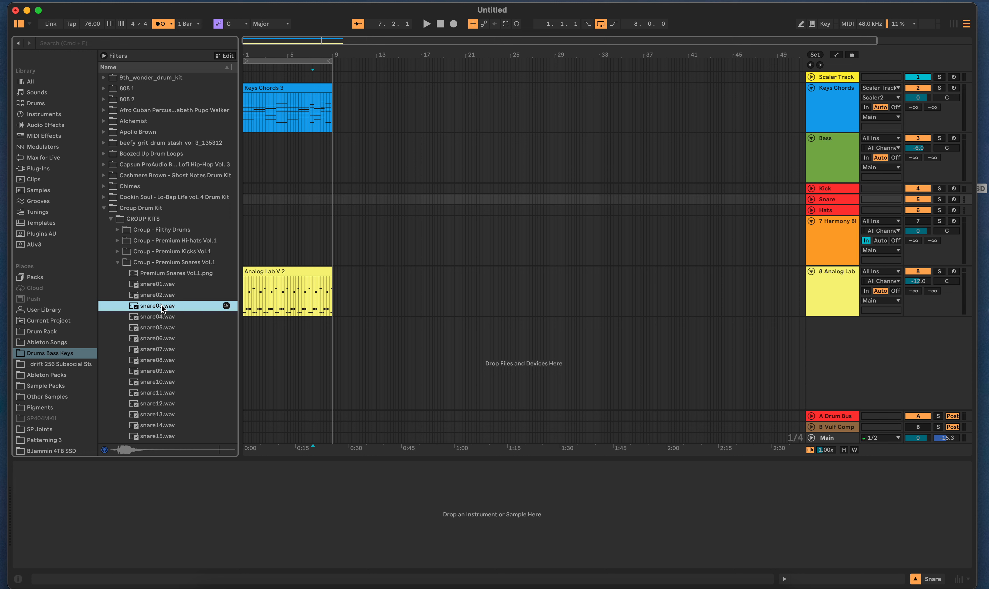
{"action": "left_click_drag", "start_coordinate": [162, 307], "coordinate": [198, 518]}
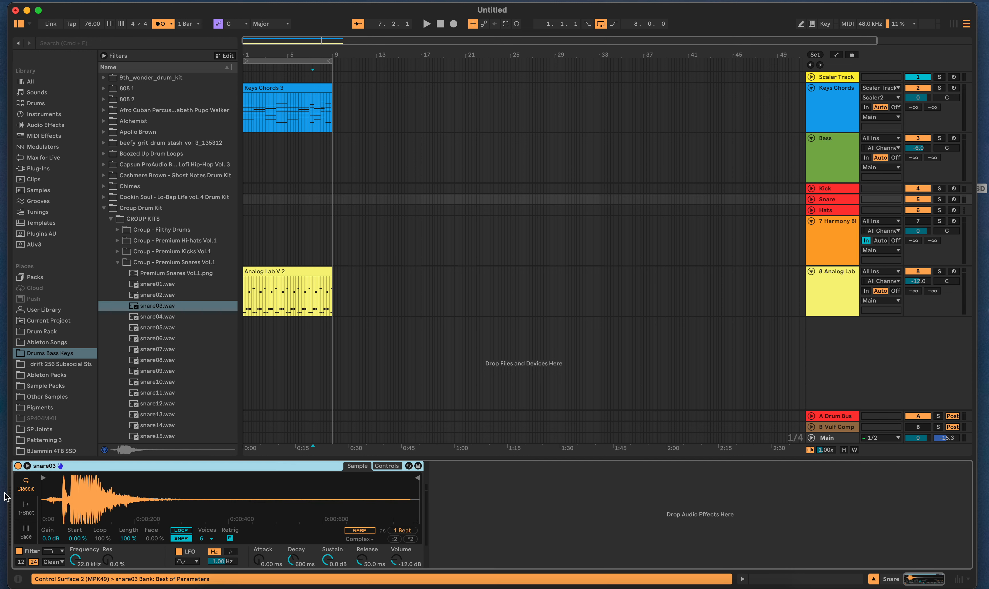
{"action": "left_click", "coordinate": [27, 506]}
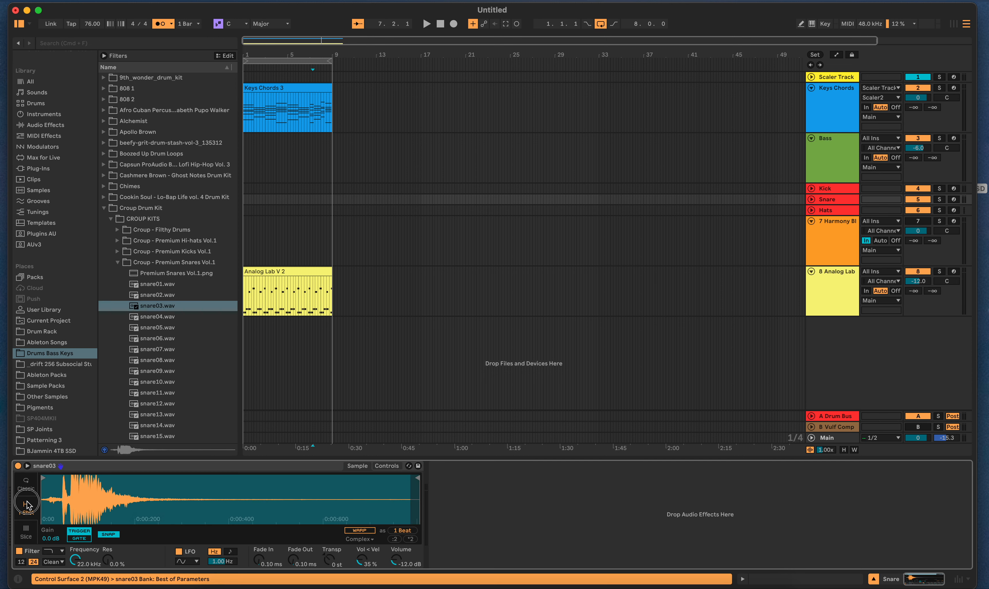
- Select the Hats track and open the Medium Velocity single shots in the Studio Hi-hats folder of Croup - Premium Hi-hats Vol.1
{"action": "left_click", "coordinate": [388, 214]}
{"action": "left_click", "coordinate": [117, 262]}
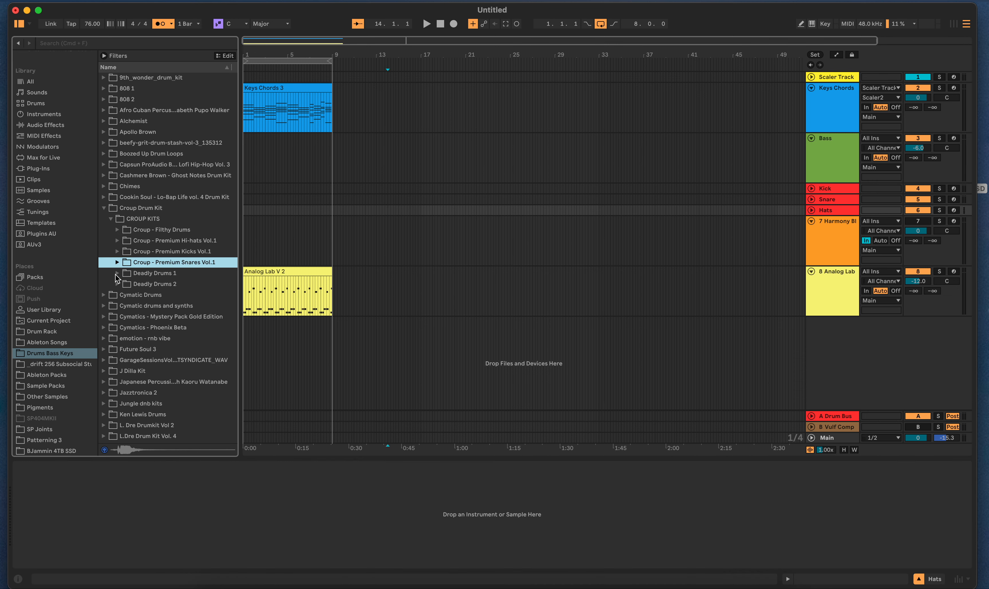
{"action": "left_click", "coordinate": [118, 241]}
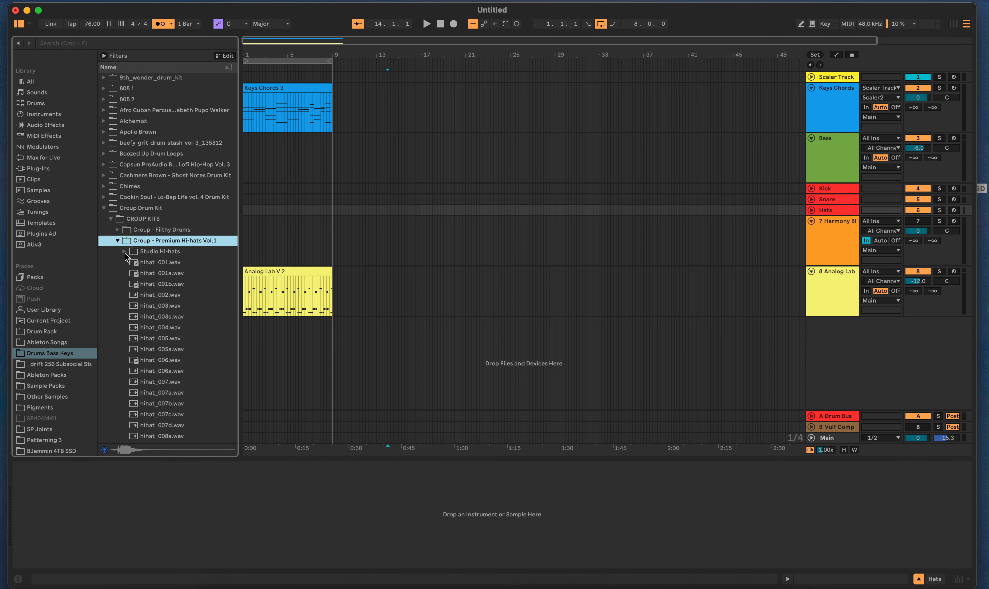
{"action": "left_click", "coordinate": [125, 252]}
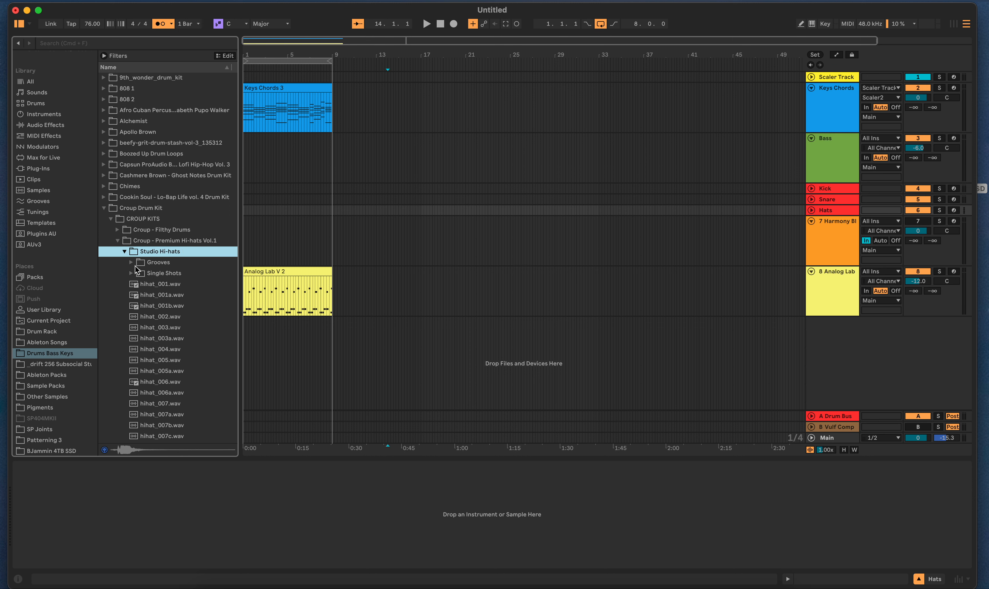
{"action": "left_click", "coordinate": [131, 273]}
{"action": "left_click", "coordinate": [138, 318]}
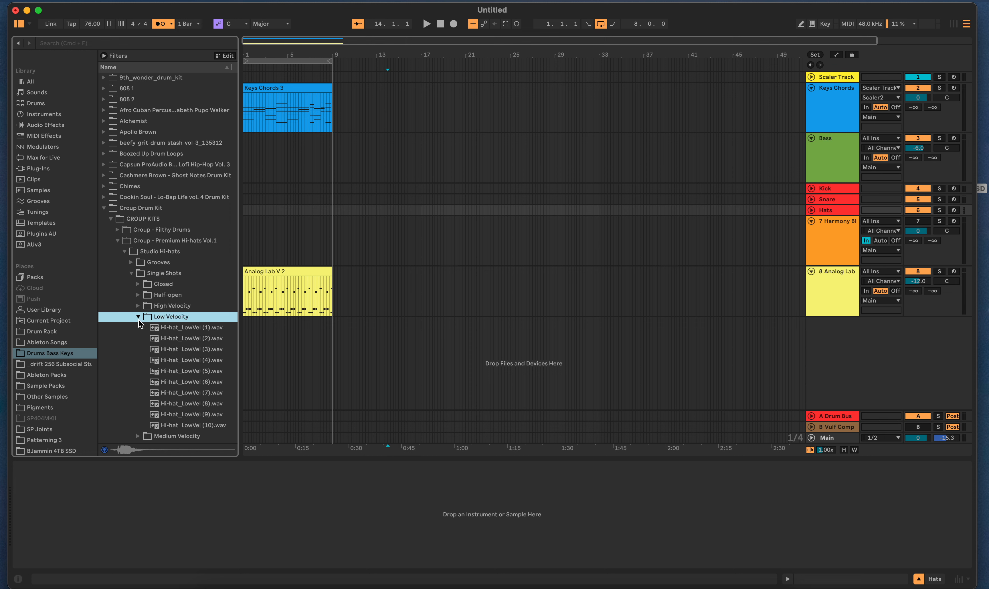
{"action": "left_click", "coordinate": [138, 317]}
{"action": "left_click", "coordinate": [138, 328]}
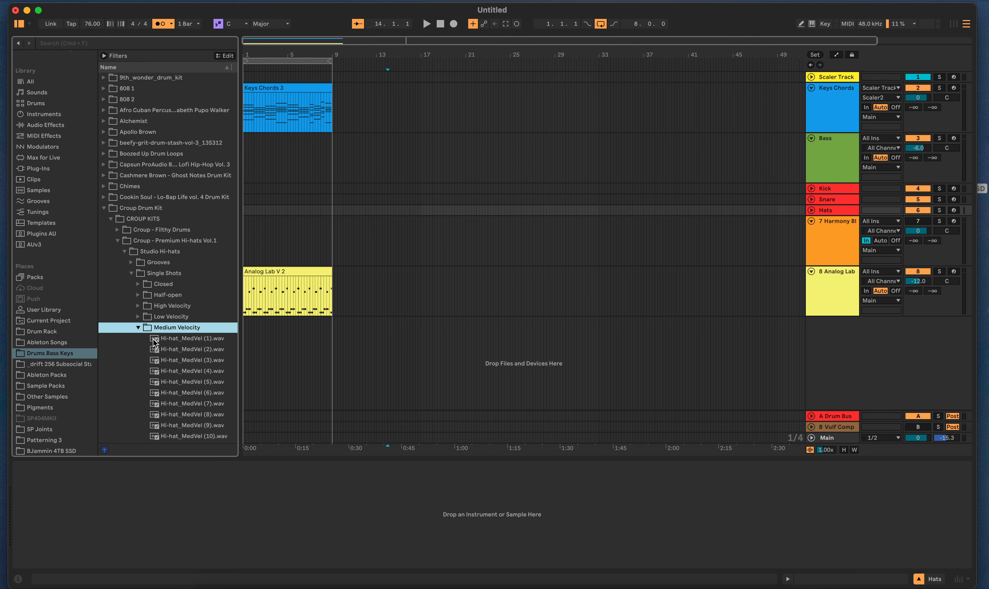
- Audition Hi-hat_MedVel (2).wav, load it onto the Hats track, and set its sampler to 1-Shot mode
{"action": "left_click", "coordinate": [167, 353]}
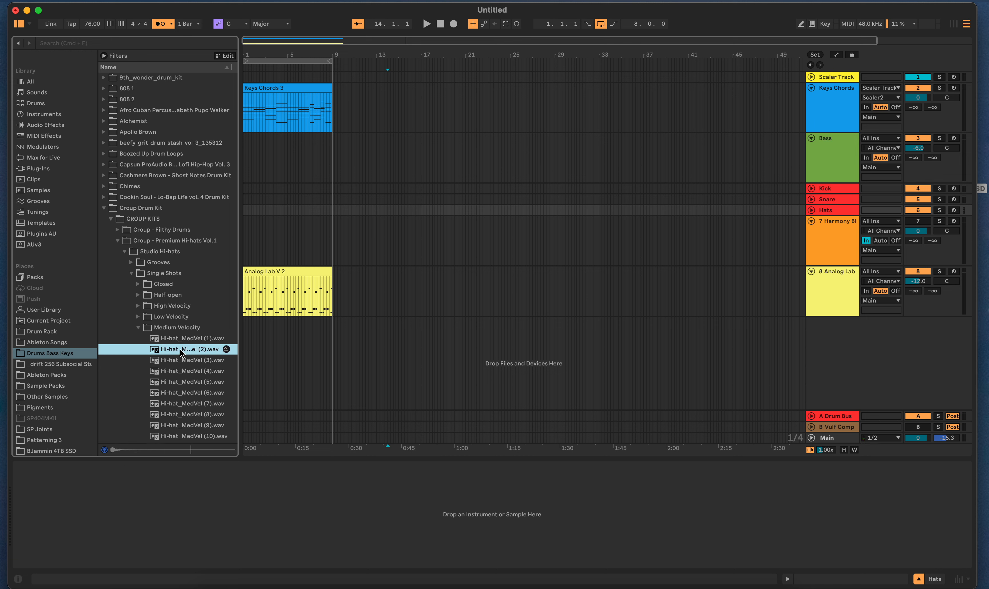
{"action": "left_click_drag", "start_coordinate": [179, 353], "coordinate": [235, 508]}
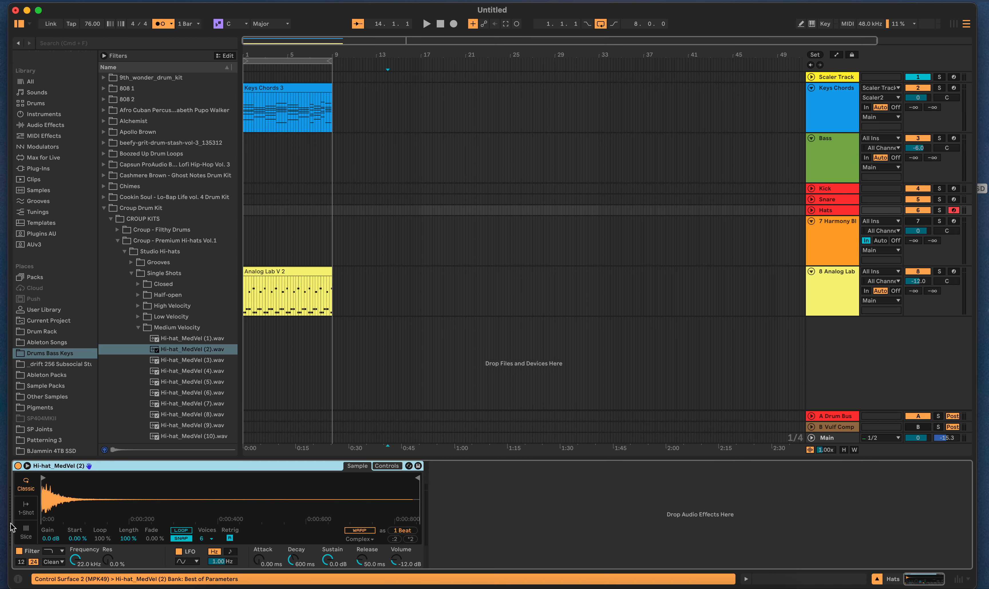
{"action": "left_click", "coordinate": [25, 508]}
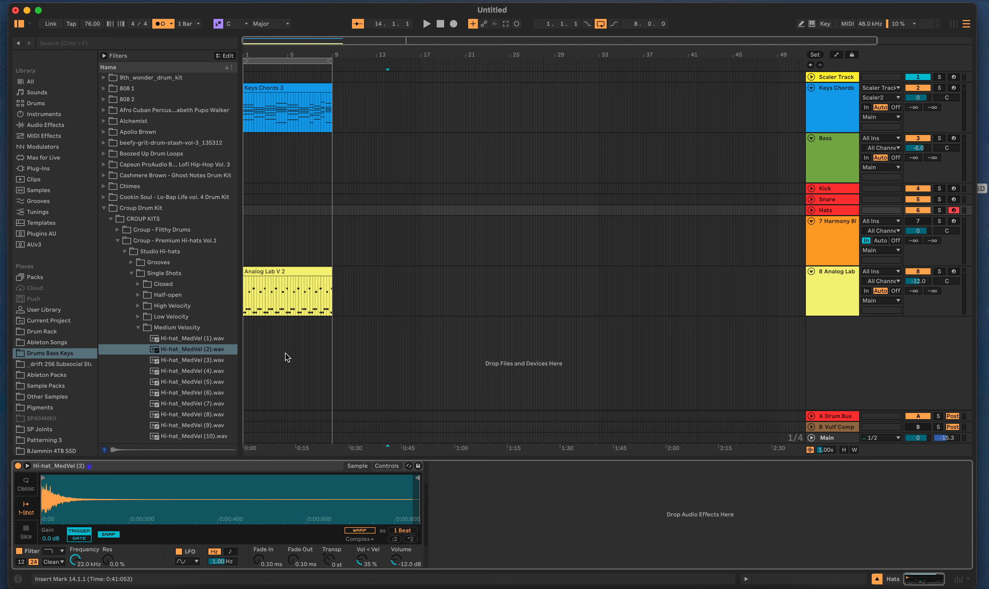
- Record a take on the Snare track from bar 1 to about bar 5, and lower the snare03 sample's gain to -5.8 dB
{"action": "key", "text": "Up"}
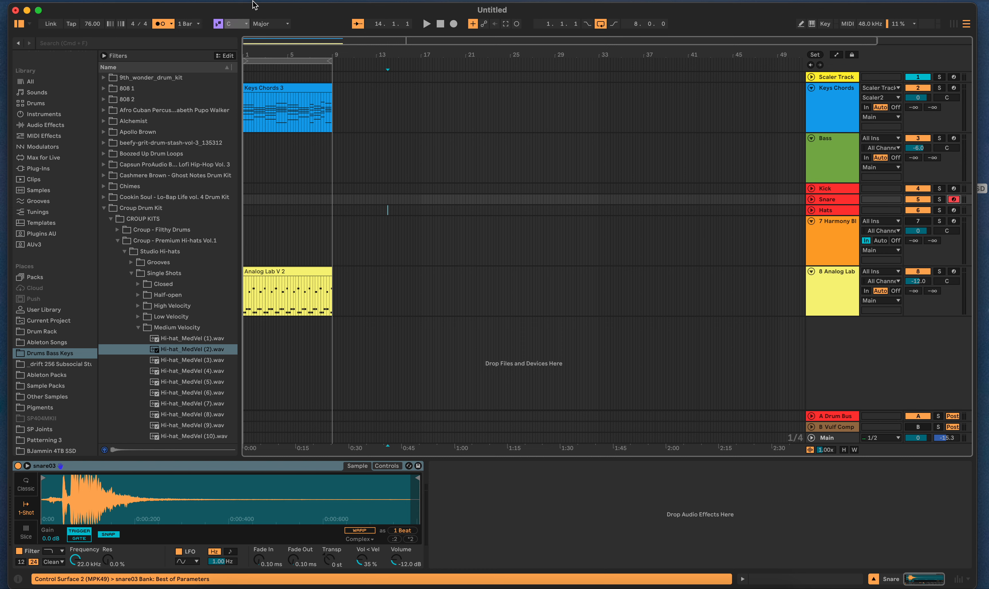
{"action": "left_click", "coordinate": [440, 24]}
{"action": "left_click", "coordinate": [454, 24]}
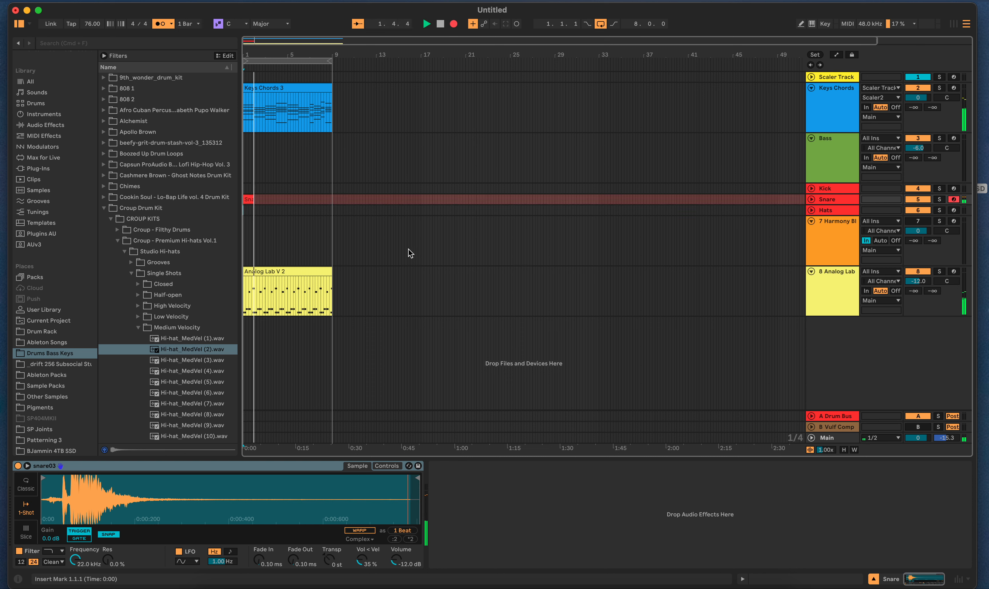
{"action": "left_click_drag", "start_coordinate": [51, 538], "coordinate": [51, 554]}
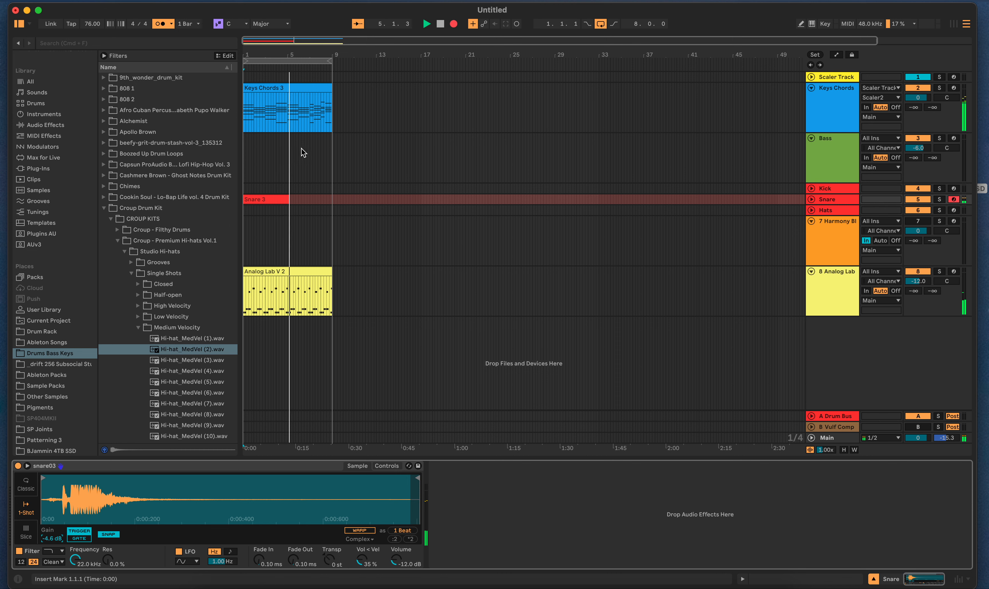
{"action": "left_click", "coordinate": [441, 25]}
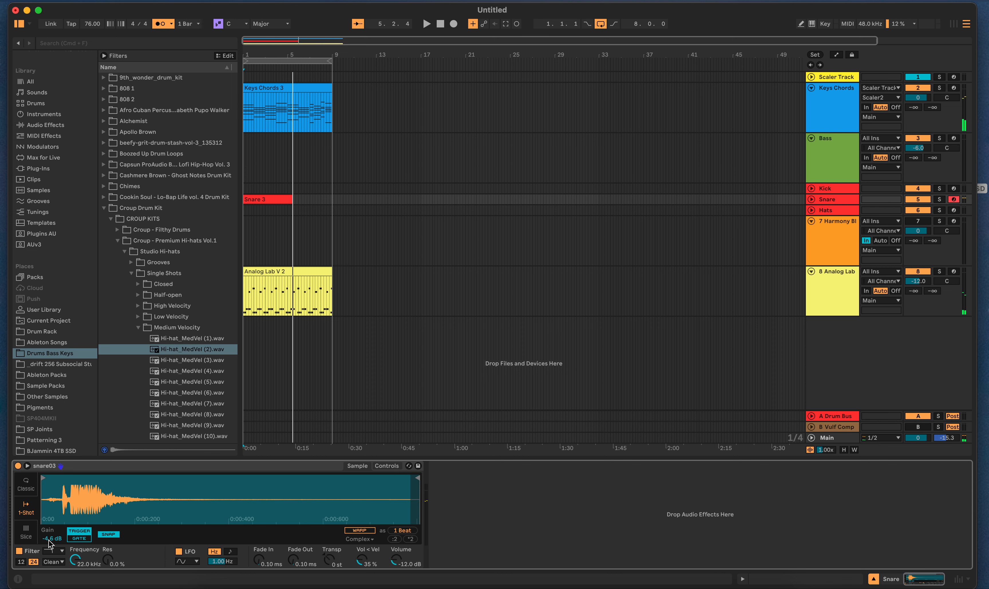
{"action": "left_click_drag", "start_coordinate": [51, 539], "coordinate": [51, 544]}
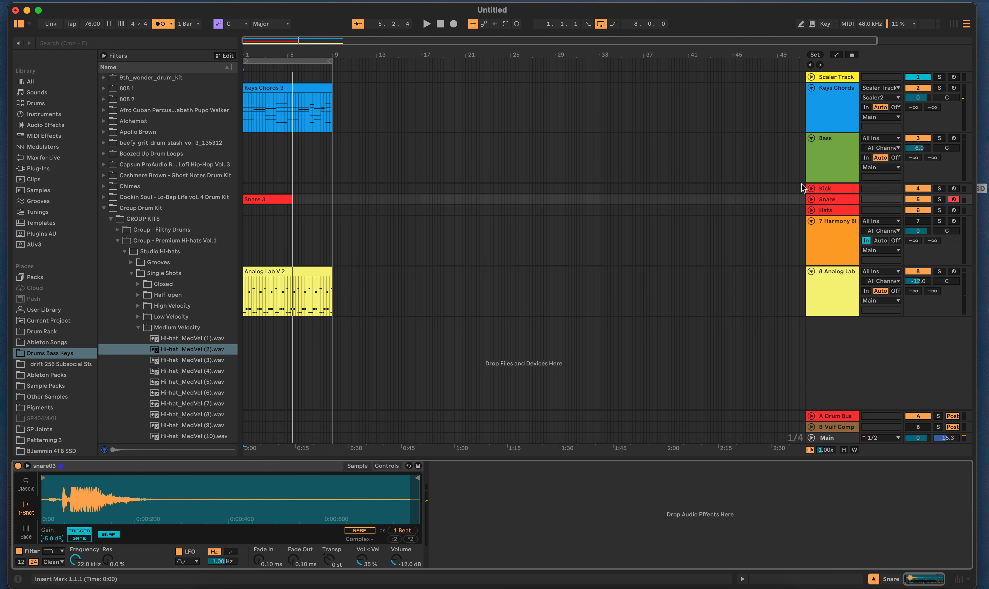
- Trim the recorded Snare 3 clip to end at bar 5 and duplicate it to fill bars 5 to 9
{"action": "left_click", "coordinate": [812, 199]}
{"action": "double_click", "coordinate": [272, 204]}
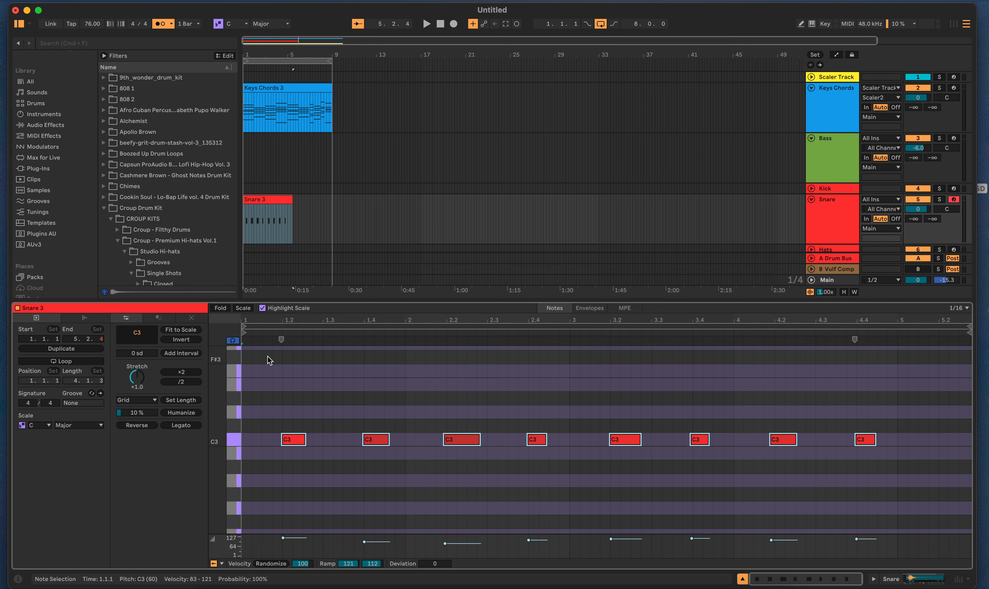
{"action": "left_click", "coordinate": [282, 201]}
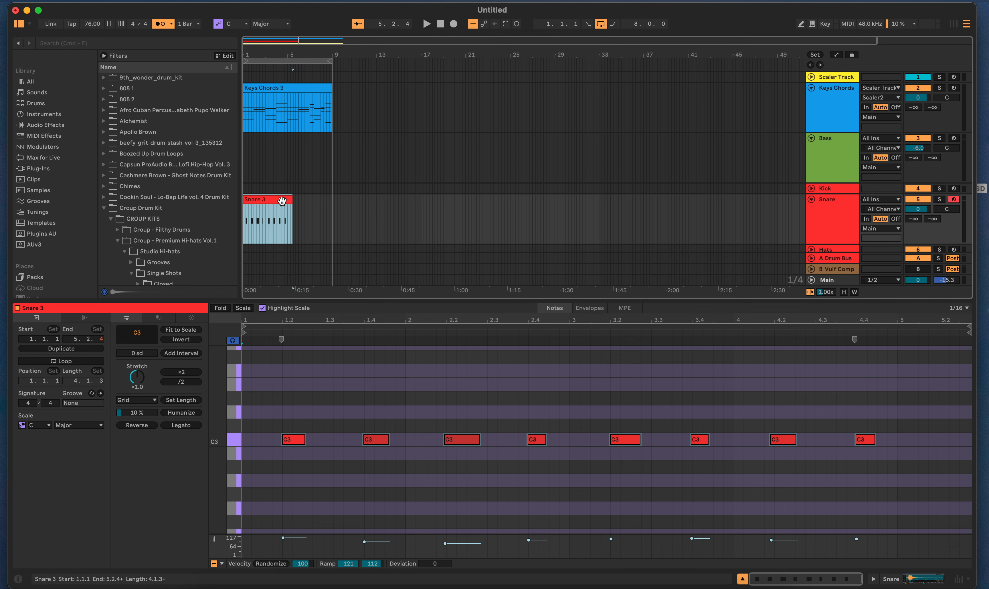
{"action": "left_click", "coordinate": [282, 201]}
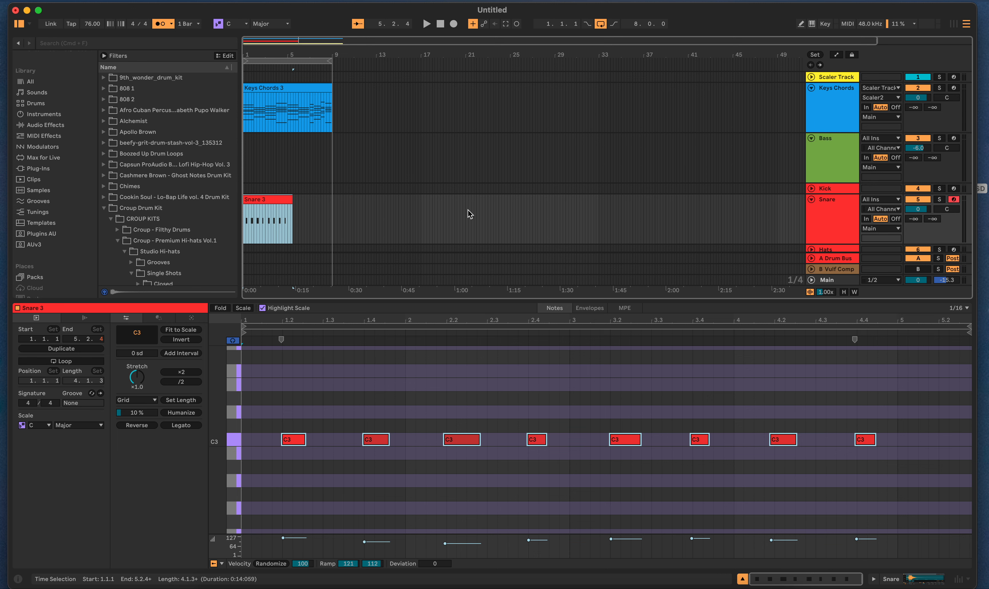
{"action": "left_click_drag", "start_coordinate": [304, 221], "coordinate": [284, 224]}
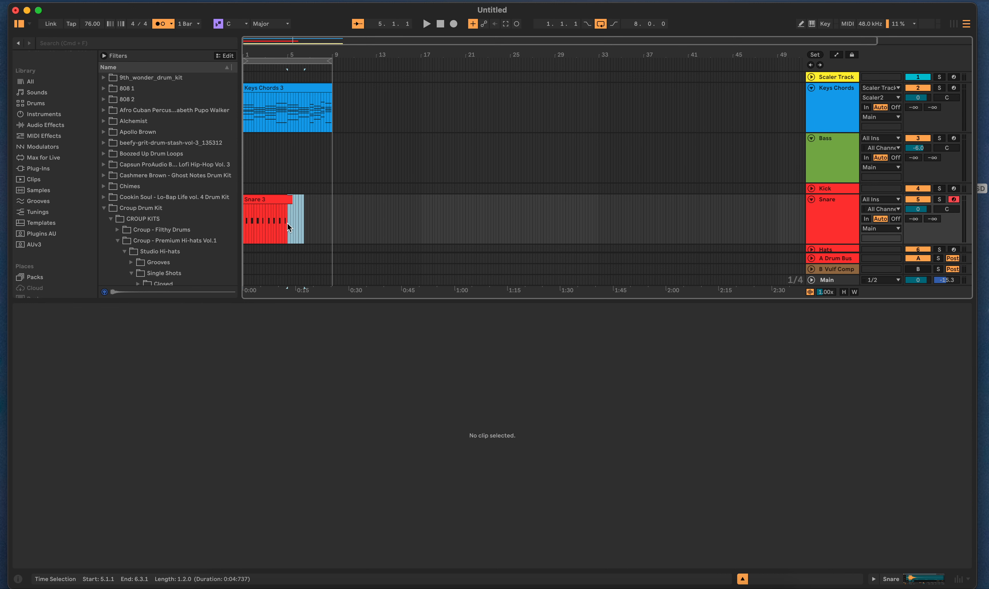
{"action": "left_click", "coordinate": [288, 223]}
{"action": "left_click", "coordinate": [269, 201]}
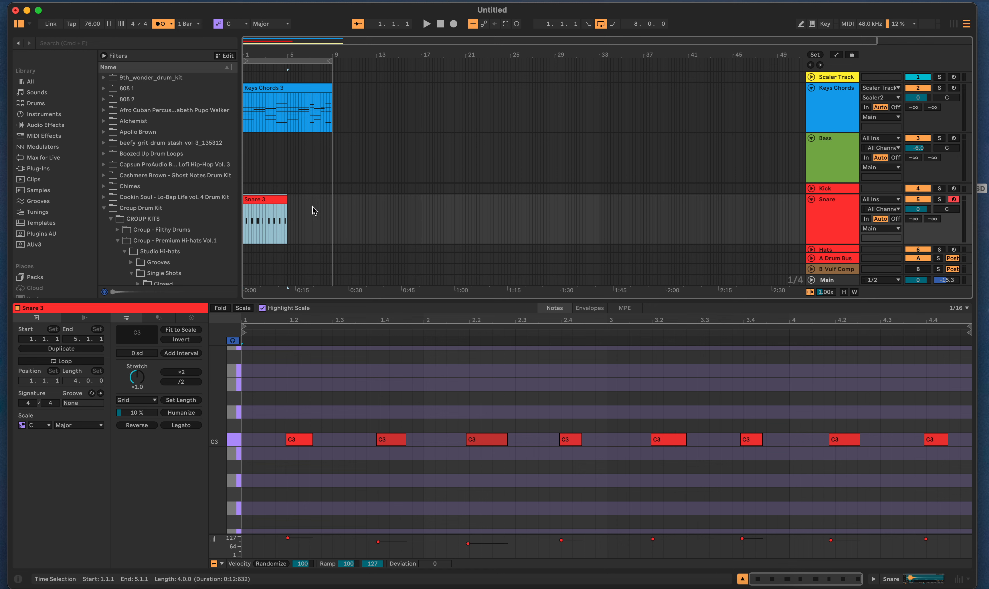
{"action": "key", "text": "super+d"}
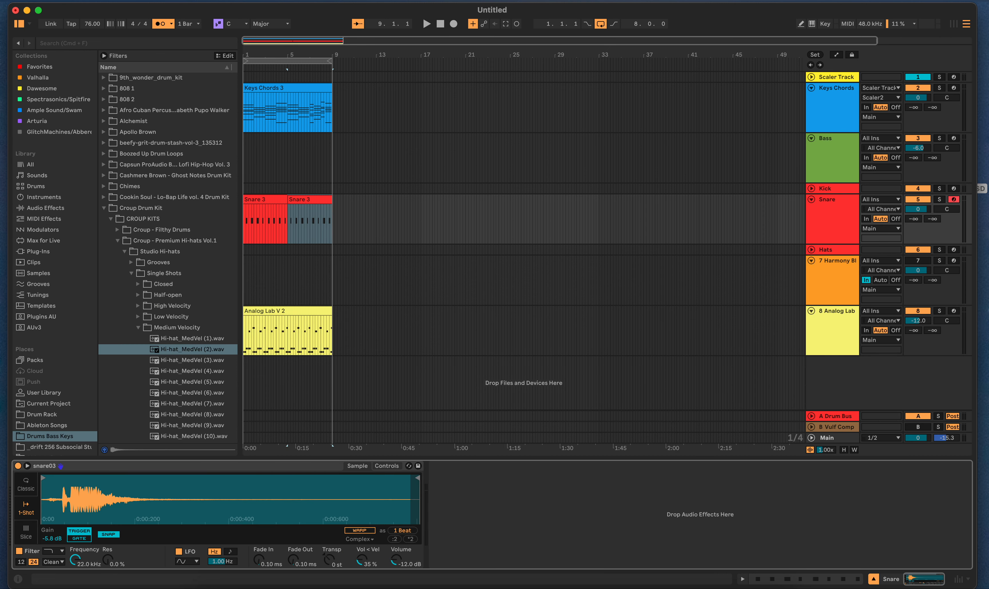
- Show the mixer, set the Snare track's send A to the Drum Bus to -19.0 dB, and play the arrangement from the start
{"action": "left_click", "coordinate": [958, 580]}
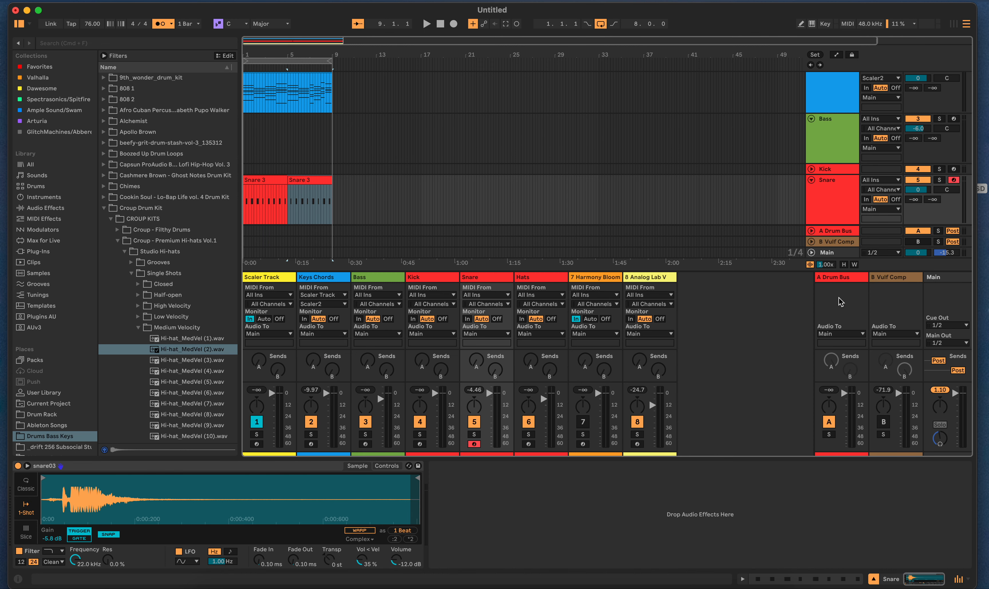
{"action": "scroll", "coordinate": [761, 235], "scroll_direction": "down", "scroll_amount": 5}
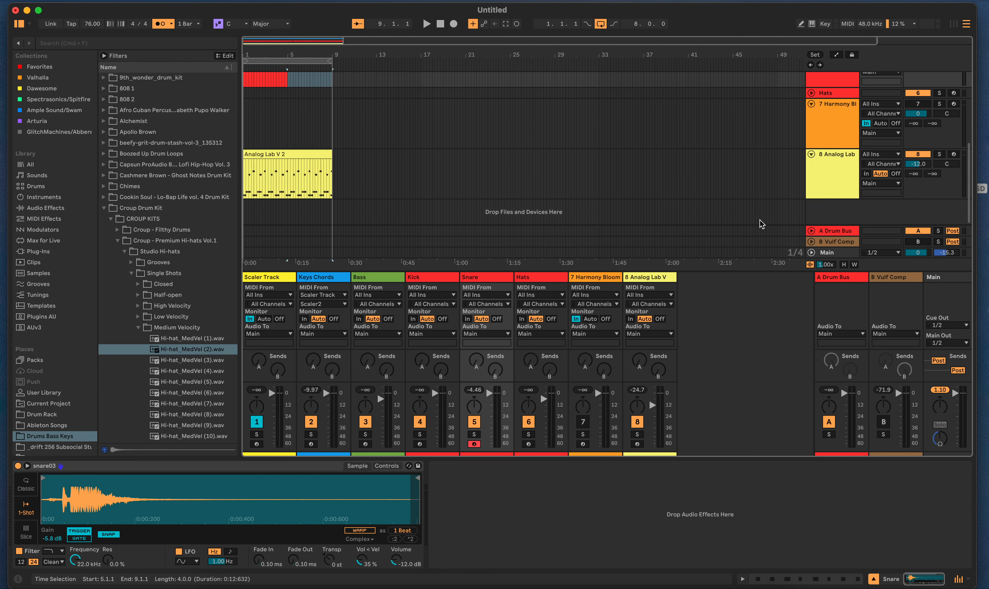
{"action": "left_click", "coordinate": [757, 230]}
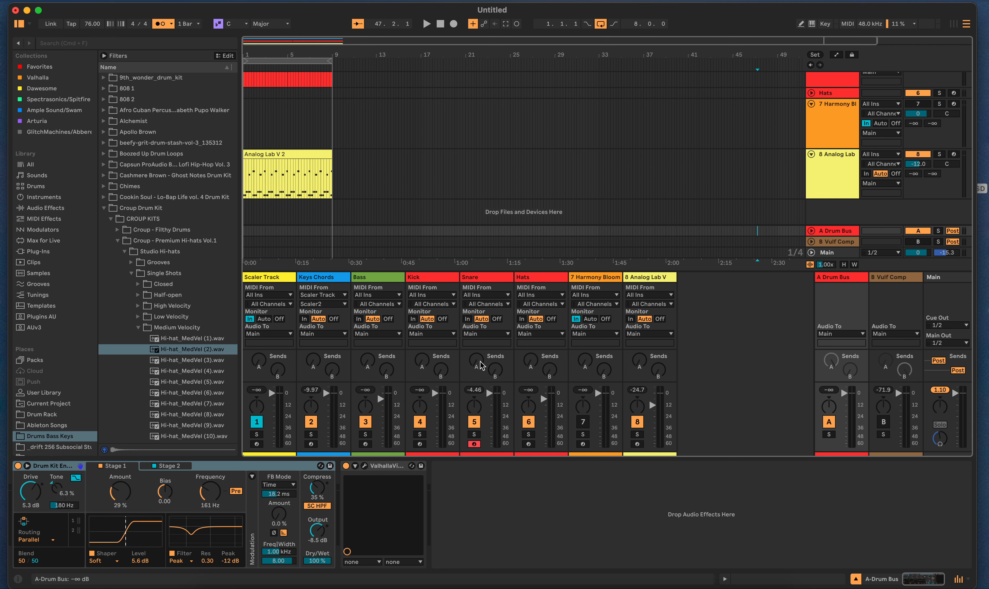
{"action": "key", "text": "space"}
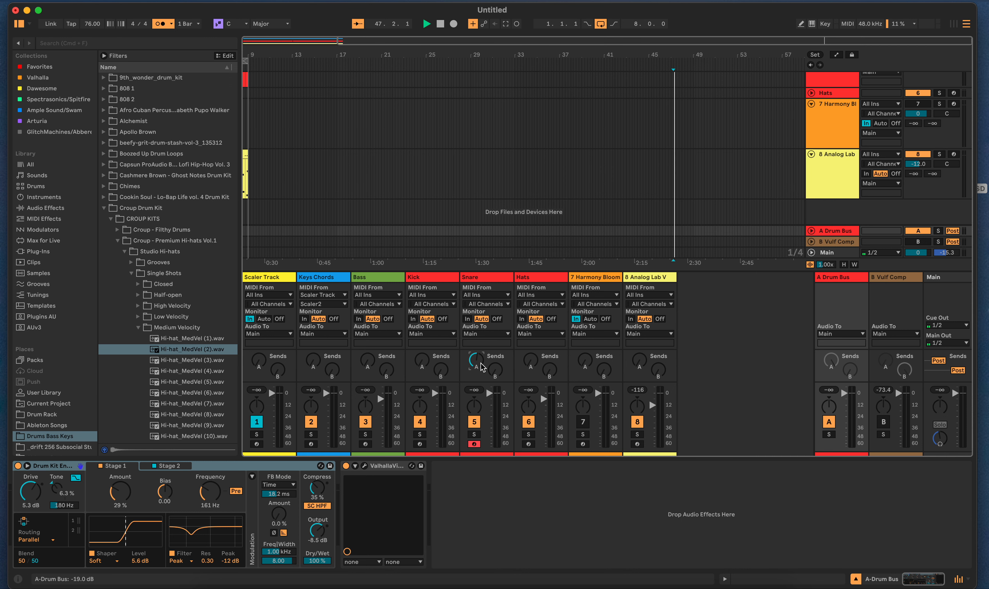
{"action": "key", "text": "Home"}
{"action": "key", "text": "space"}
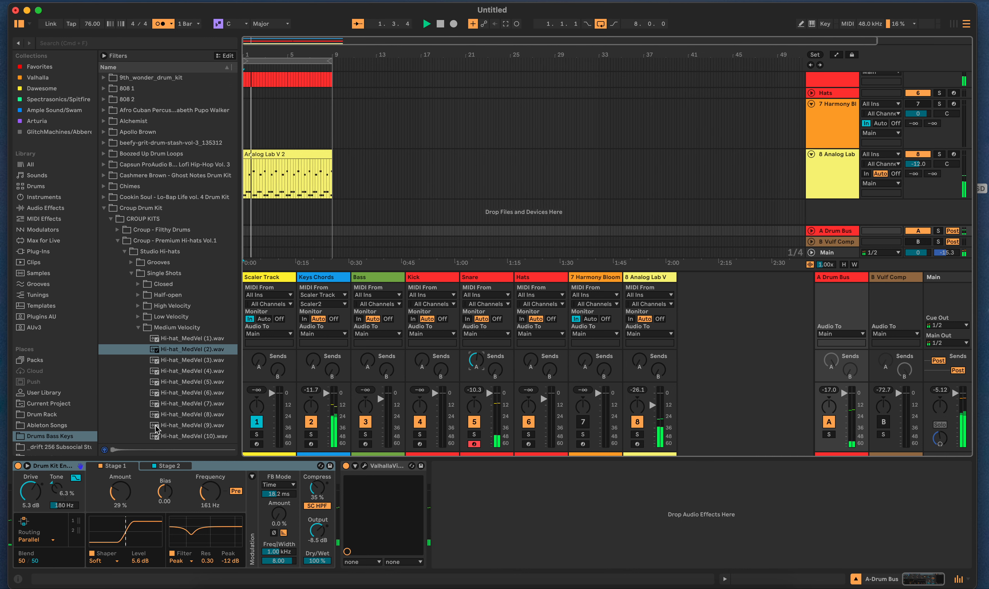
- Select the Snare track during playback and lower the snare03 sample's gain to -8.5 dB
{"action": "scroll", "coordinate": [383, 122], "scroll_direction": "up", "scroll_amount": 2}
{"action": "left_click", "coordinate": [357, 128]}
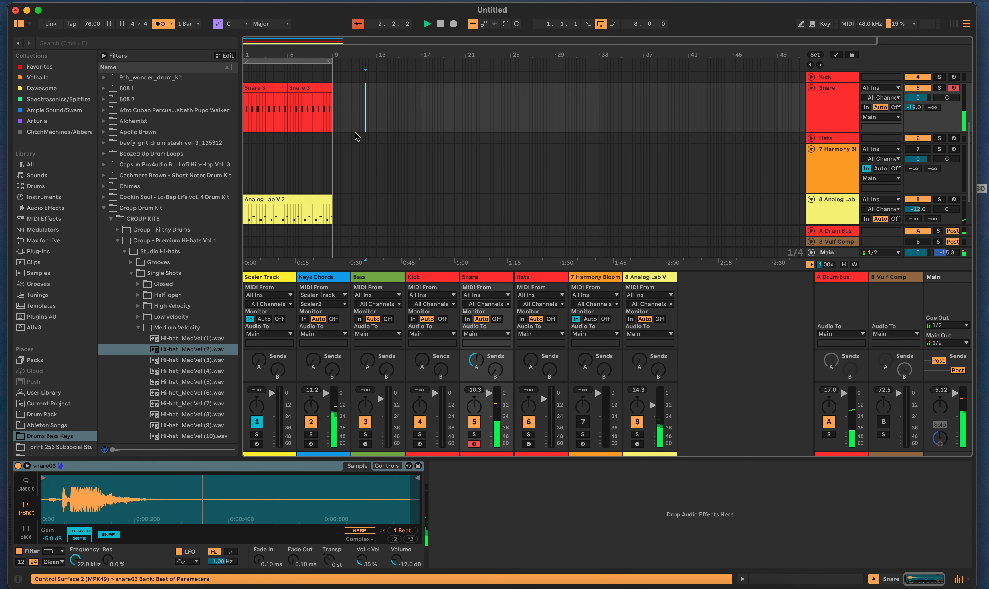
{"action": "mouse_move", "coordinate": [55, 543]}
{"action": "left_mouse_down"}
{"action": "mouse_move", "coordinate": [55, 559]}
{"action": "mouse_move", "coordinate": [60, 541]}
{"action": "left_mouse_up"}
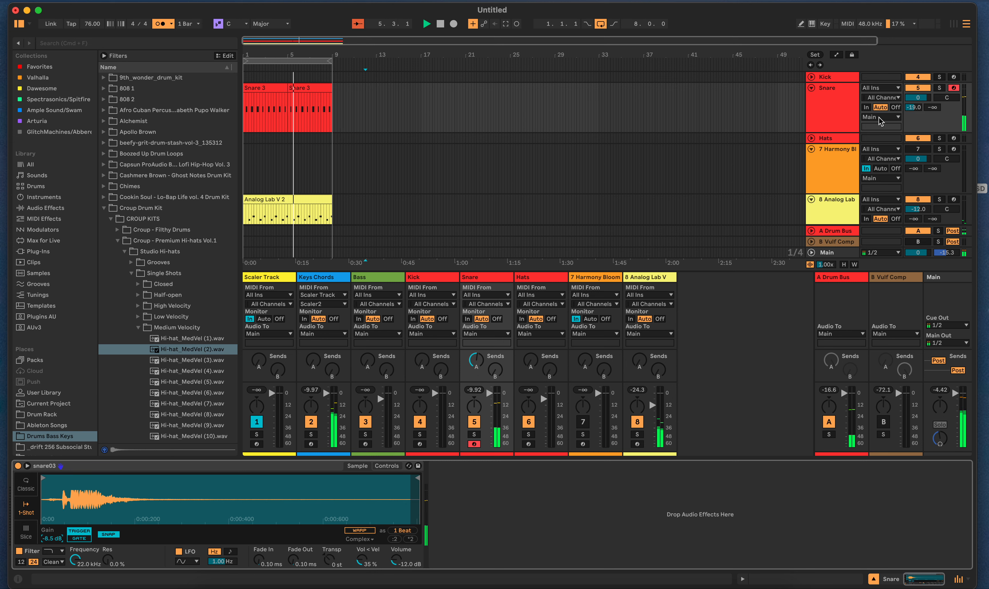
- Arm the Kick track and record a kick take from bar 1 to about bar 5
{"action": "scroll", "coordinate": [878, 117], "scroll_direction": "up", "scroll_amount": 2}
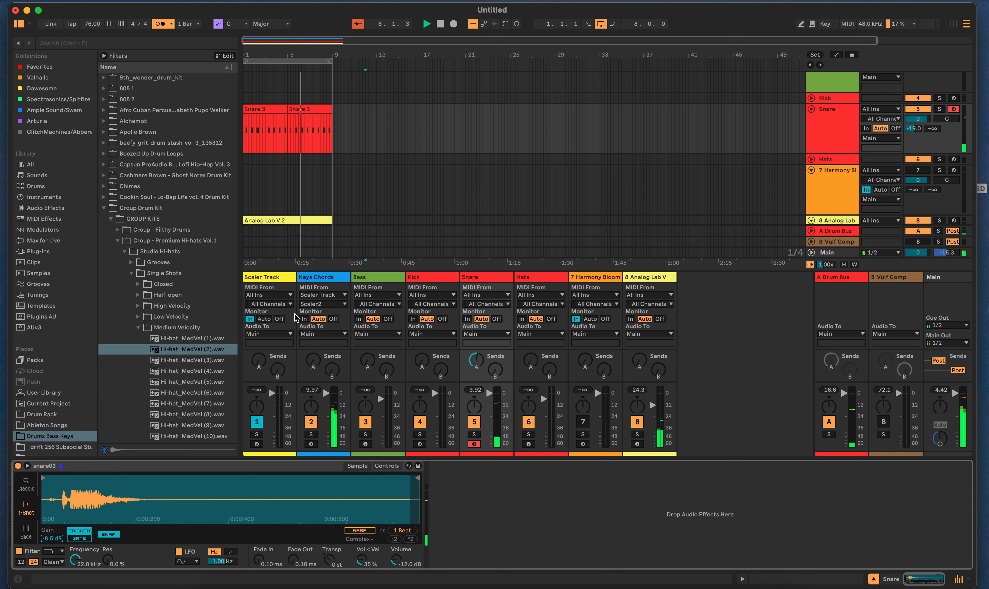
{"action": "left_click", "coordinate": [953, 98]}
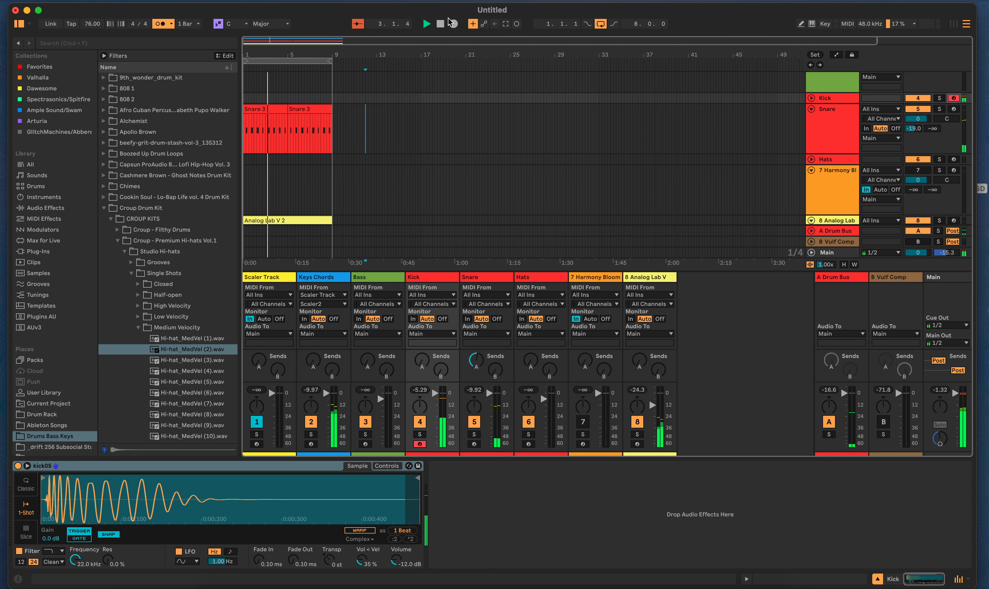
{"action": "left_click", "coordinate": [440, 24]}
{"action": "left_click", "coordinate": [453, 23]}
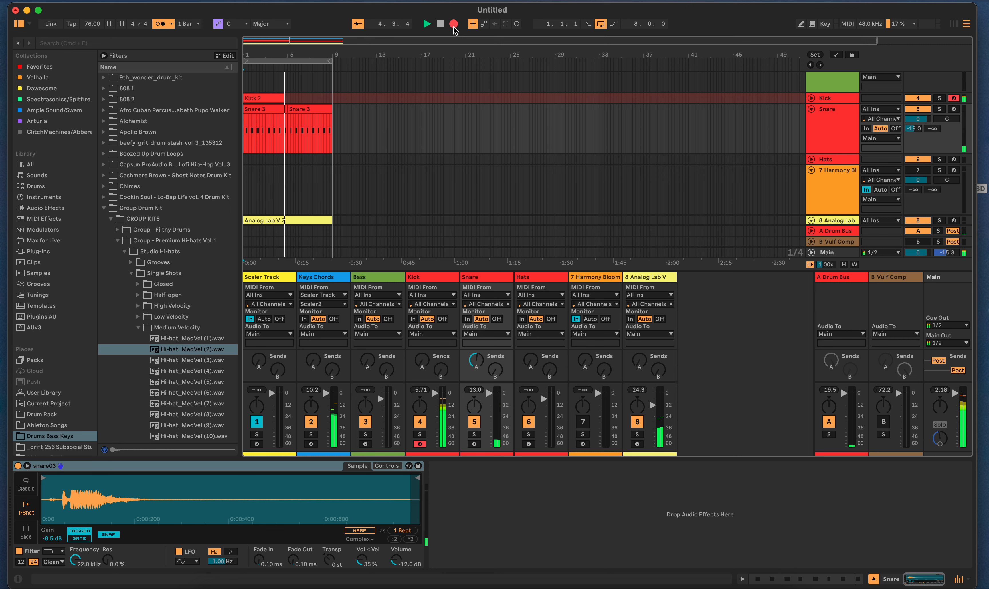
{"action": "key", "text": "space"}
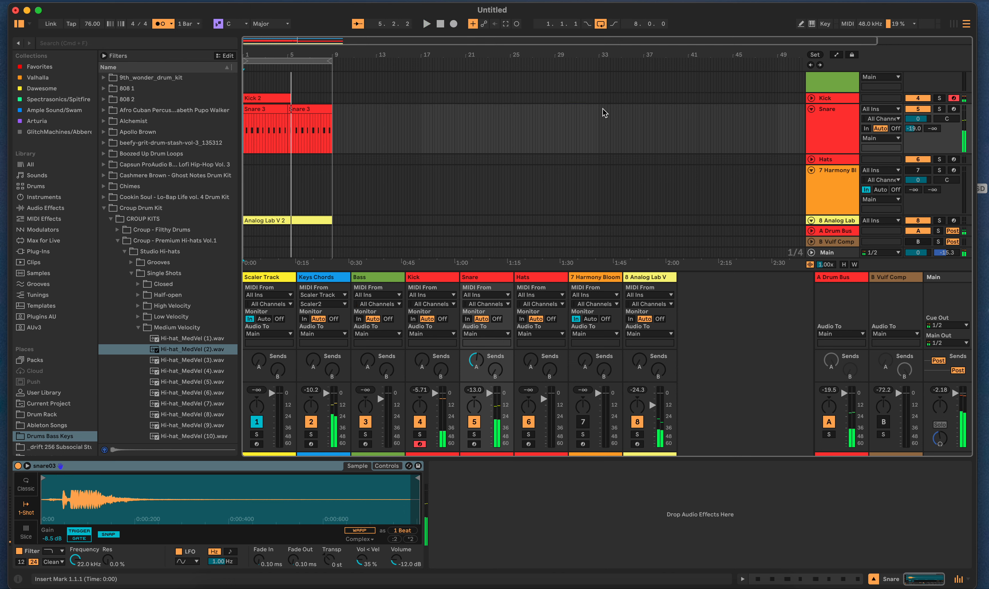
- Trim the recorded Kick 2 clip to end at bar 5 and open its notes for editing
{"action": "left_click", "coordinate": [811, 98]}
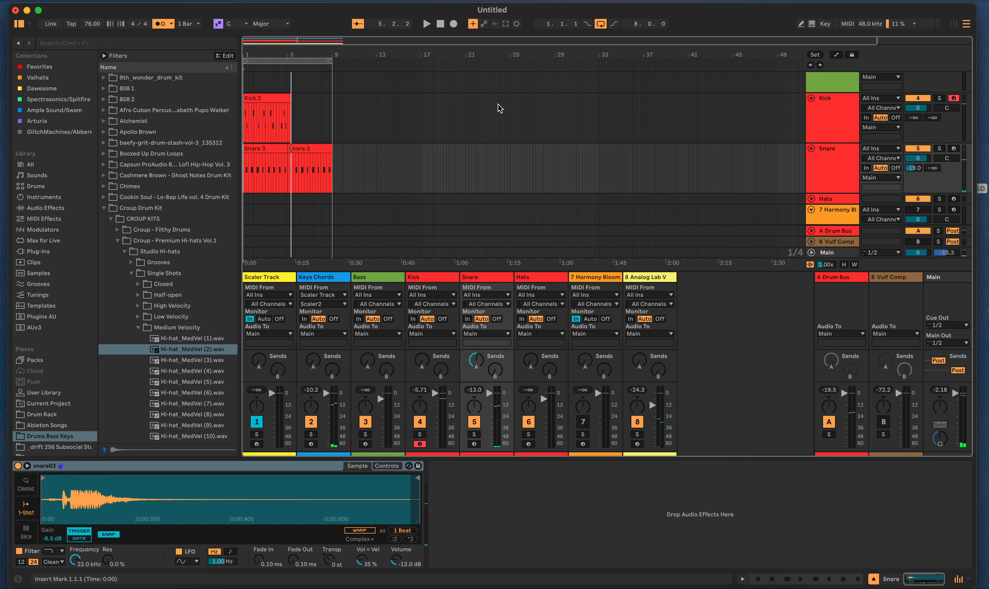
{"action": "left_click_drag", "start_coordinate": [300, 100], "coordinate": [290, 107]}
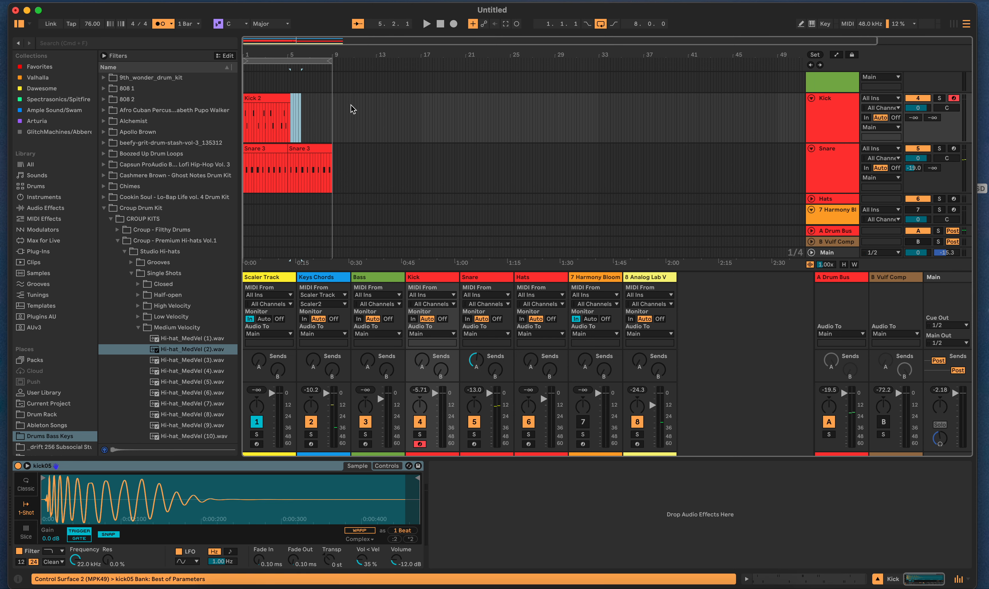
{"action": "left_click", "coordinate": [278, 98]}
{"action": "double_click", "coordinate": [279, 98]}
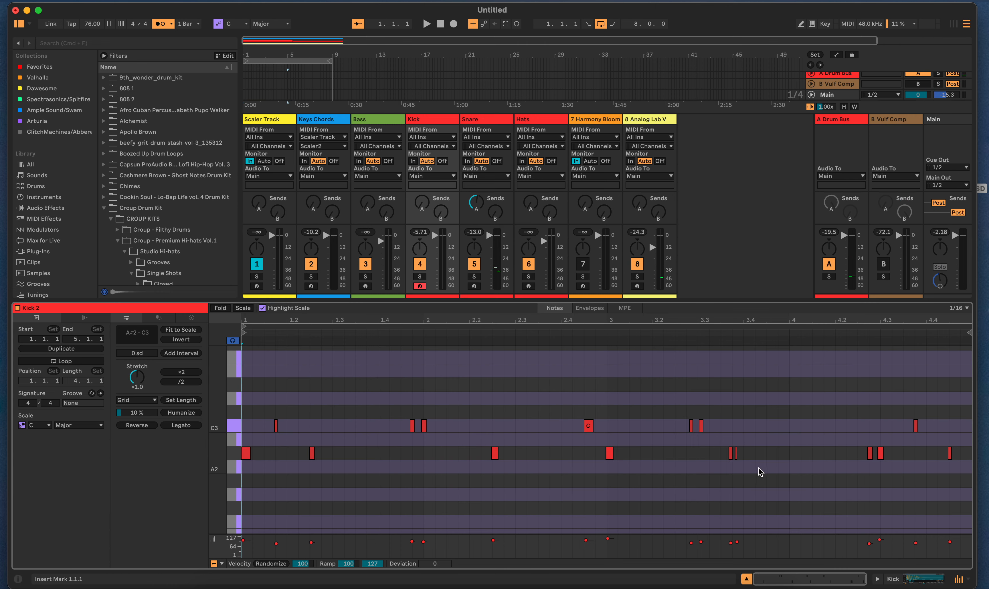
- Audition Kick 2 around bar 3.2, move the first A#2 note of the pair before bar 4 slightly earlier, and delete the second
{"action": "left_click", "coordinate": [676, 341]}
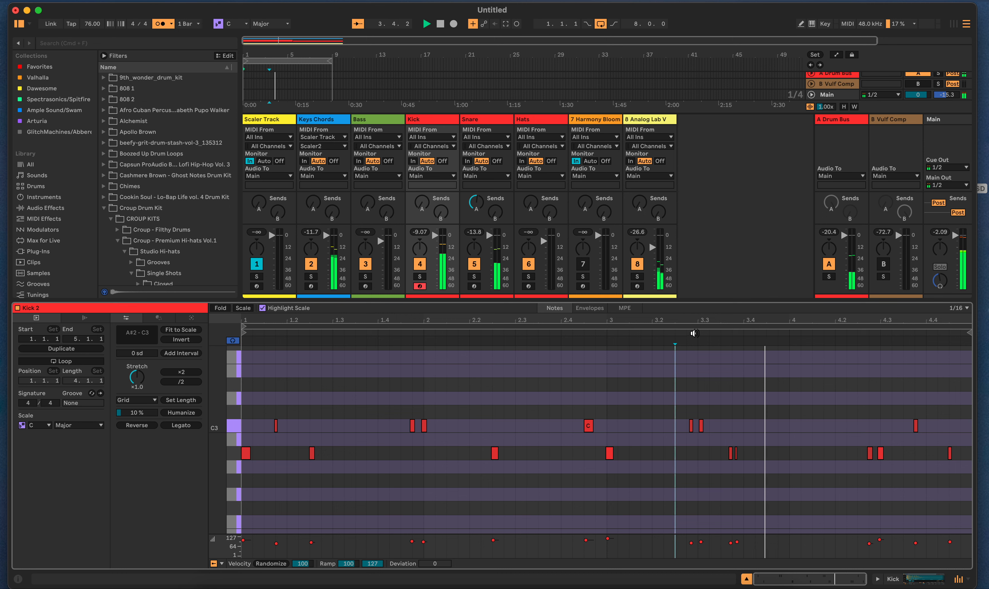
{"action": "left_click", "coordinate": [441, 24]}
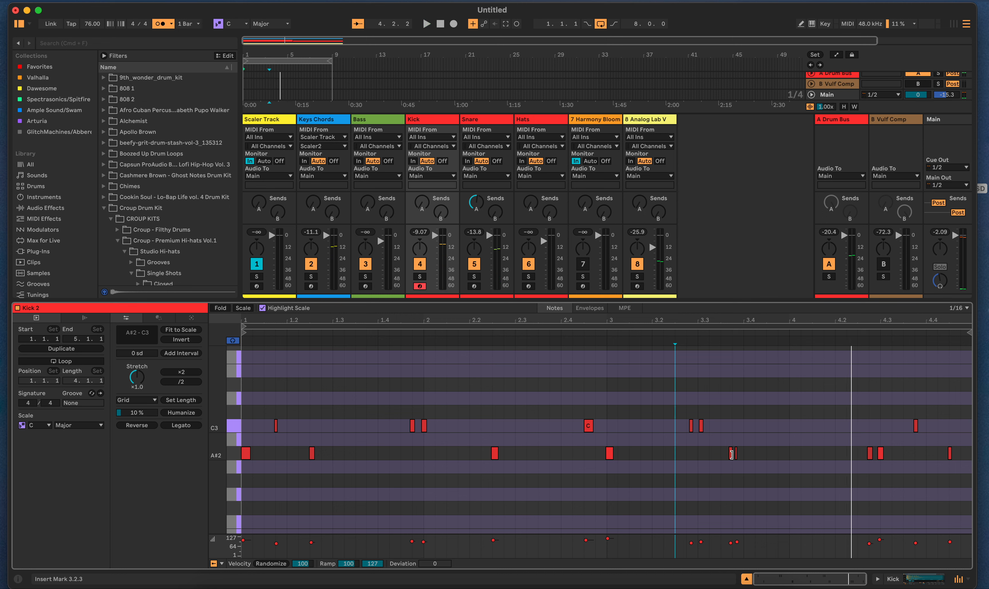
{"action": "left_click_drag", "start_coordinate": [731, 457], "coordinate": [727, 457]}
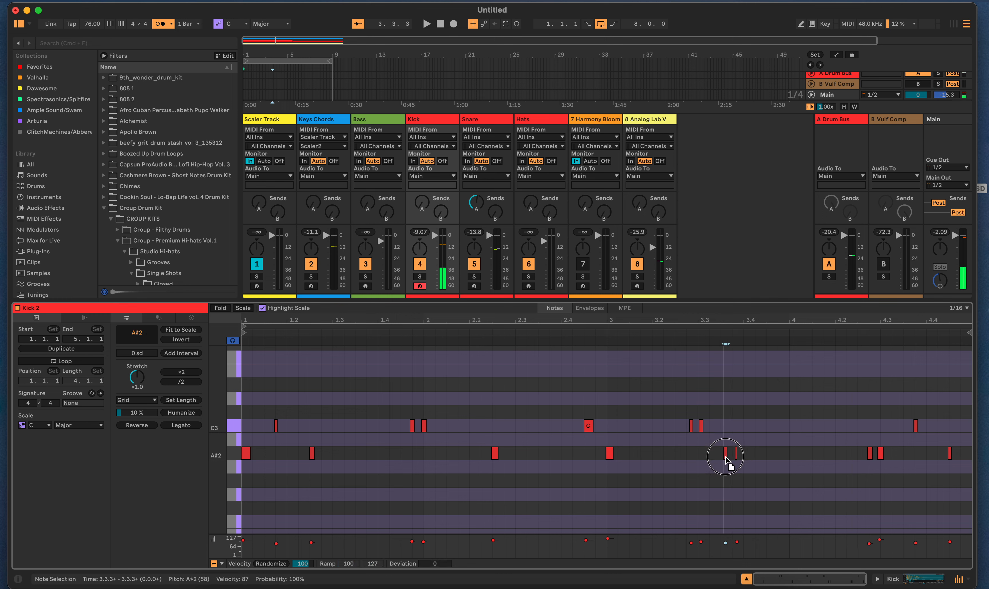
{"action": "left_click", "coordinate": [736, 457]}
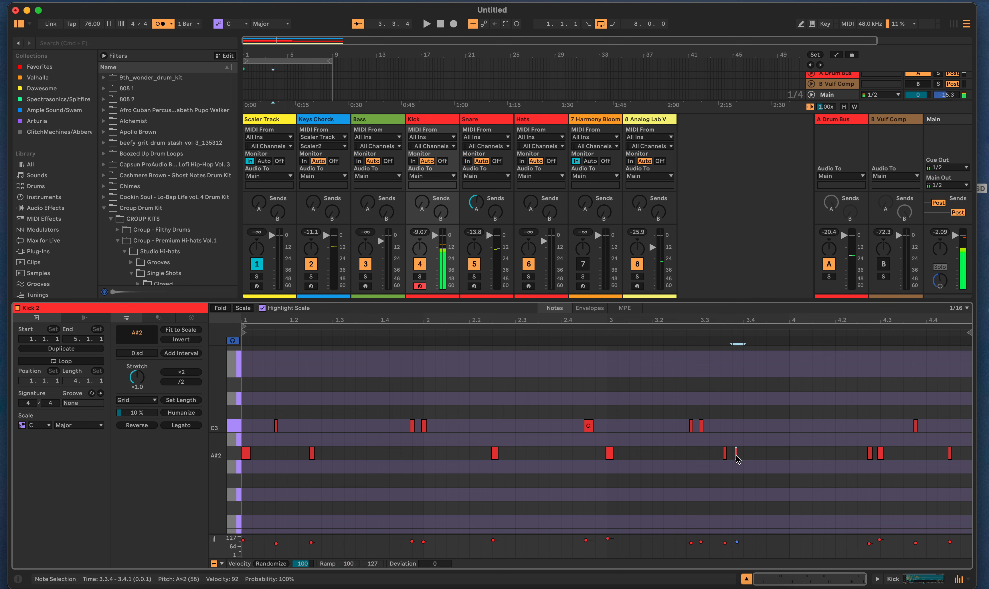
{"action": "key", "text": "Delete"}
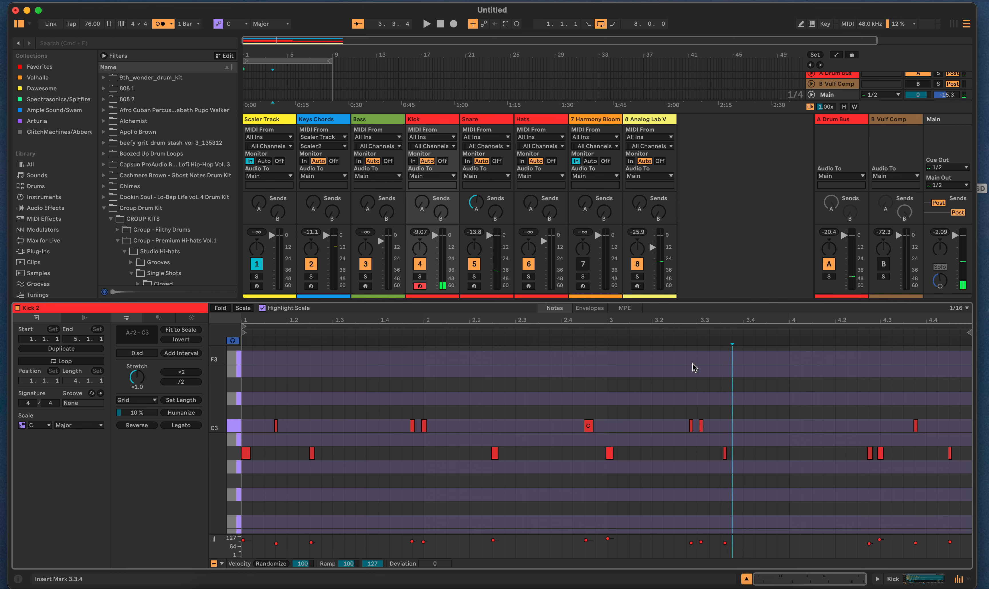
- Replay Kick 2 from about 3.2.4 and move the remaining A#2 note before bar 4 slightly later
{"action": "left_click", "coordinate": [693, 341]}
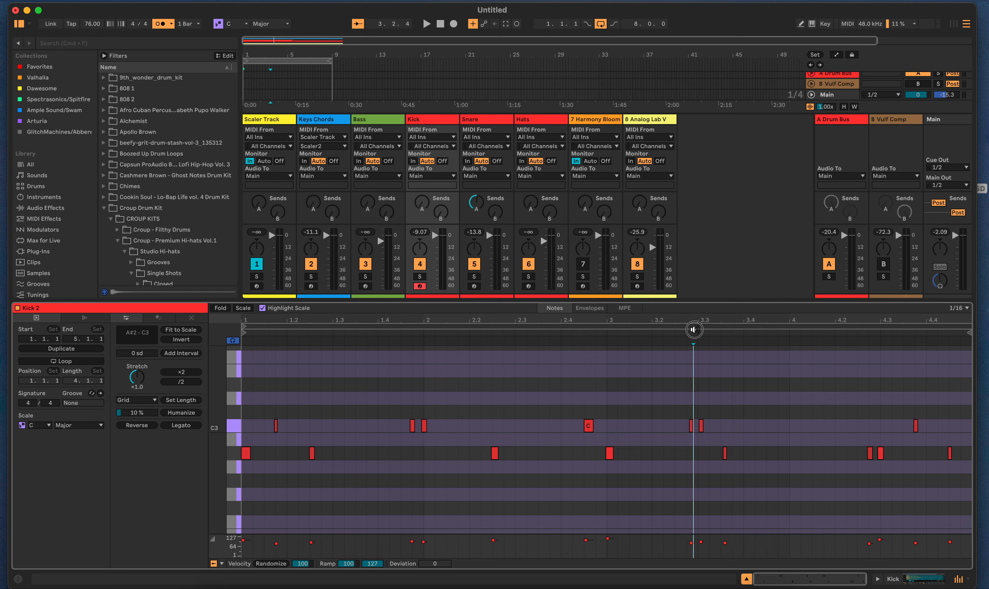
{"action": "left_click", "coordinate": [694, 330]}
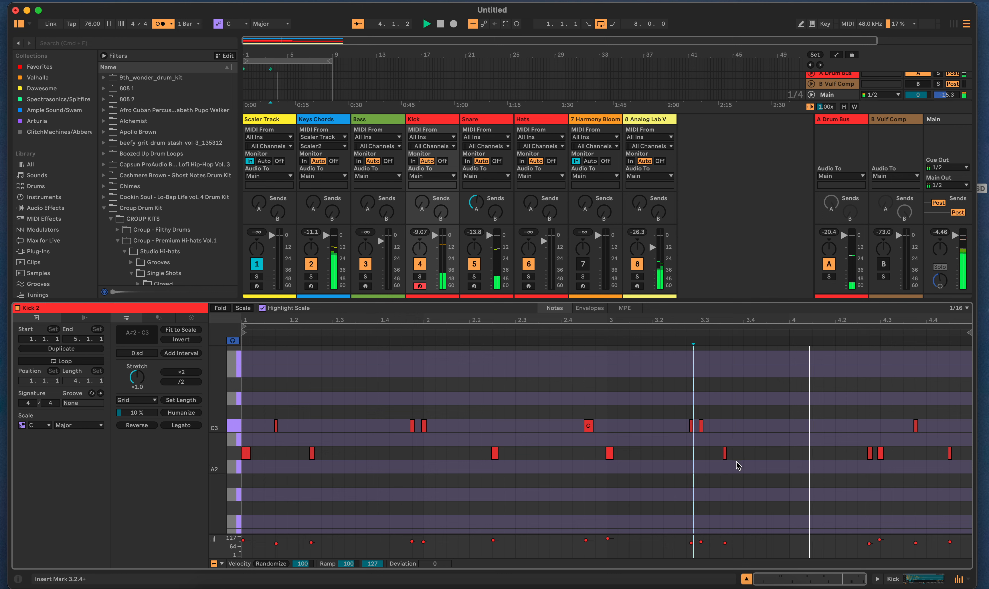
{"action": "left_click_drag", "start_coordinate": [728, 458], "coordinate": [736, 458]}
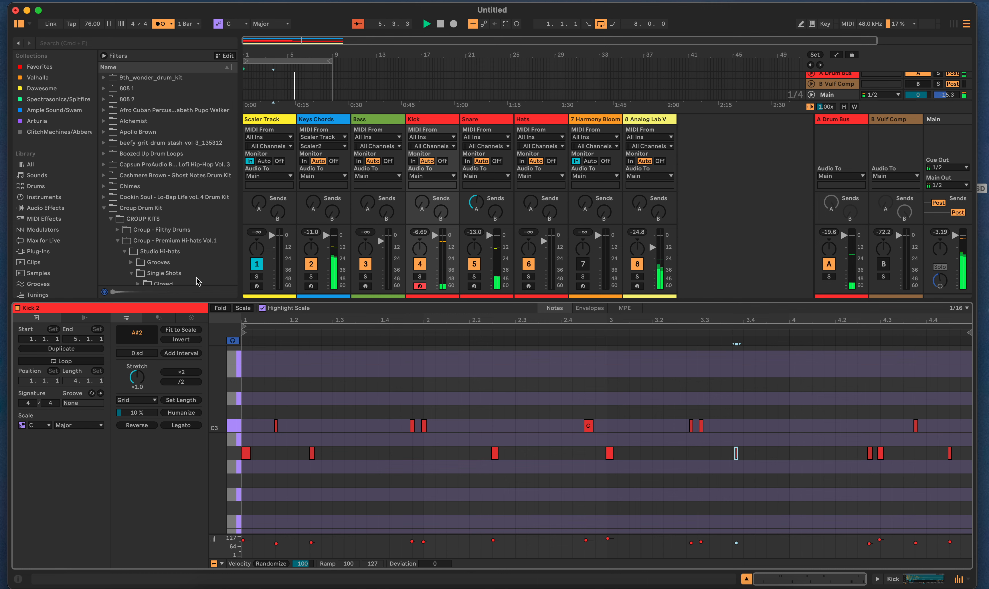
{"action": "key", "text": "space"}
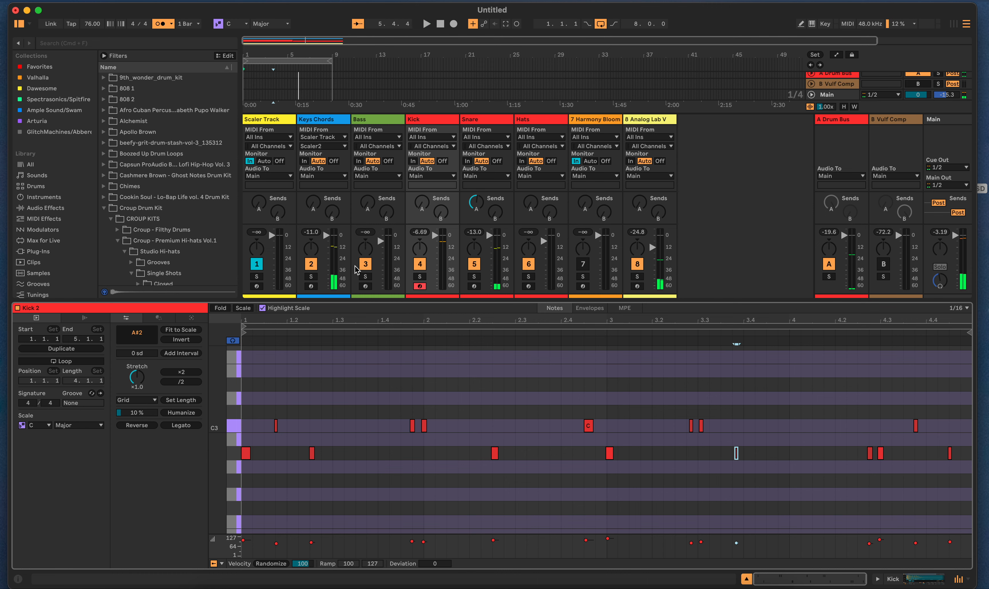
- Hide the mixer and duplicate the Kick 2 clip to fill bars 5 to 9
{"action": "key", "text": "shift+Tab"}
{"action": "left_click", "coordinate": [958, 579]}
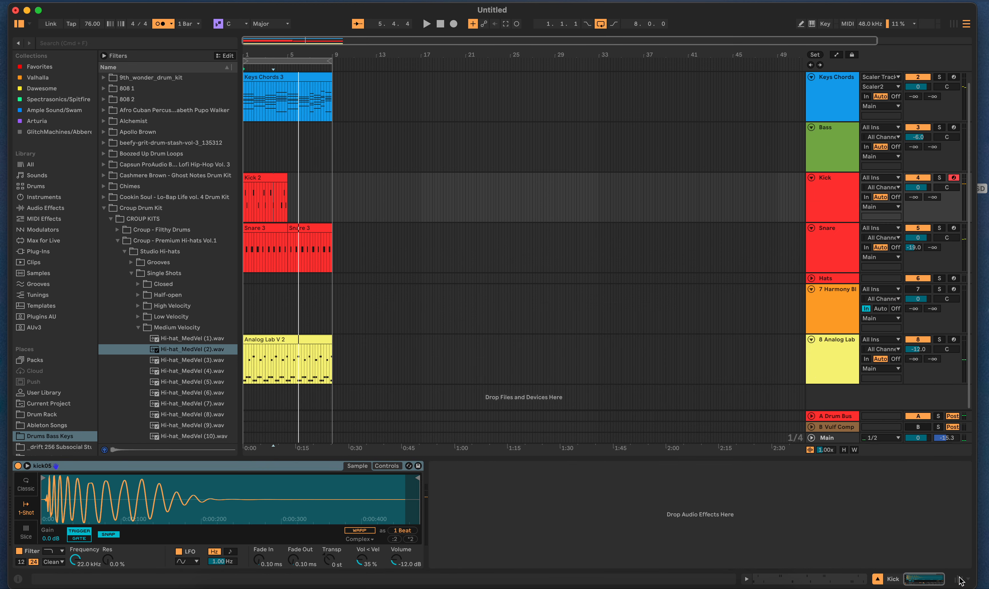
{"action": "left_click", "coordinate": [270, 179]}
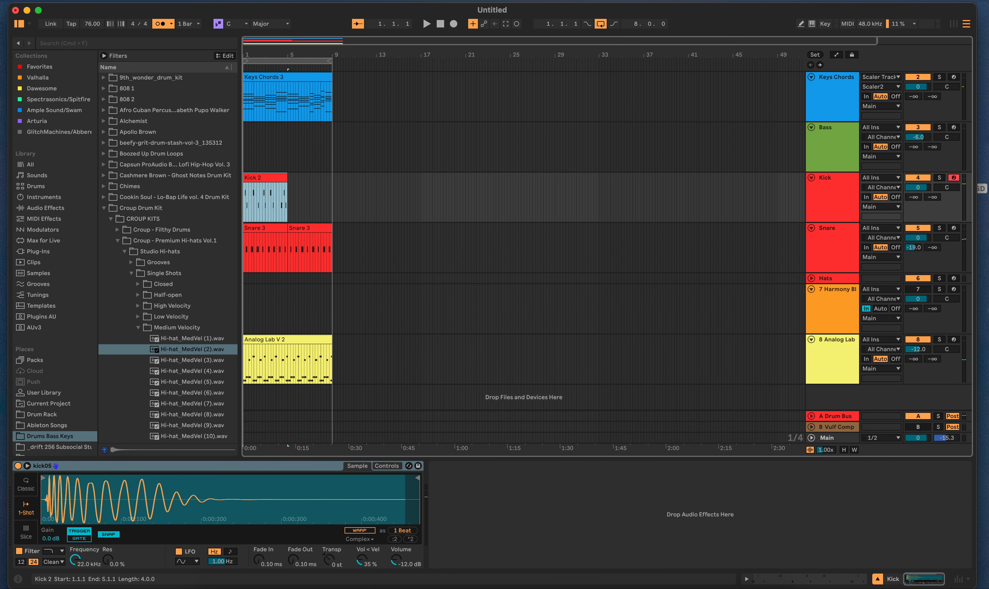
{"action": "key", "text": "super+d"}
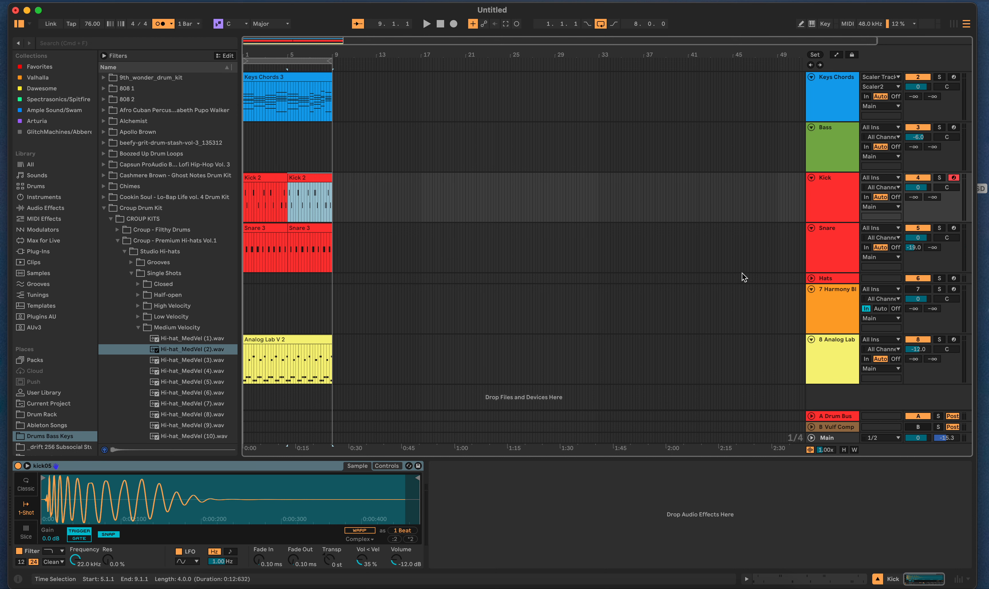
- Arm the Hats track, set its sampler's filter frequency to 5.94 kHz, and play the arrangement from the start
{"action": "left_click", "coordinate": [954, 278]}
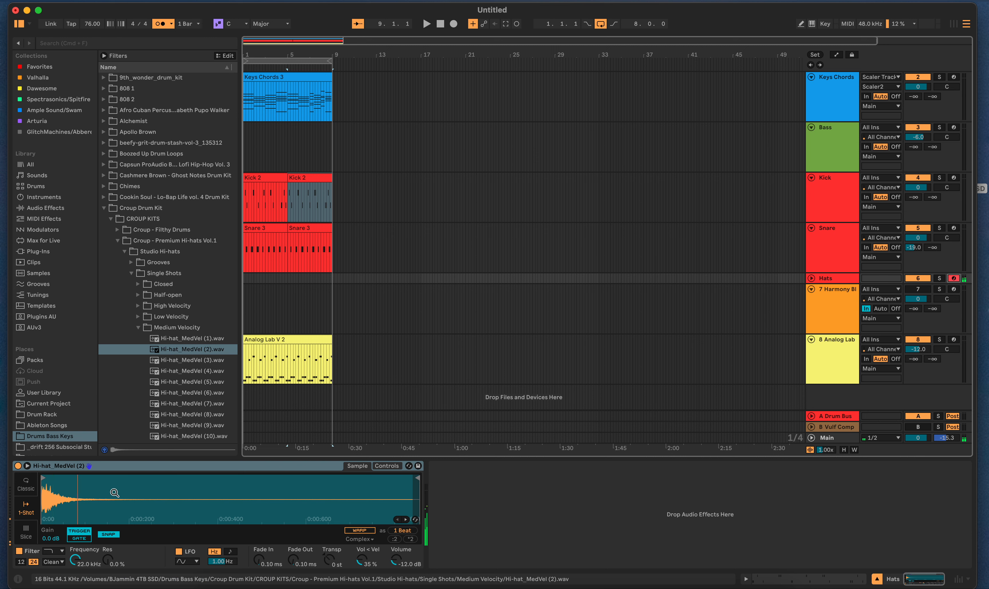
{"action": "left_click", "coordinate": [74, 559]}
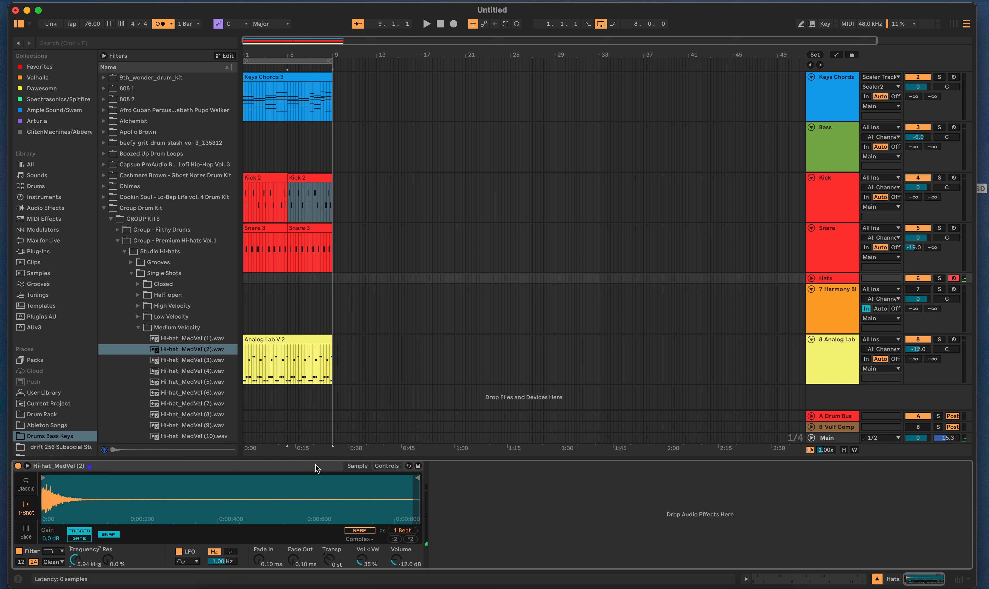
{"action": "key", "text": "Home"}
{"action": "key", "text": "space"}
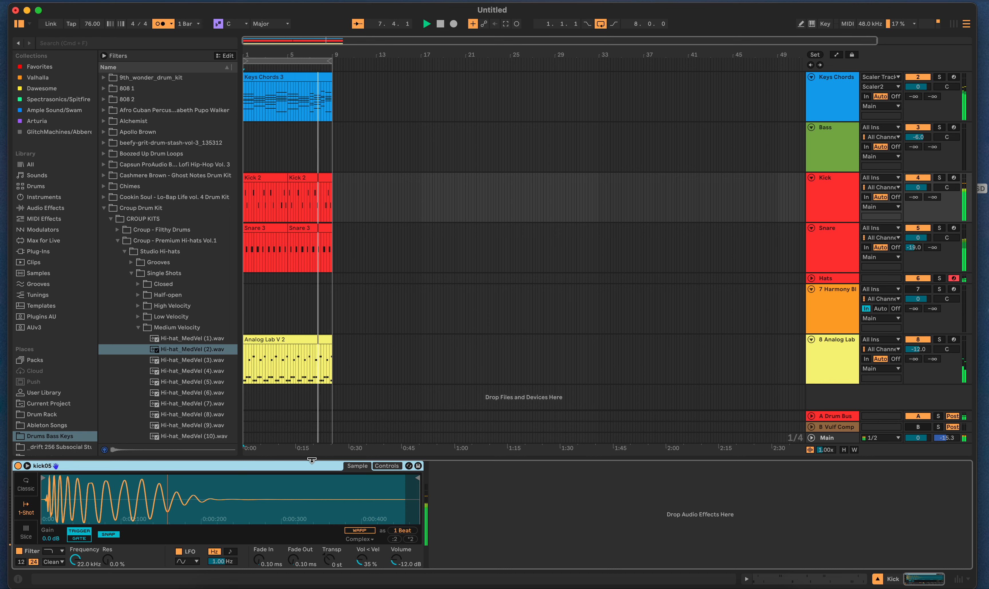
- Stop playback and record a hi-hat part on the armed Hats track from bar 1 to just past bar 5
{"action": "left_click", "coordinate": [440, 25]}
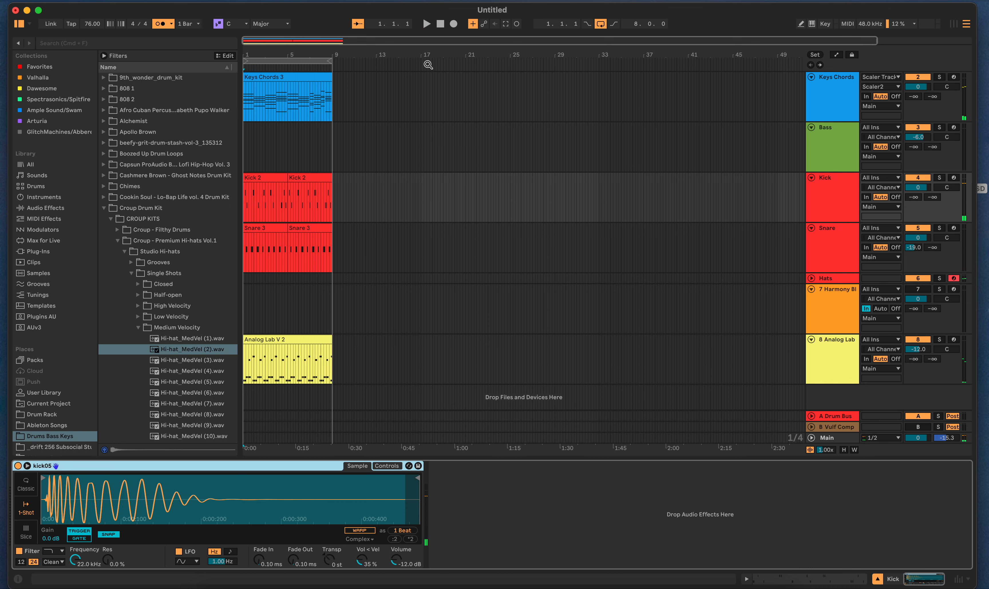
{"action": "left_click", "coordinate": [454, 25]}
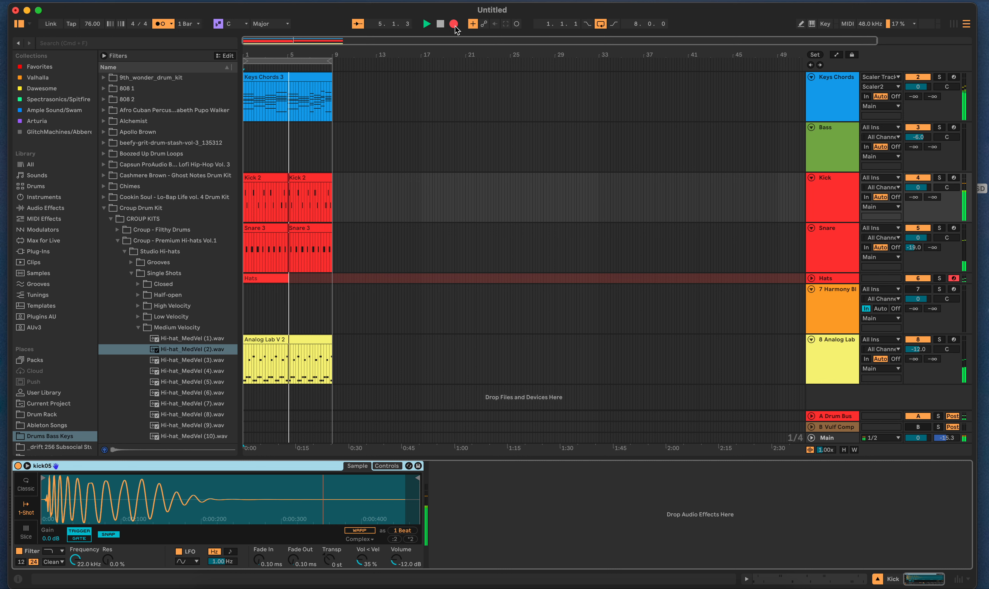
{"action": "key", "text": "space"}
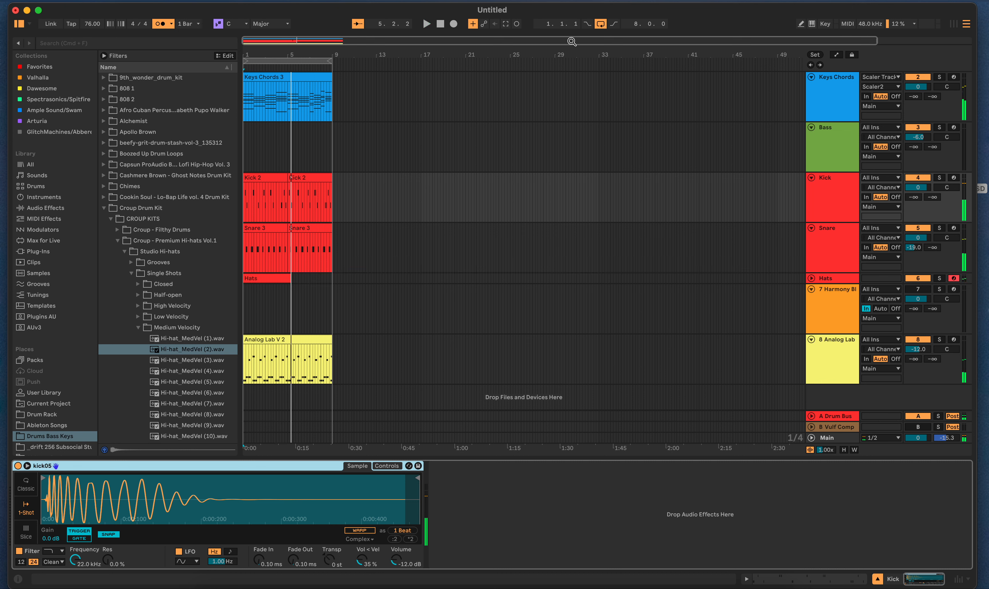
- Unfold the Hats track and remove the part of the recorded clip that extends past bar 5
{"action": "left_click", "coordinate": [815, 281]}
{"action": "left_click", "coordinate": [811, 279]}
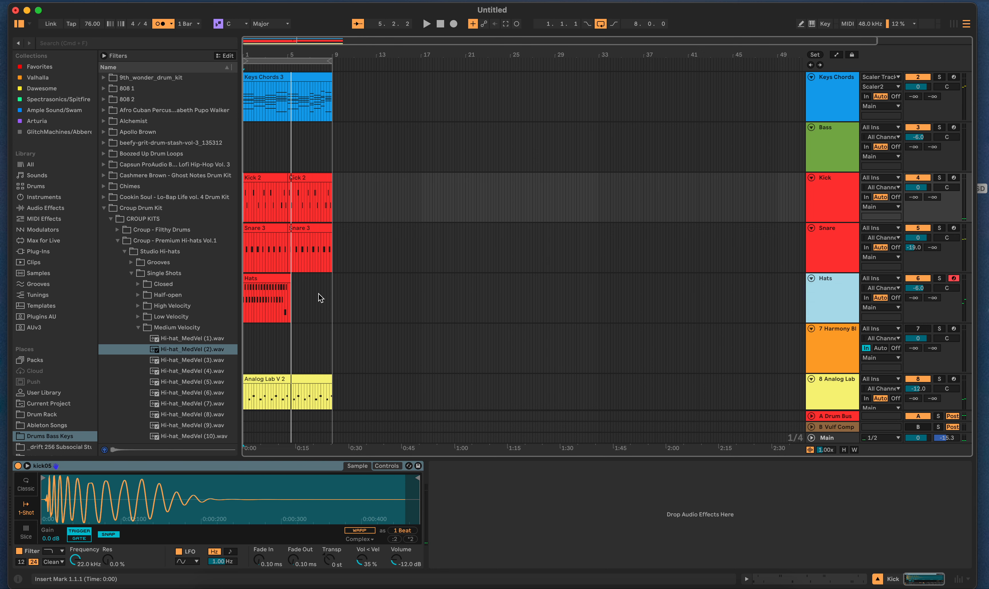
{"action": "left_click_drag", "start_coordinate": [307, 298], "coordinate": [288, 300]}
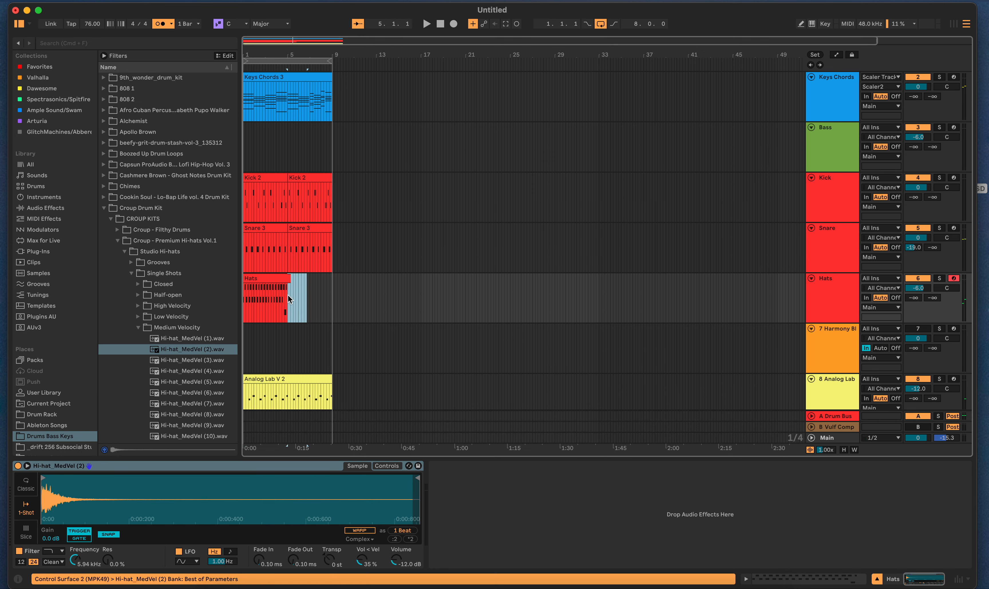
- Humanize all notes of the Hats clip with an amount of 18% and set their velocity deviation to about -24
{"action": "left_click", "coordinate": [261, 279]}
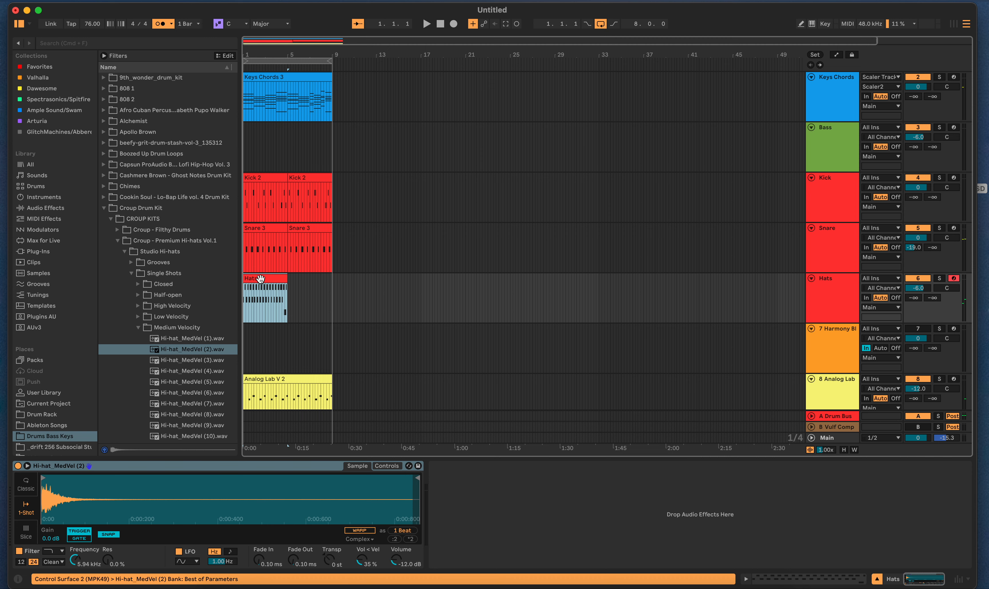
{"action": "double_click", "coordinate": [262, 279]}
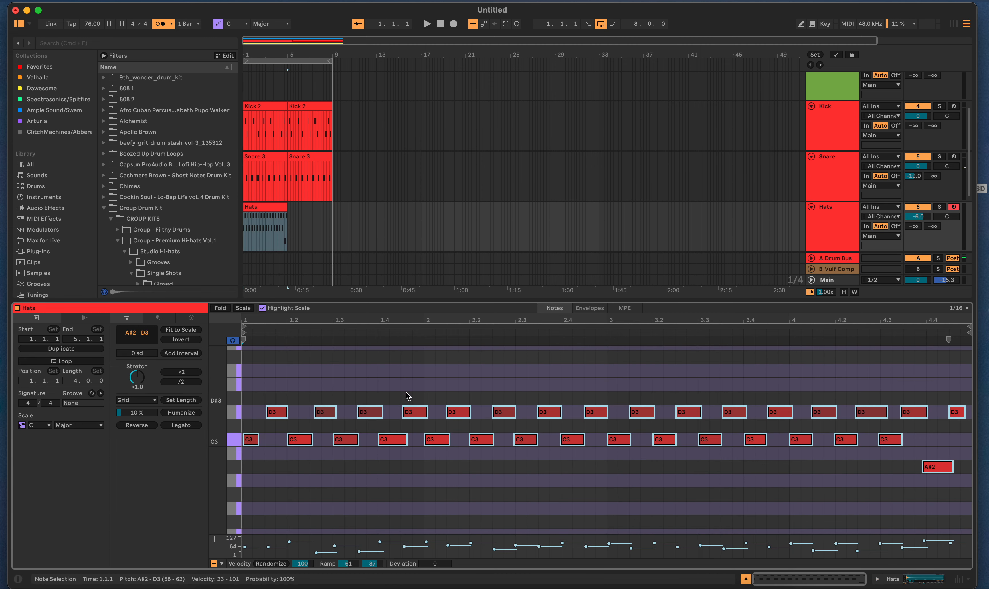
{"action": "key", "text": "super+z"}
{"action": "left_click_drag", "start_coordinate": [150, 416], "coordinate": [150, 413]}
{"action": "left_click", "coordinate": [177, 418]}
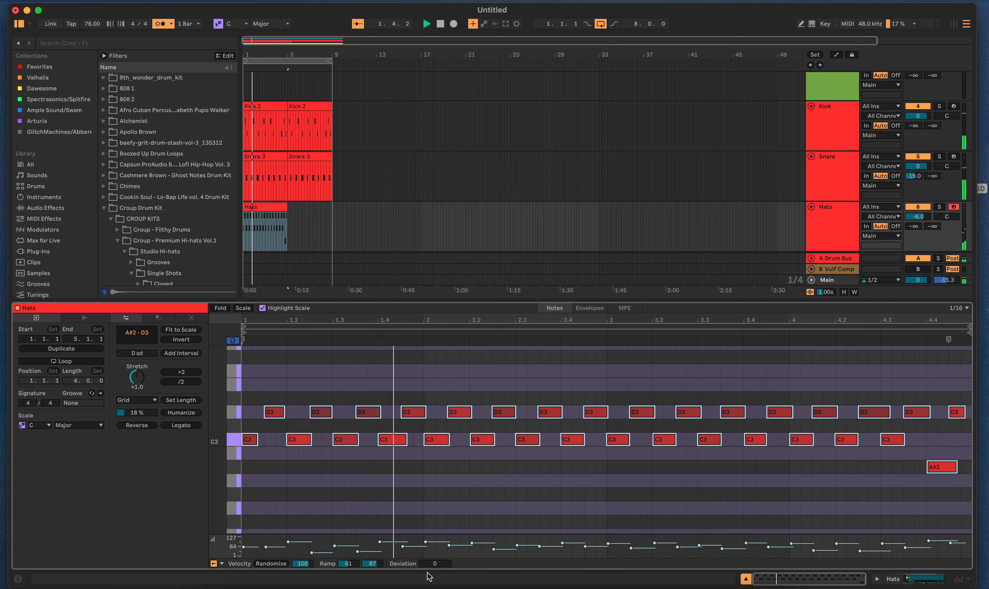
{"action": "left_click_drag", "start_coordinate": [434, 564], "coordinate": [435, 574]}
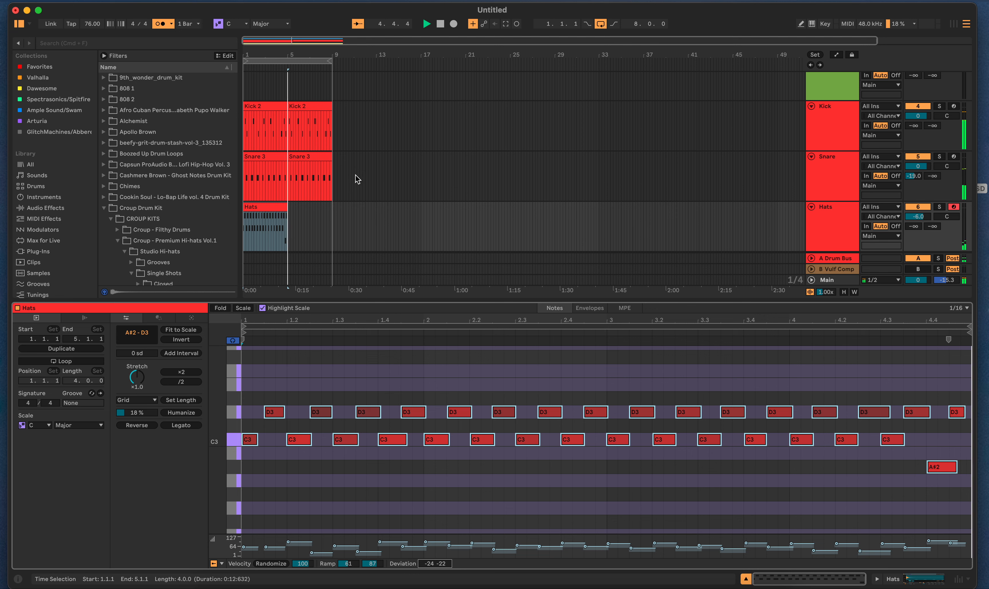
{"action": "left_click", "coordinate": [440, 24]}
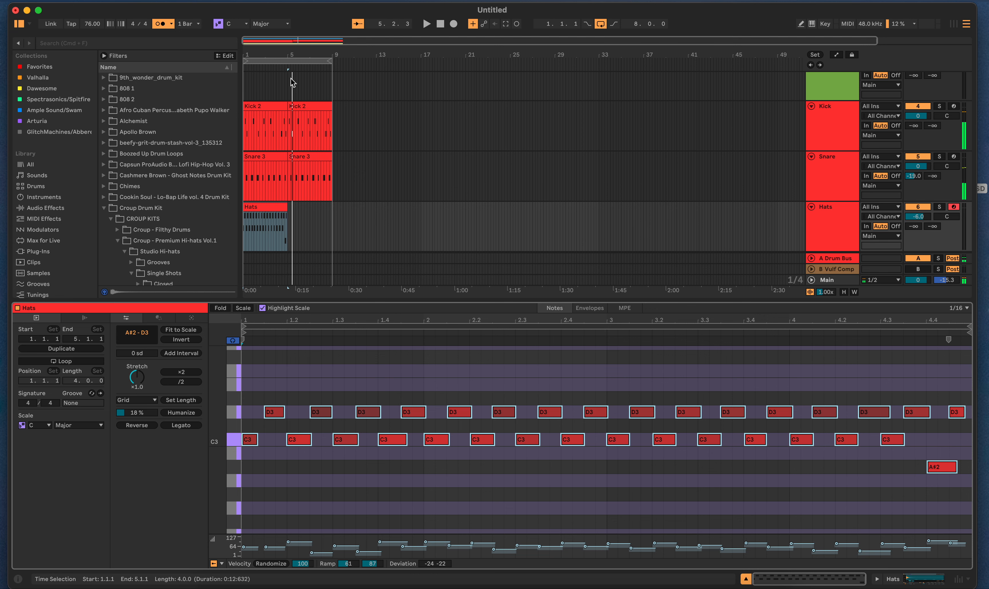
- In the first Kick 2 clip, nudge the A#2 note near 4.3, the C3 note at bar 2 and the A#2 note at bar 3 slightly later
{"action": "left_click", "coordinate": [267, 107]}
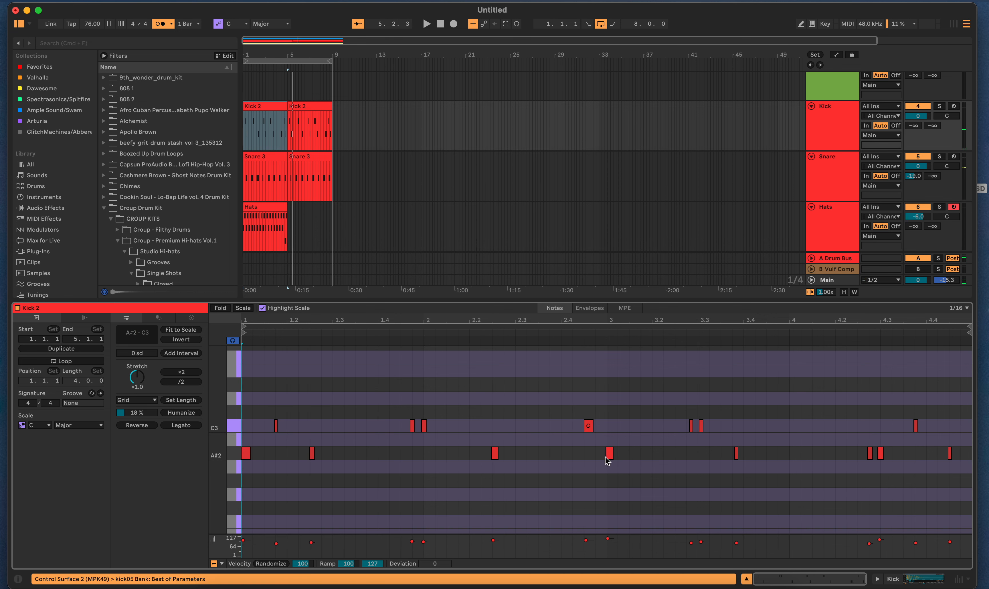
{"action": "left_click", "coordinate": [246, 457]}
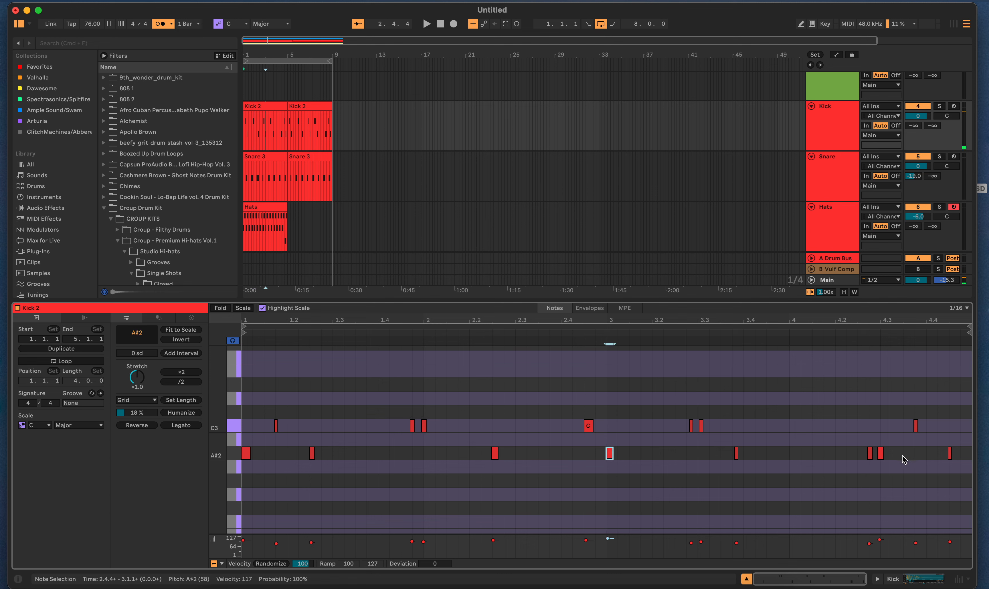
{"action": "mouse_move", "coordinate": [869, 453]}
{"action": "key", "text": "super+Right"}
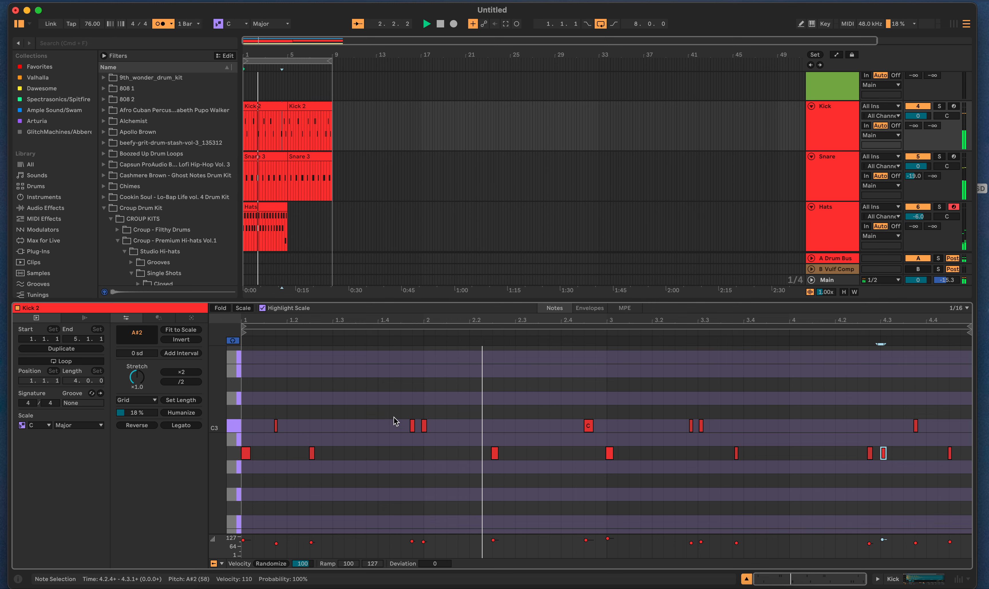
{"action": "left_click", "coordinate": [425, 426]}
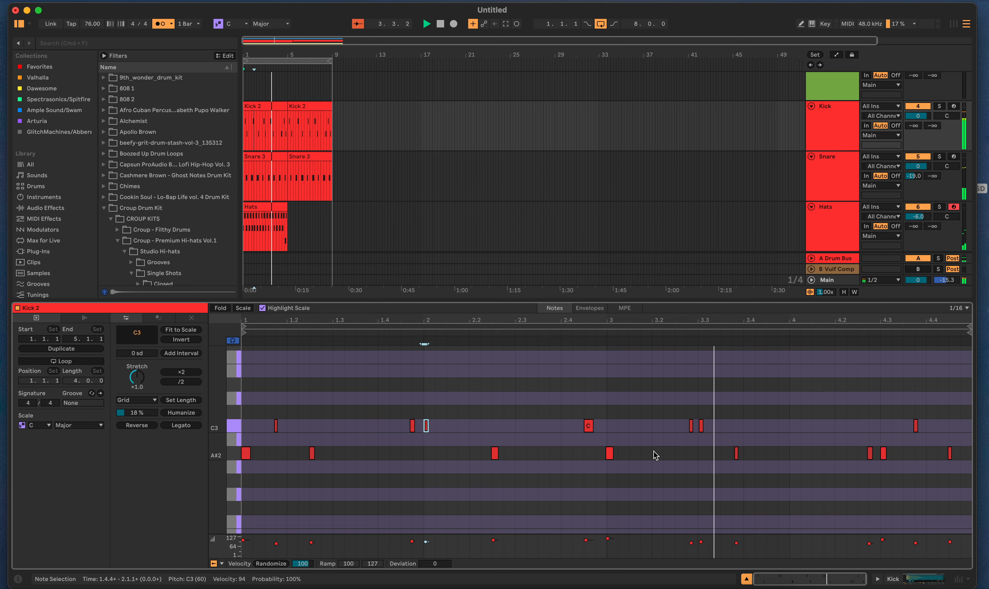
{"action": "left_click", "coordinate": [610, 453]}
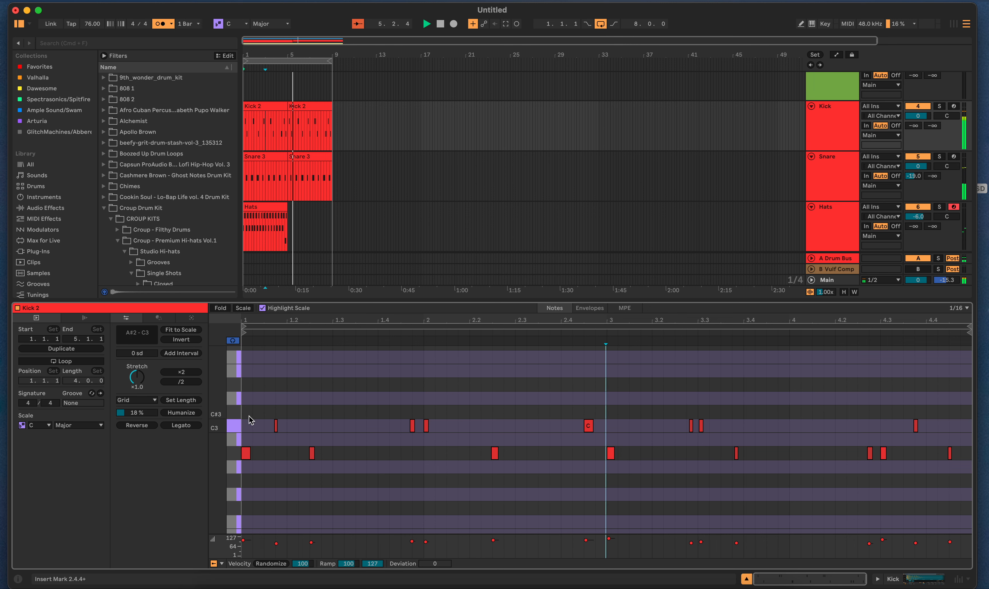
- Humanize all notes in both Kick 2 clips at 18% and stop playback
{"action": "left_click_drag", "start_coordinate": [249, 407], "coordinate": [971, 488]}
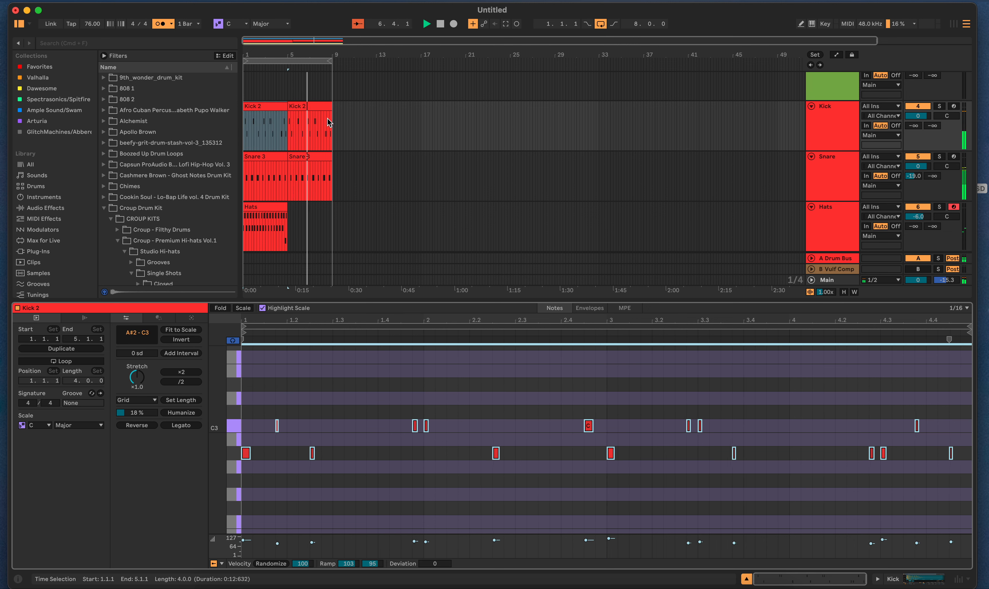
{"action": "left_click", "coordinate": [323, 109]}
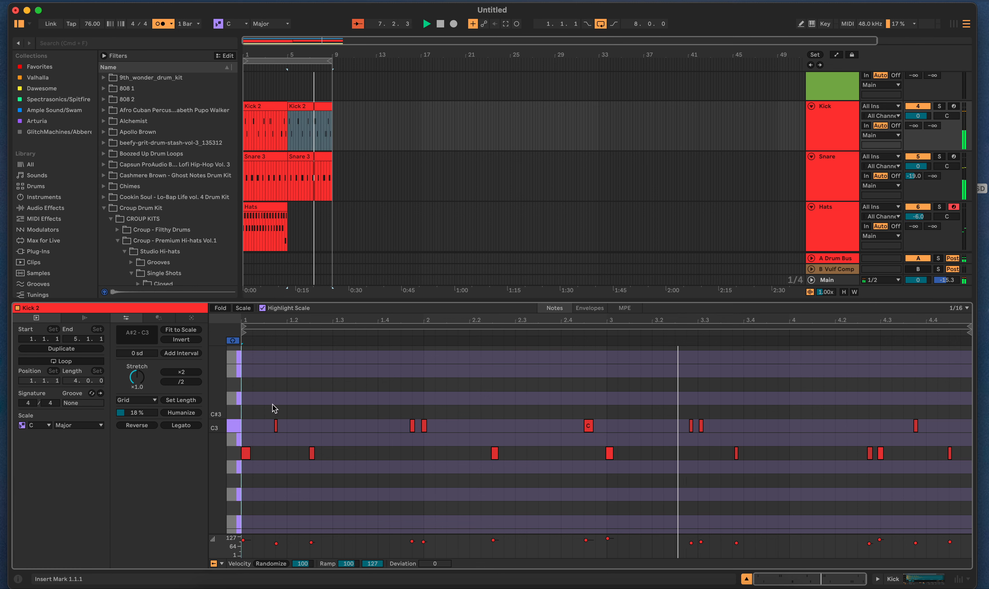
{"action": "left_click_drag", "start_coordinate": [250, 422], "coordinate": [970, 478]}
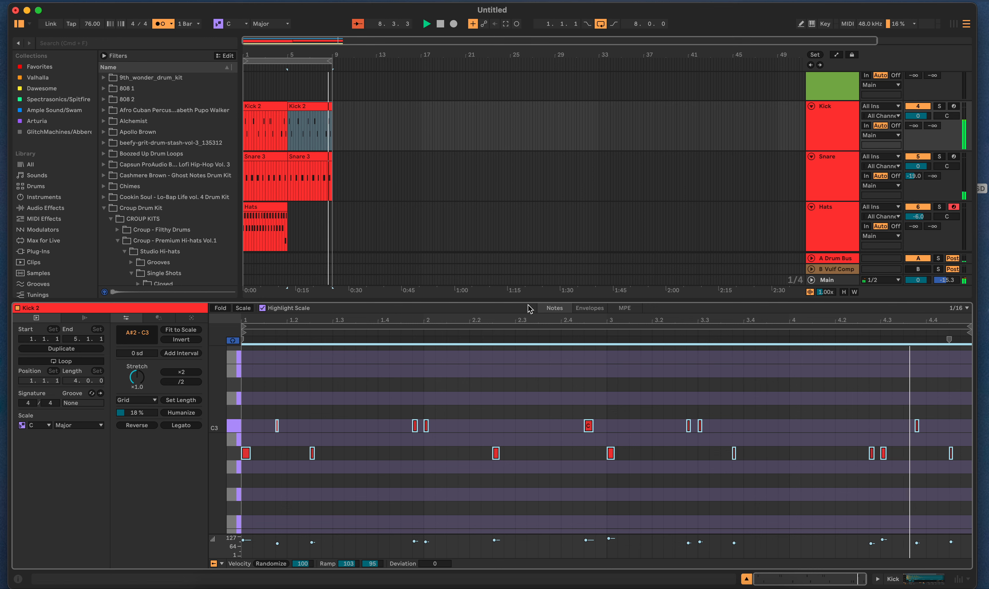
{"action": "left_click", "coordinate": [440, 24]}
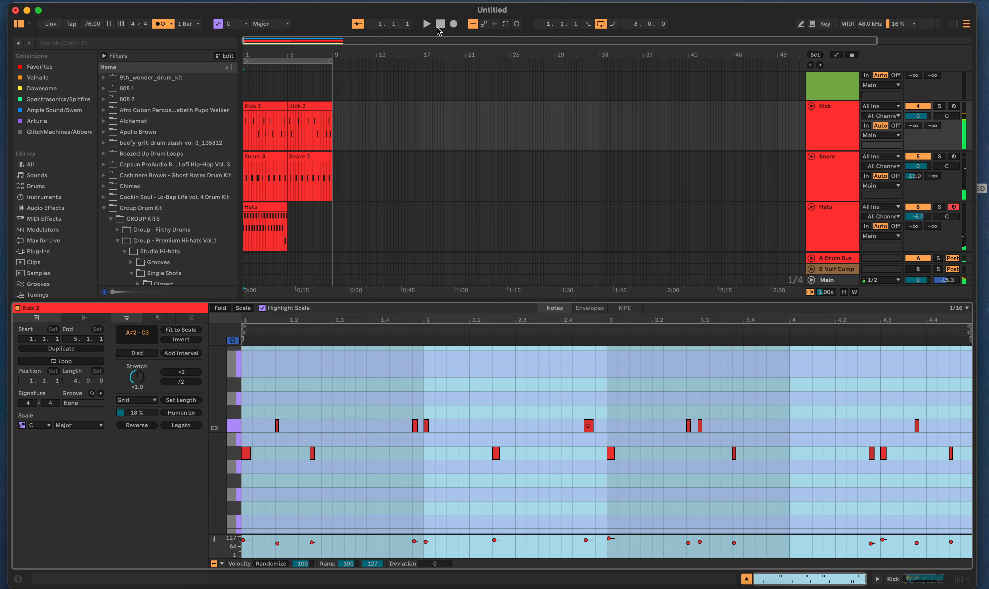
- In the first Snare 3 clip, move the early C3 snare note before 4.2 onto 4.2.1
{"action": "left_click", "coordinate": [271, 170]}
{"action": "left_click", "coordinate": [234, 440]}
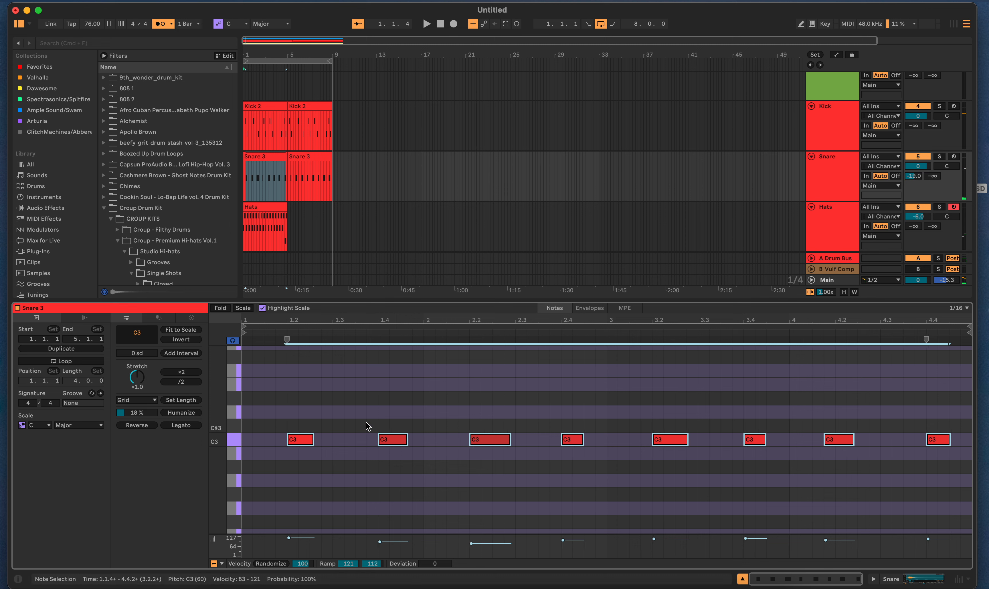
{"action": "left_click", "coordinate": [835, 460]}
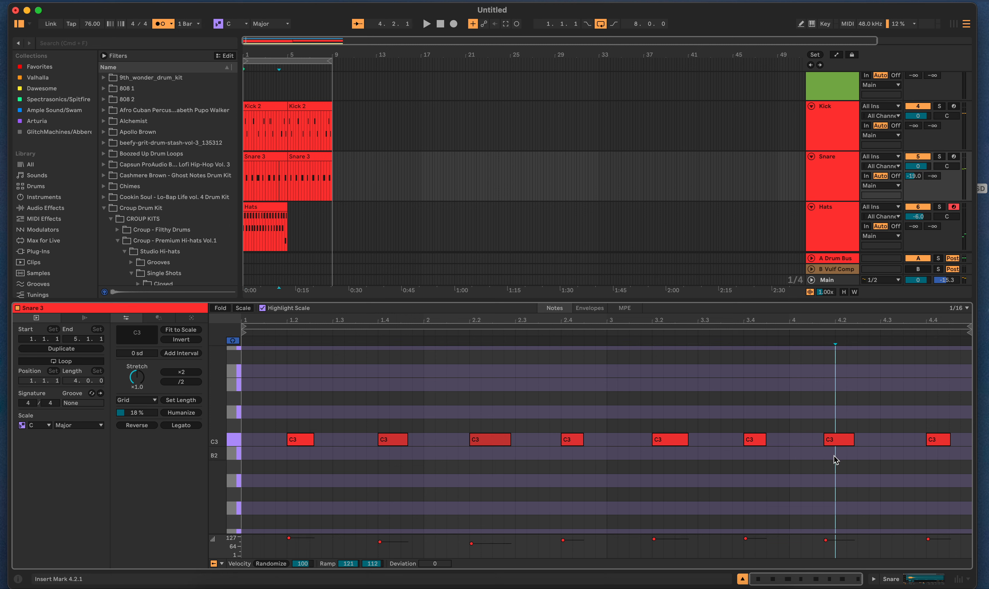
{"action": "left_click_drag", "start_coordinate": [830, 444], "coordinate": [844, 448]}
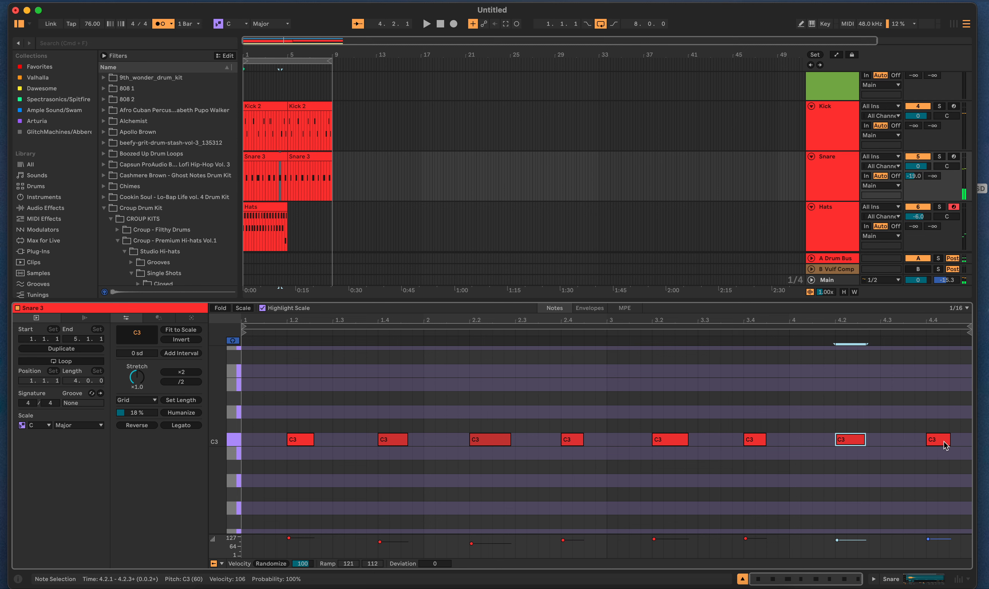
{"action": "scroll", "coordinate": [836, 460], "scroll_direction": "down", "scroll_amount": 3}
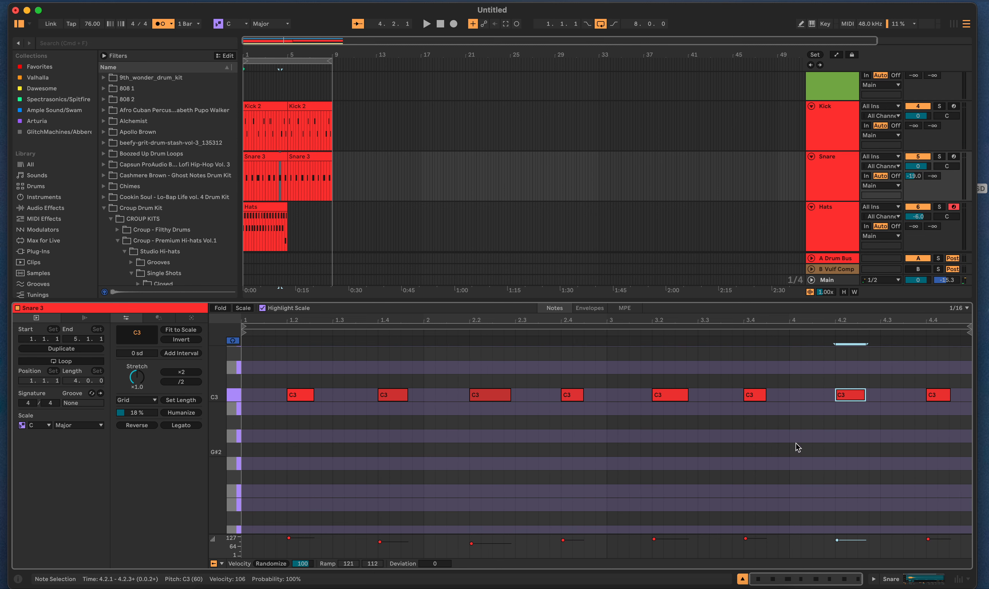
- In the second Snare 3 clip, move the early C3 note before 4.2 onto the 4.2 grid line
{"action": "left_click", "coordinate": [289, 169]}
{"action": "left_click", "coordinate": [233, 440]}
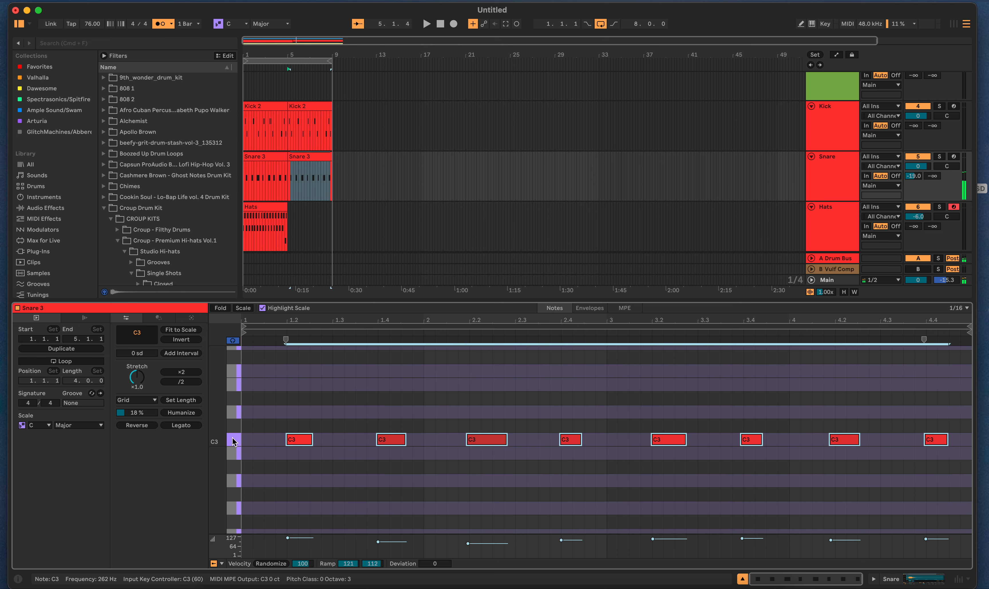
{"action": "left_click", "coordinate": [829, 486]}
{"action": "left_click_drag", "start_coordinate": [825, 440], "coordinate": [838, 443]}
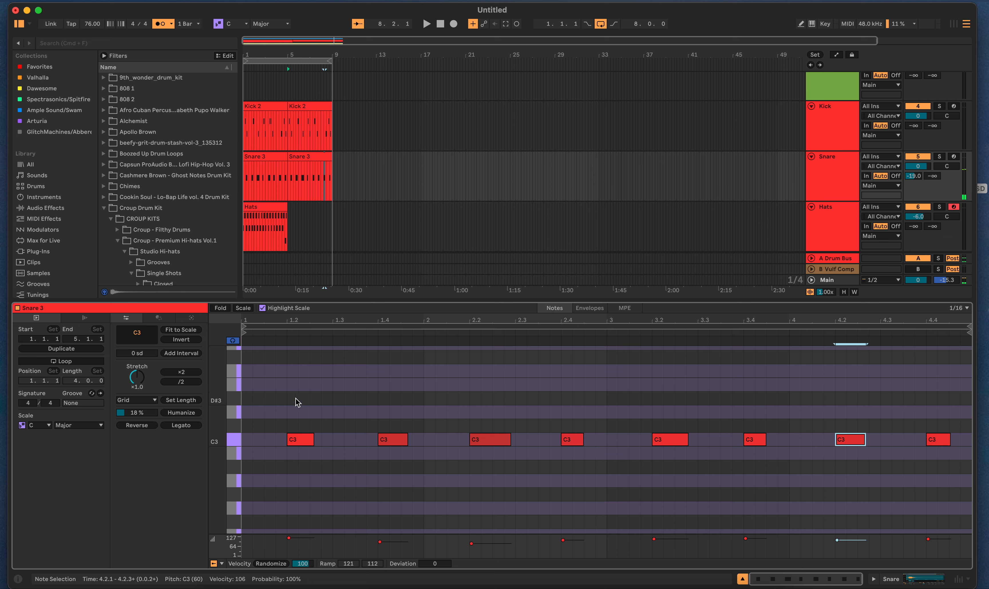
- Humanize all C3 notes in the second and first Snare 3 clips with an amount of 18%
{"action": "key", "text": "super+a"}
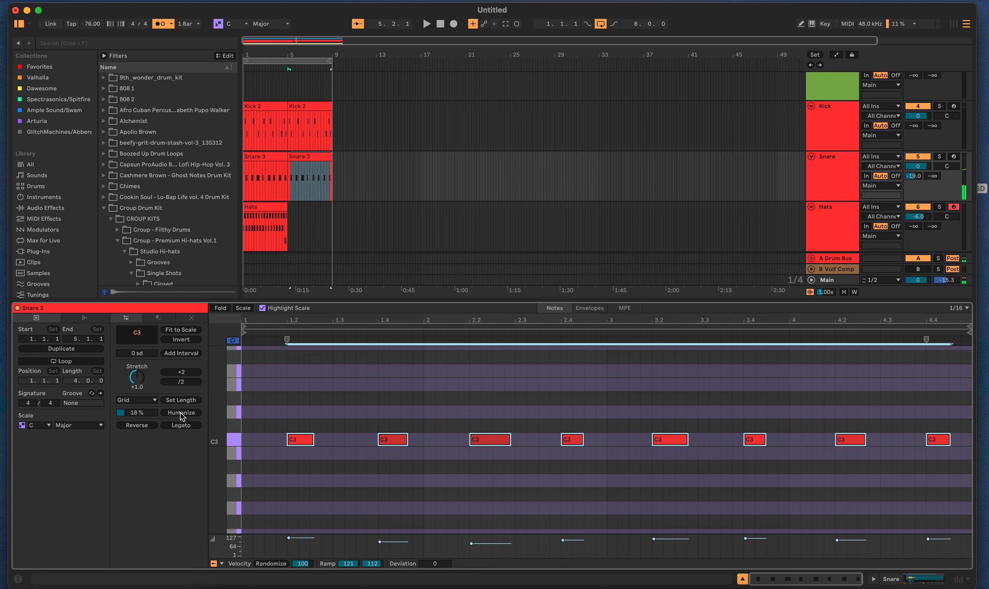
{"action": "left_click", "coordinate": [181, 415]}
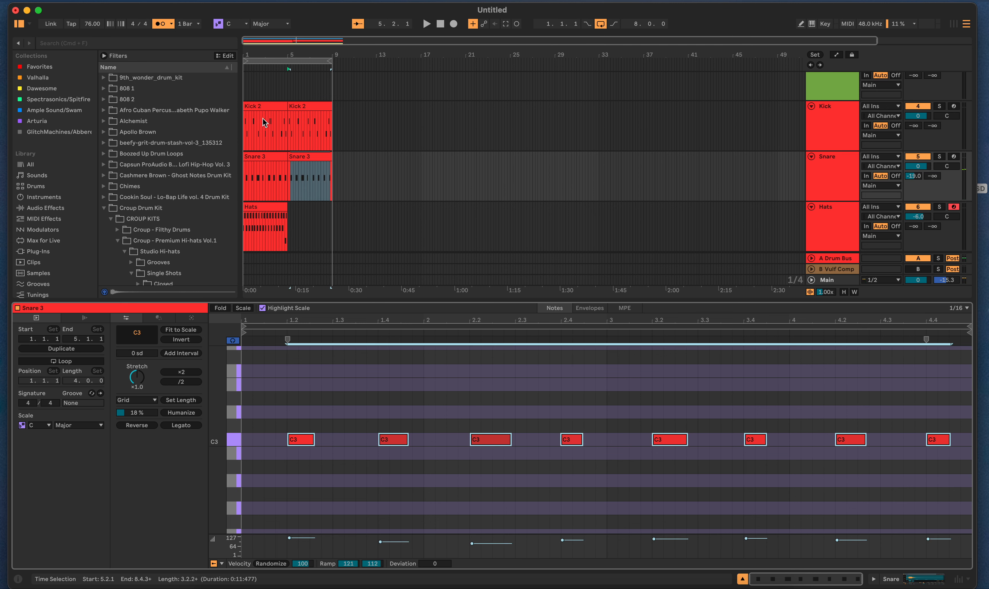
{"action": "left_click", "coordinate": [266, 160]}
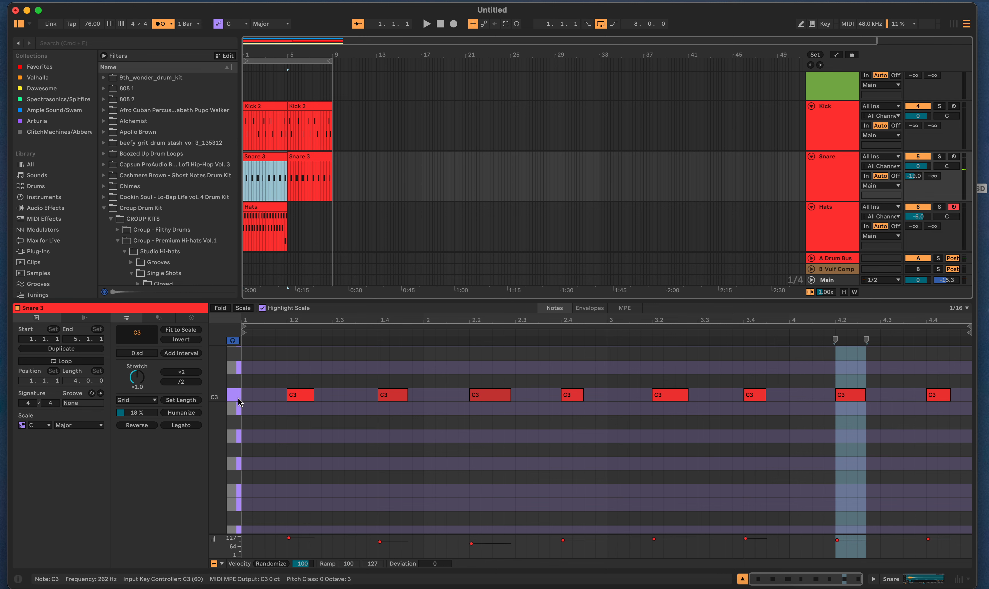
{"action": "key", "text": "super+a"}
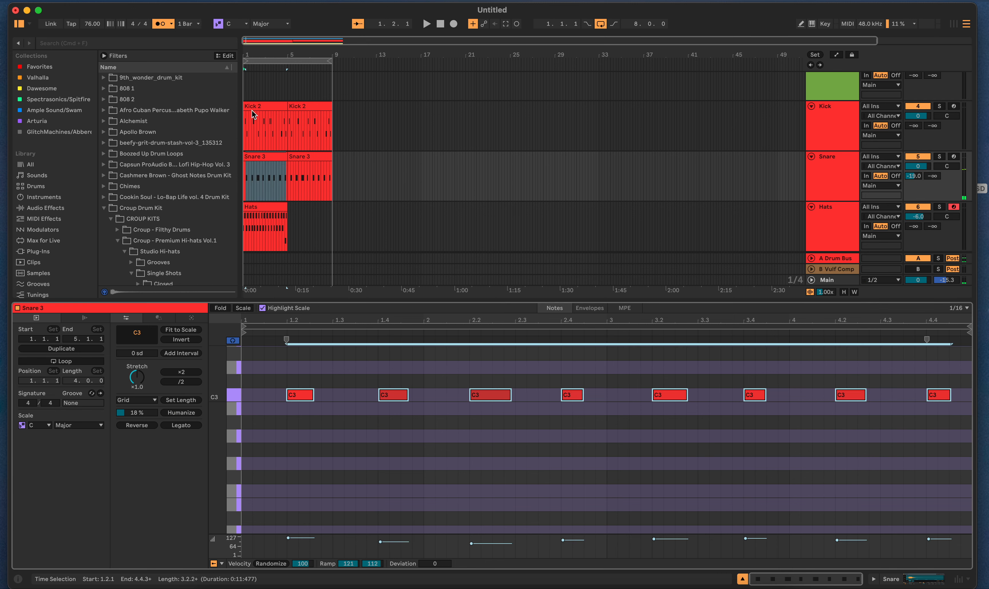
- Open the first Kick 2 clip and play the arrangement from the start to hear the humanized drums, stopping after bar 3
{"action": "left_click", "coordinate": [276, 107]}
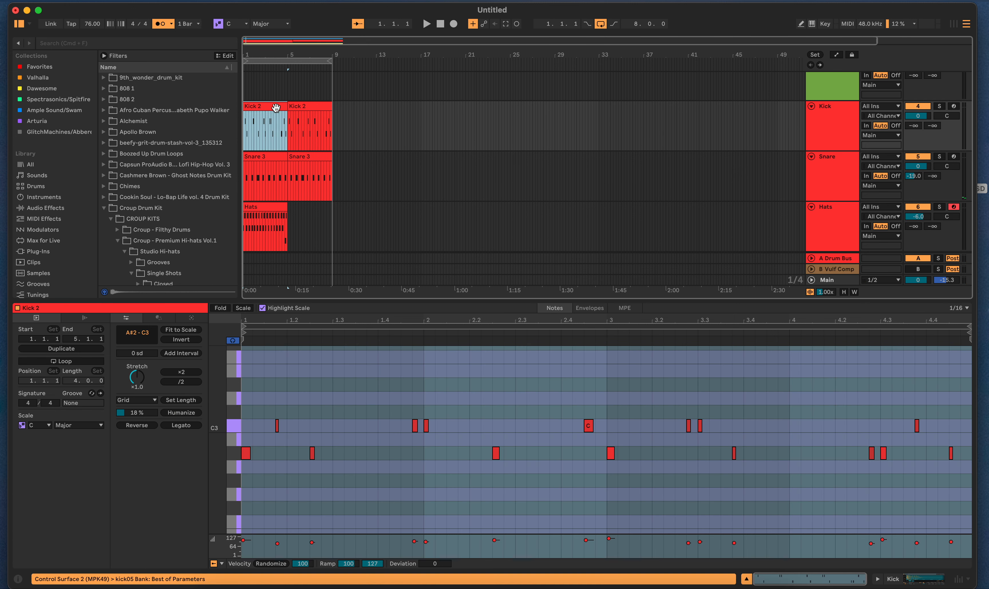
{"action": "left_click", "coordinate": [244, 400]}
{"action": "key", "text": "space"}
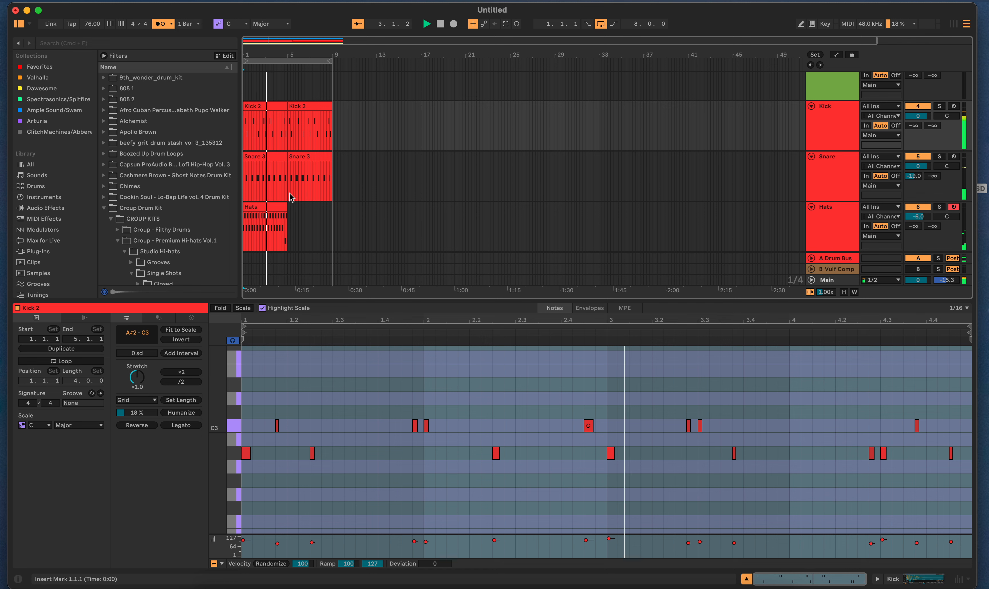
{"action": "left_click", "coordinate": [441, 24]}
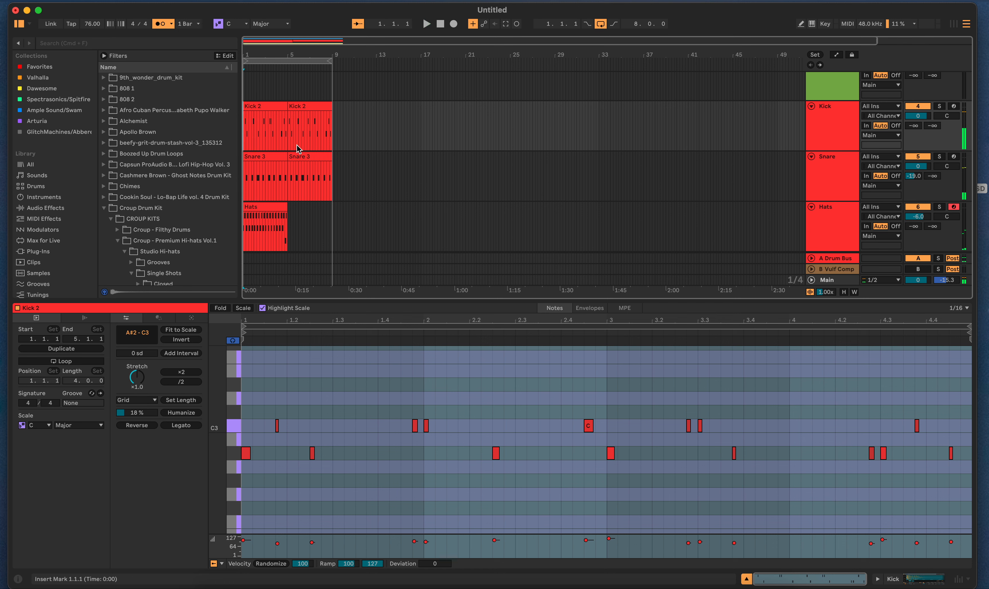
- Show the Snare track's sampler, collapse the hi-hat sample folders and expand the Croup - Premium Snares Vol.1 folder
{"action": "left_click", "coordinate": [270, 158]}
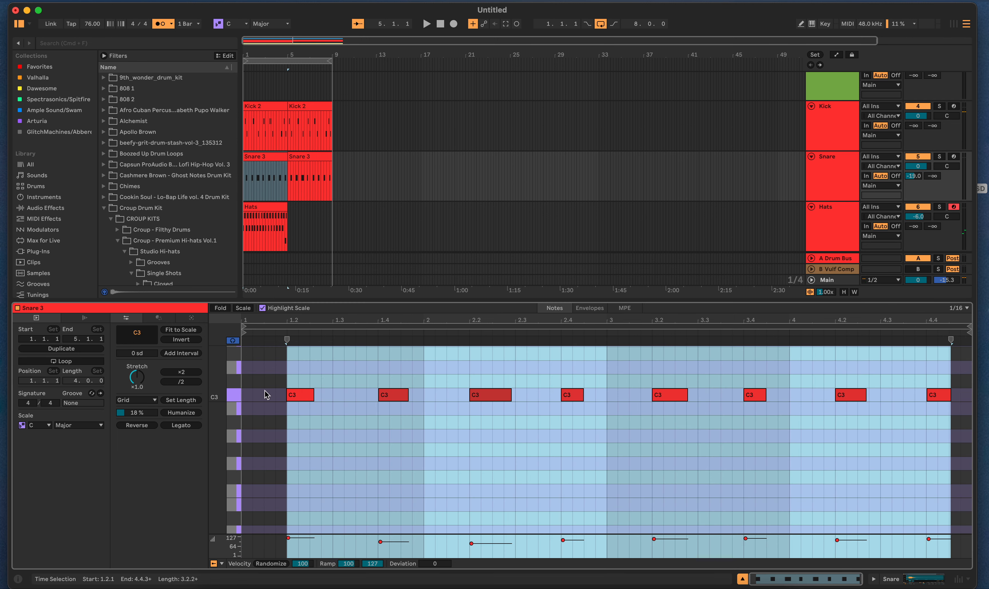
{"action": "key", "text": "shift+Tab"}
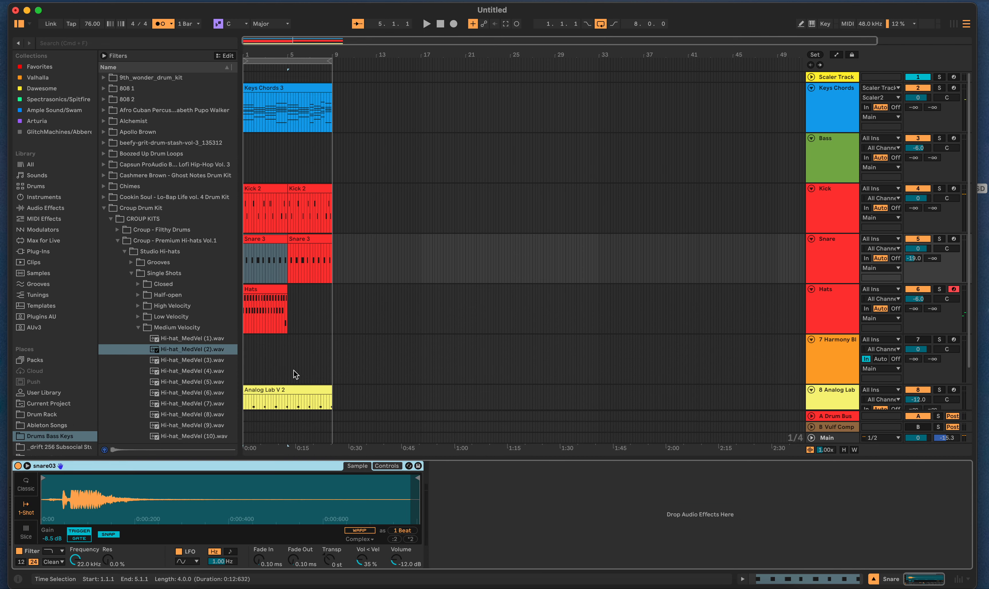
{"action": "left_click", "coordinate": [139, 329]}
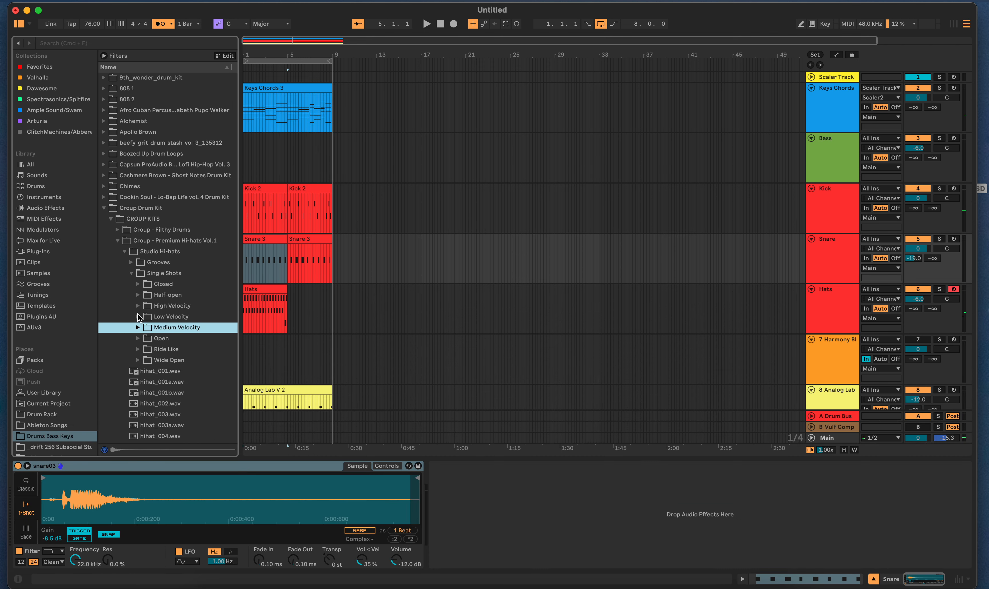
{"action": "left_click", "coordinate": [132, 274]}
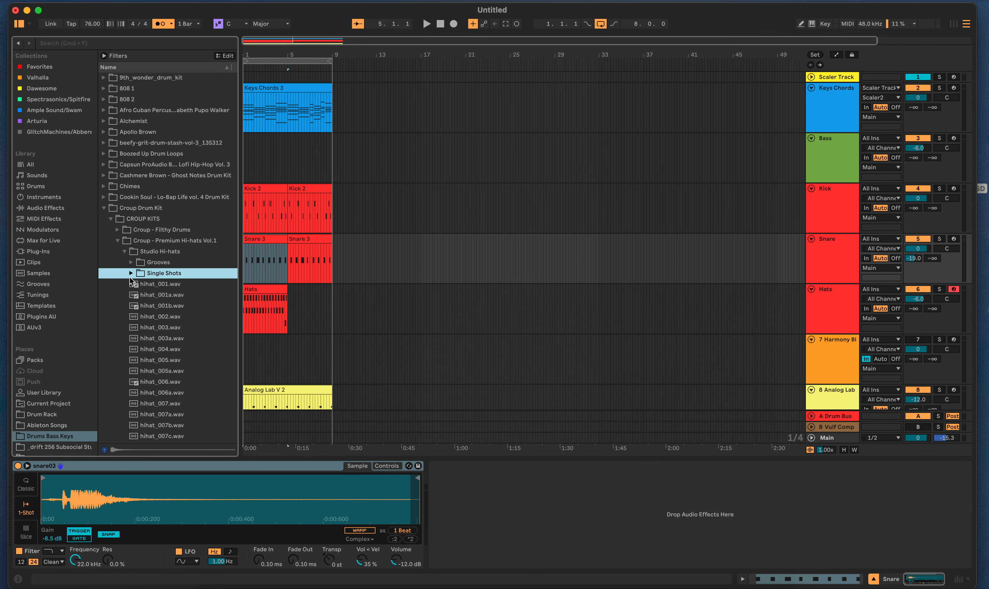
{"action": "left_click", "coordinate": [125, 252]}
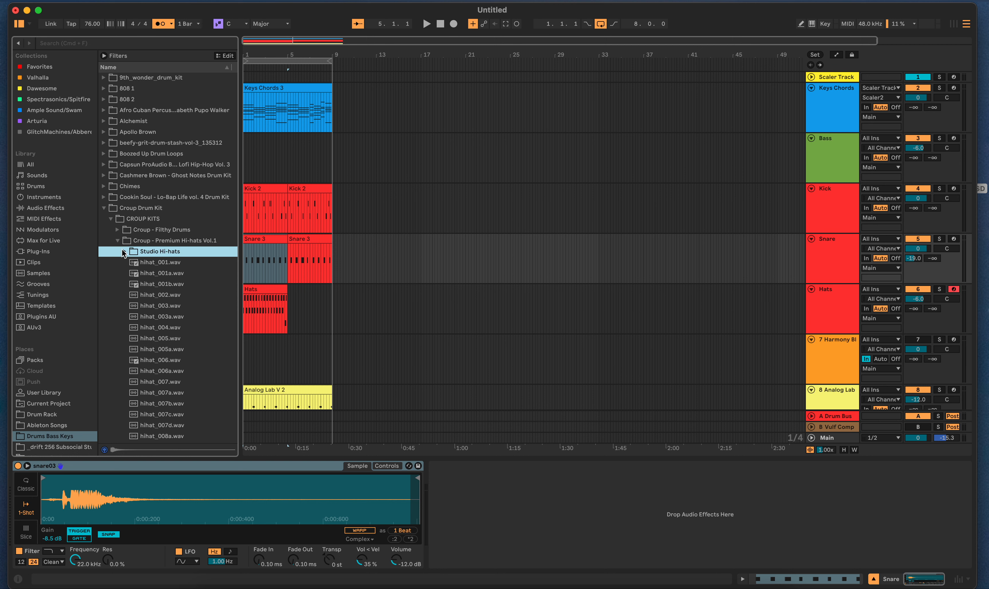
{"action": "left_click", "coordinate": [116, 241]}
{"action": "left_click", "coordinate": [119, 263]}
- Audition the snare samples between snare04.wav and snare12.wav, finishing on snare09.wav
{"action": "left_click", "coordinate": [146, 320]}
{"action": "left_click", "coordinate": [160, 360]}
{"action": "left_click", "coordinate": [161, 330]}
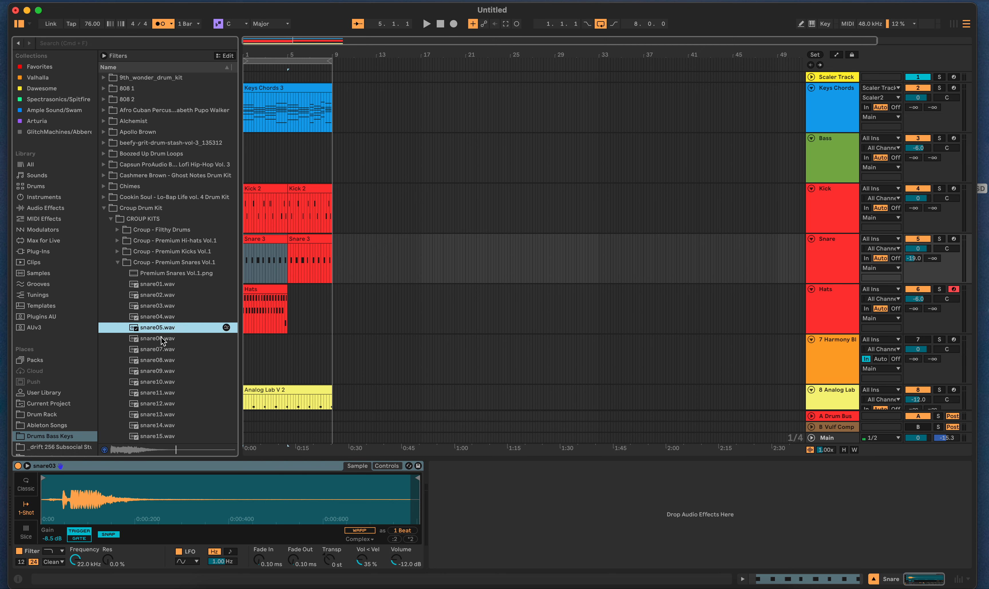
{"action": "left_click", "coordinate": [161, 342]}
{"action": "left_click", "coordinate": [162, 351]}
{"action": "left_click", "coordinate": [160, 371]}
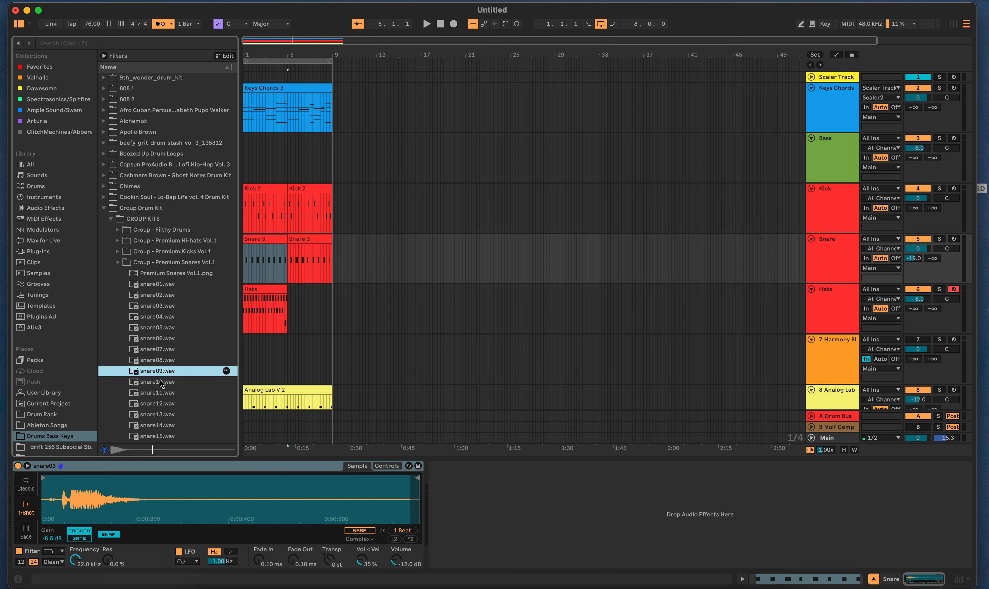
{"action": "left_click", "coordinate": [159, 382]}
{"action": "left_click", "coordinate": [161, 402]}
{"action": "left_click", "coordinate": [161, 382]}
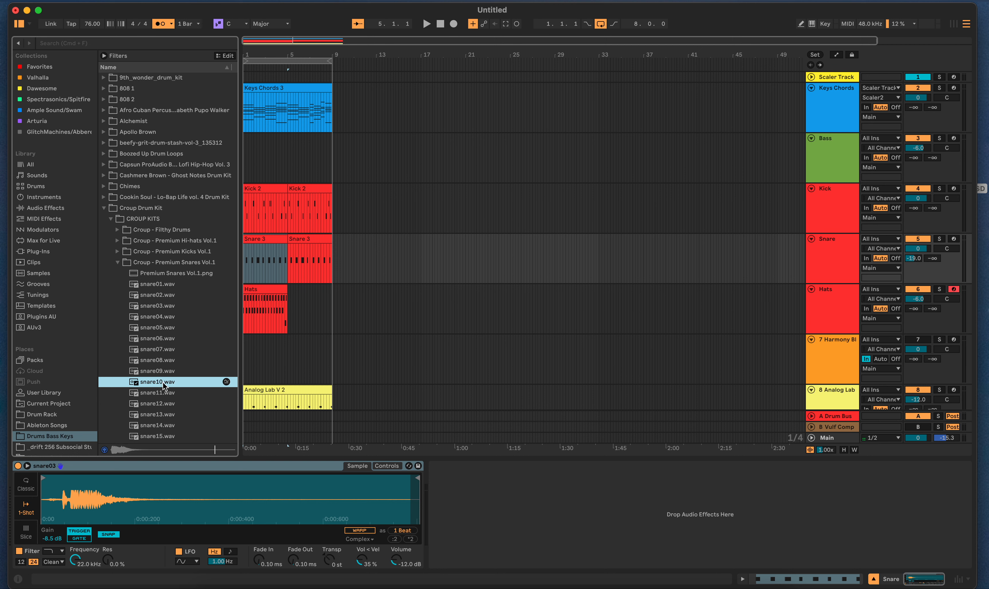
{"action": "left_click", "coordinate": [164, 372]}
- Replace the Snare track's sample with snare09.wav and lower its gain to -7.8 dB while the arrangement plays
{"action": "left_click_drag", "start_coordinate": [156, 505], "coordinate": [157, 506]}
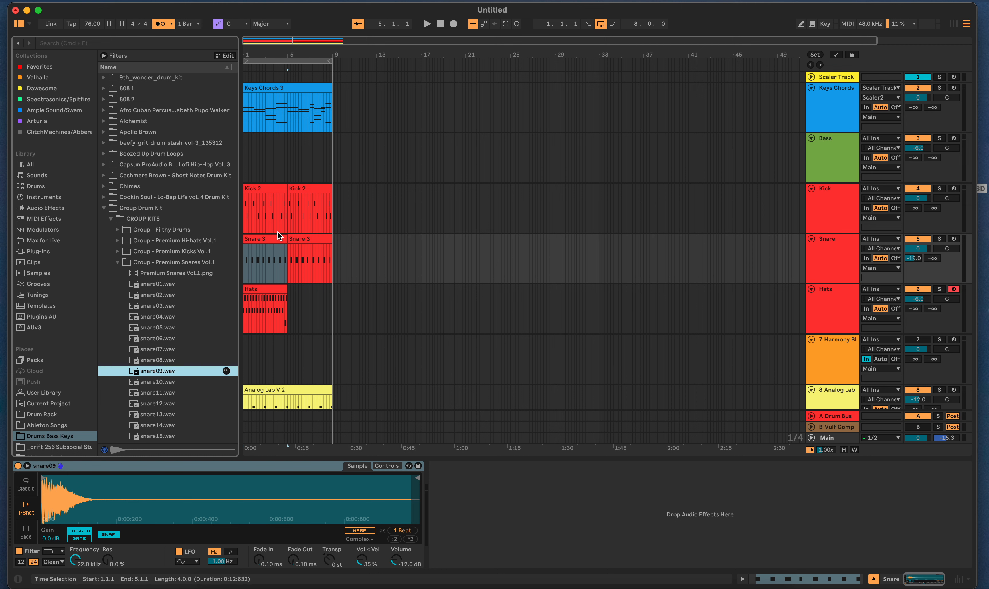
{"action": "key", "text": "space"}
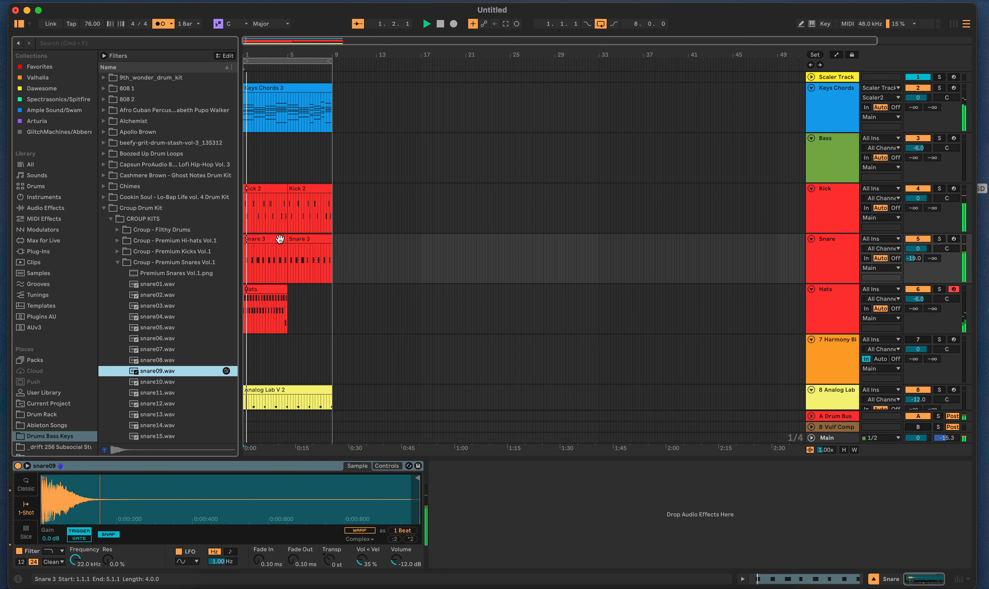
{"action": "mouse_move", "coordinate": [47, 539]}
{"action": "left_mouse_down"}
{"action": "mouse_move", "coordinate": [47, 551]}
{"action": "mouse_move", "coordinate": [48, 542]}
{"action": "left_mouse_up"}
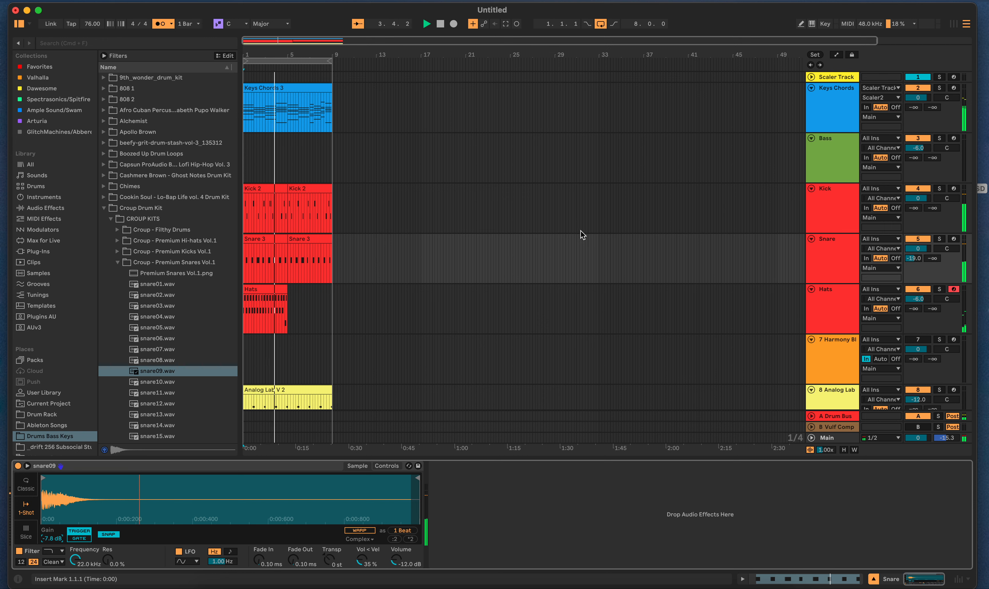
- Duplicate the Hats clip so it also covers bars 5 to 8, and disarm the Hats track
{"action": "left_click", "coordinate": [269, 287]}
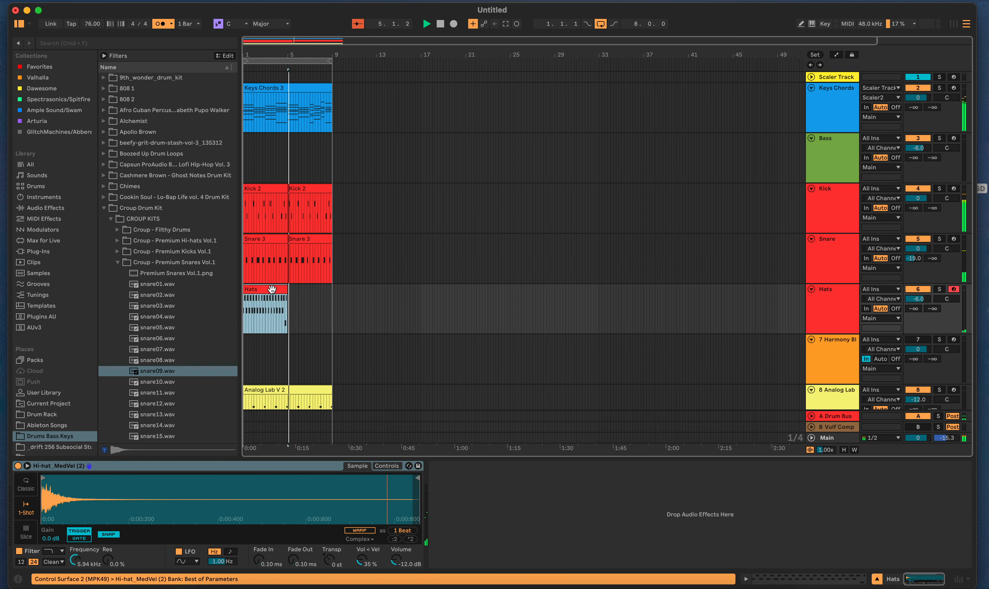
{"action": "key", "text": "super+d"}
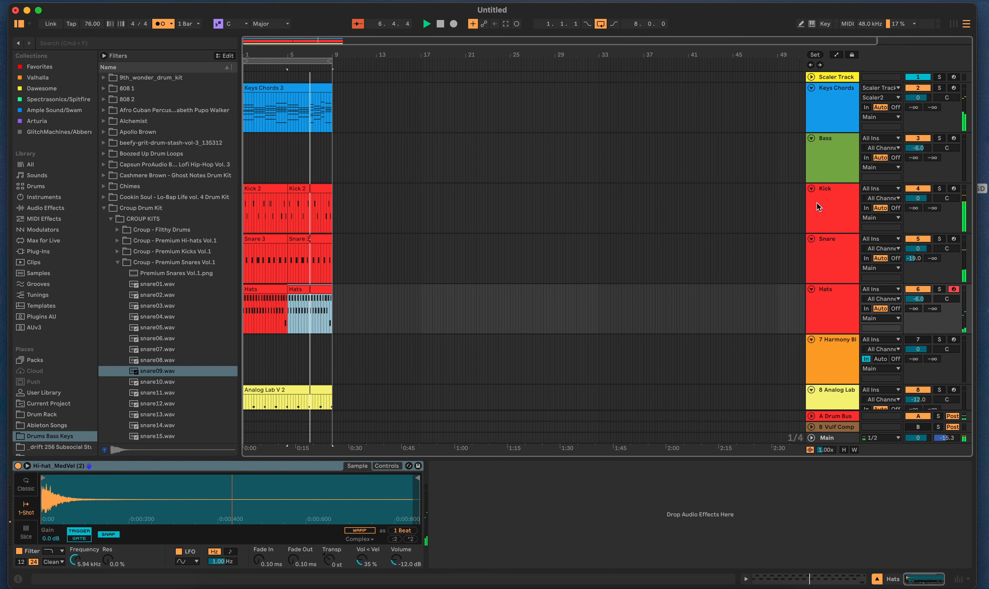
{"action": "left_click", "coordinate": [954, 290]}
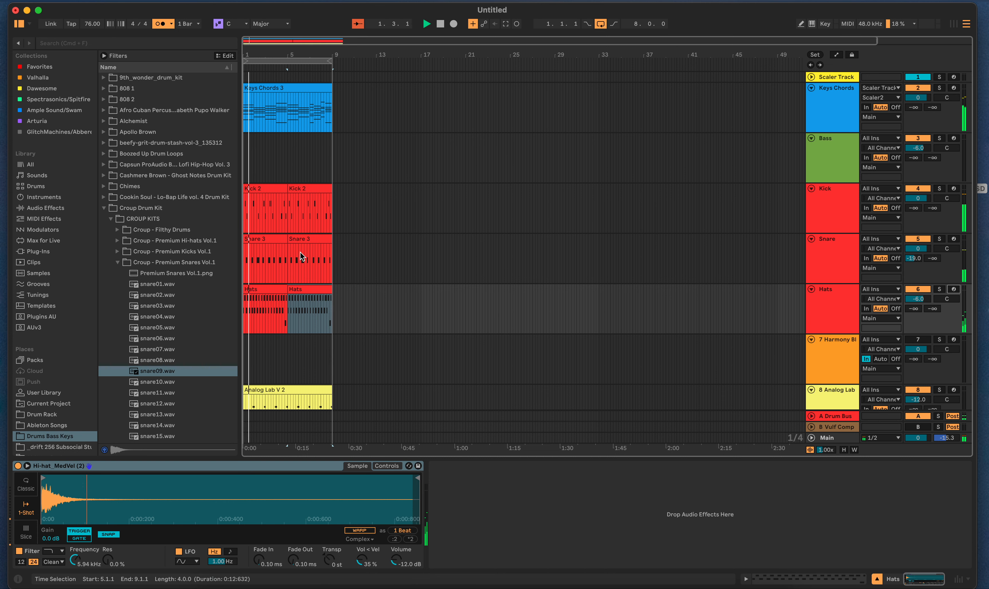
- Fold the track 7 Harmony lane and arm the Bass track for recording
{"action": "left_click", "coordinate": [812, 340]}
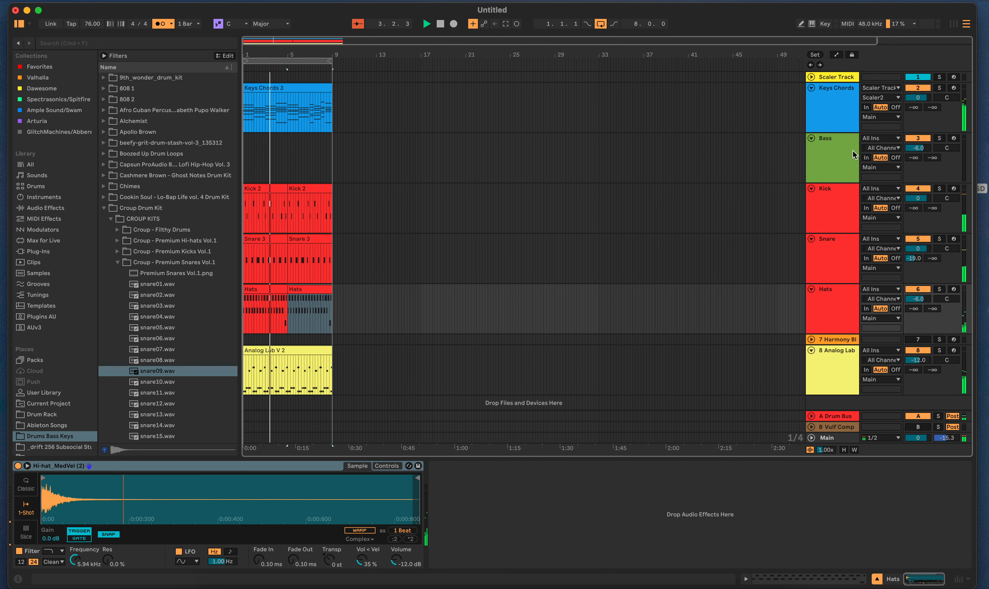
{"action": "left_click", "coordinate": [955, 142]}
{"action": "left_click", "coordinate": [954, 138]}
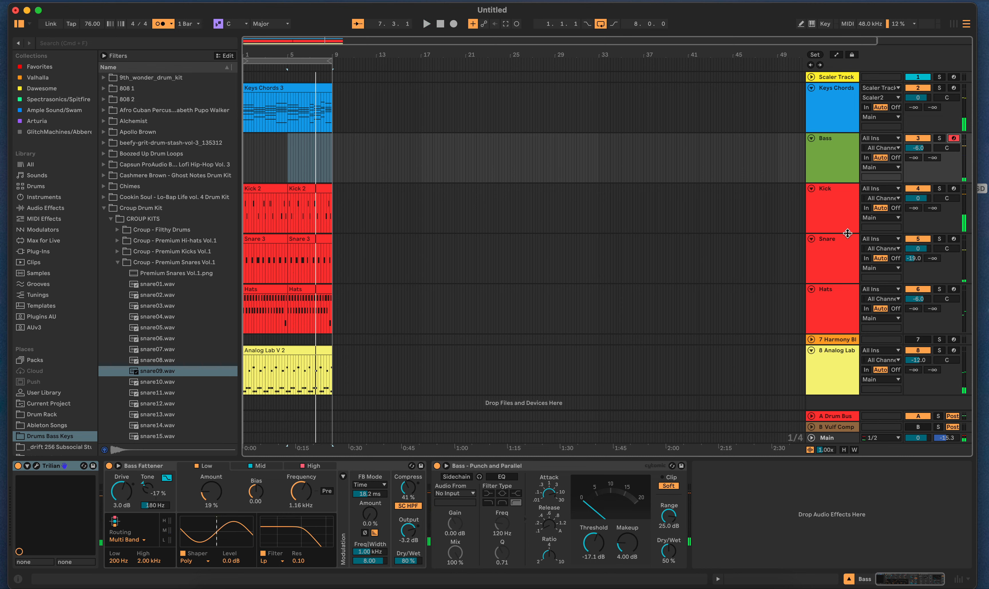
- Open Scaler2 on the Scaler Track to check the scale's notes on its keyboard, and close its window
{"action": "left_click", "coordinate": [489, 74]}
{"action": "left_click", "coordinate": [36, 466]}
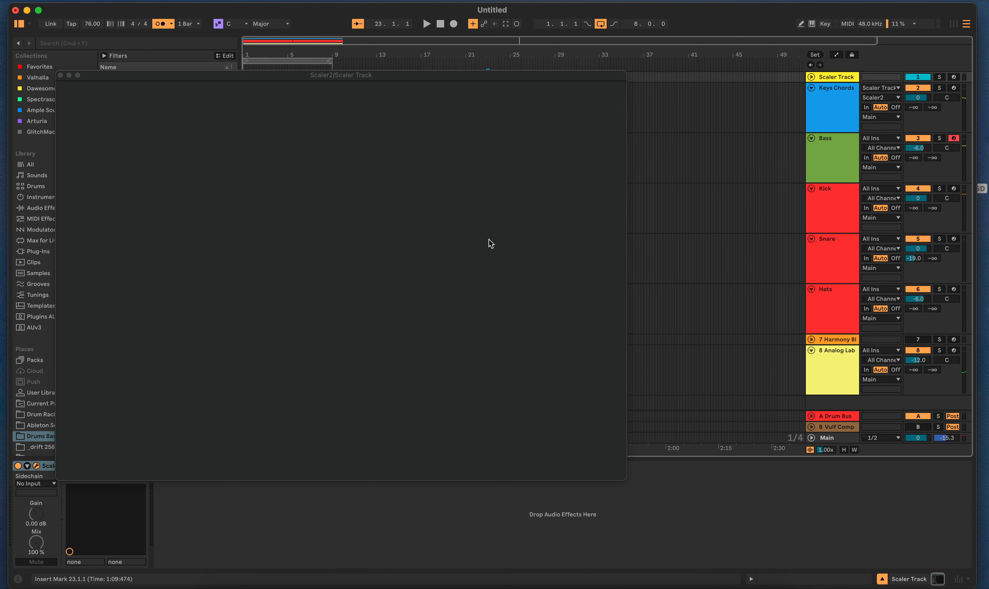
{"action": "left_click", "coordinate": [172, 166]}
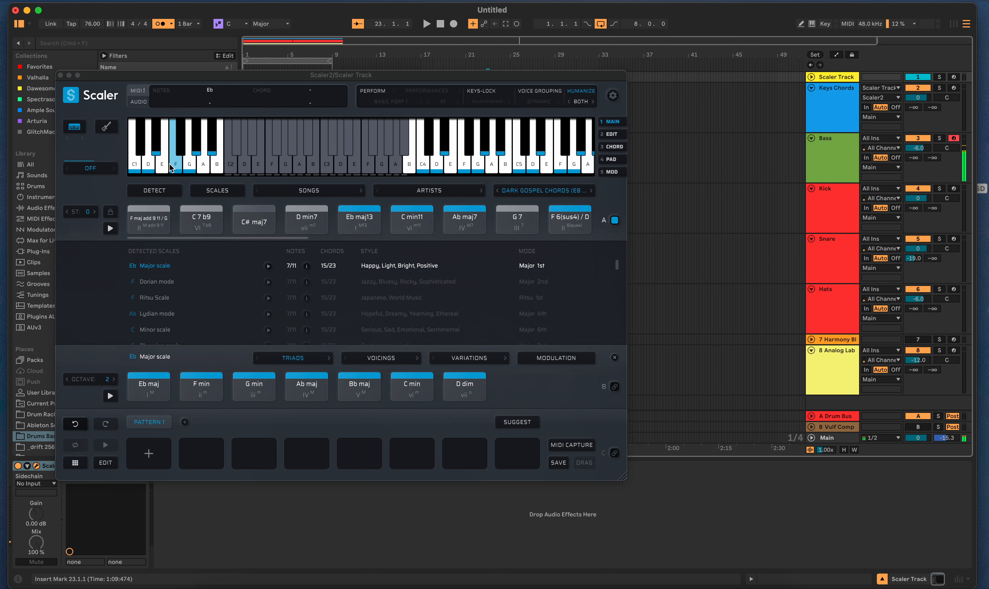
{"action": "left_click", "coordinate": [60, 75]}
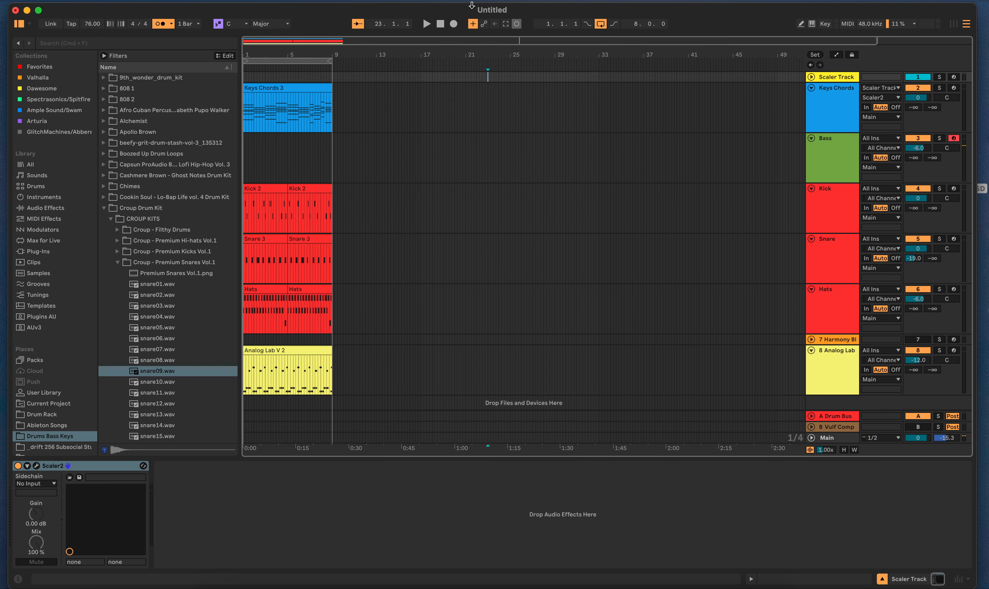
- Play the arrangement from the start, stop it, and open the Keys Chords 3 clip to examine its lowest notes
{"action": "left_click", "coordinate": [427, 26]}
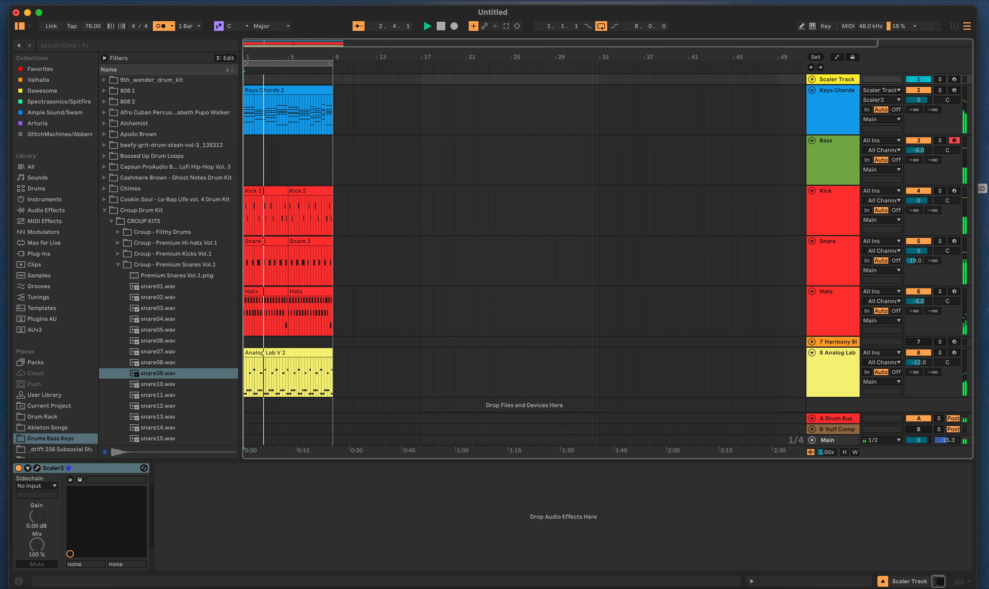
{"action": "left_click", "coordinate": [441, 26]}
{"action": "double_click", "coordinate": [315, 93]}
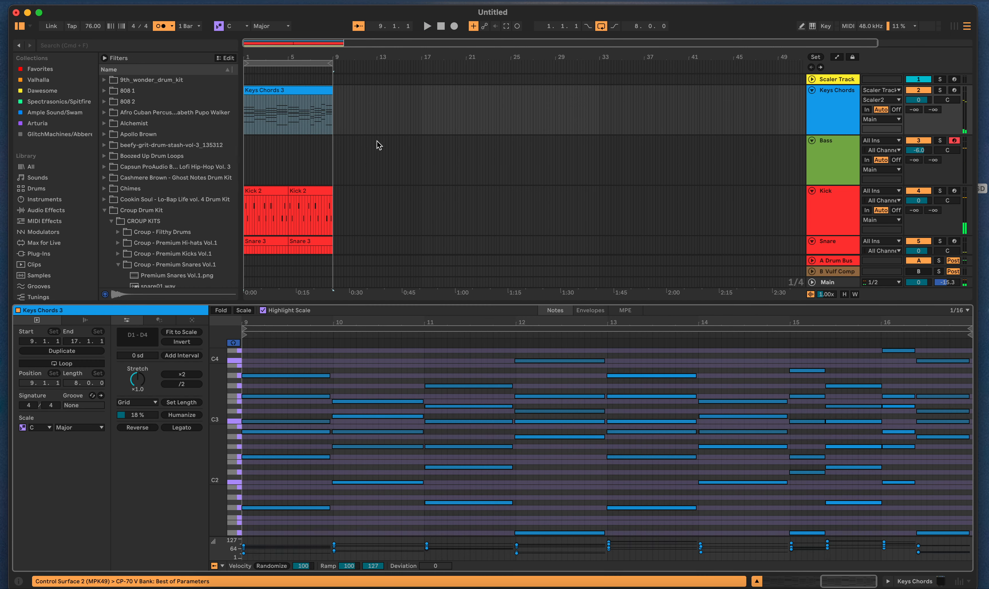
{"action": "scroll", "coordinate": [415, 459], "scroll_direction": "down", "scroll_amount": 3}
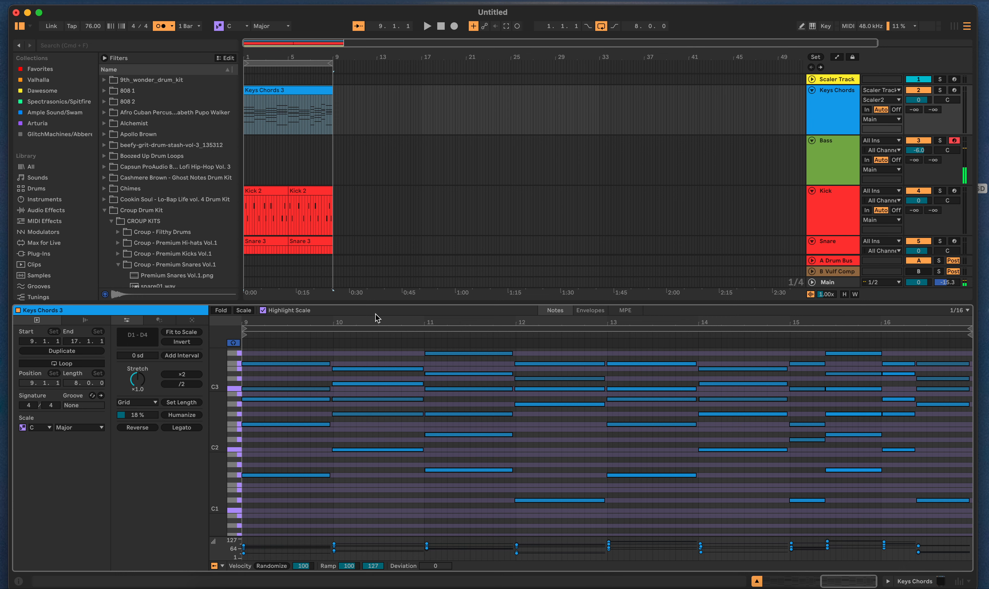
- Try recording a bass part on the Bass track from bar 1, and discard both takes
{"action": "left_click", "coordinate": [453, 28]}
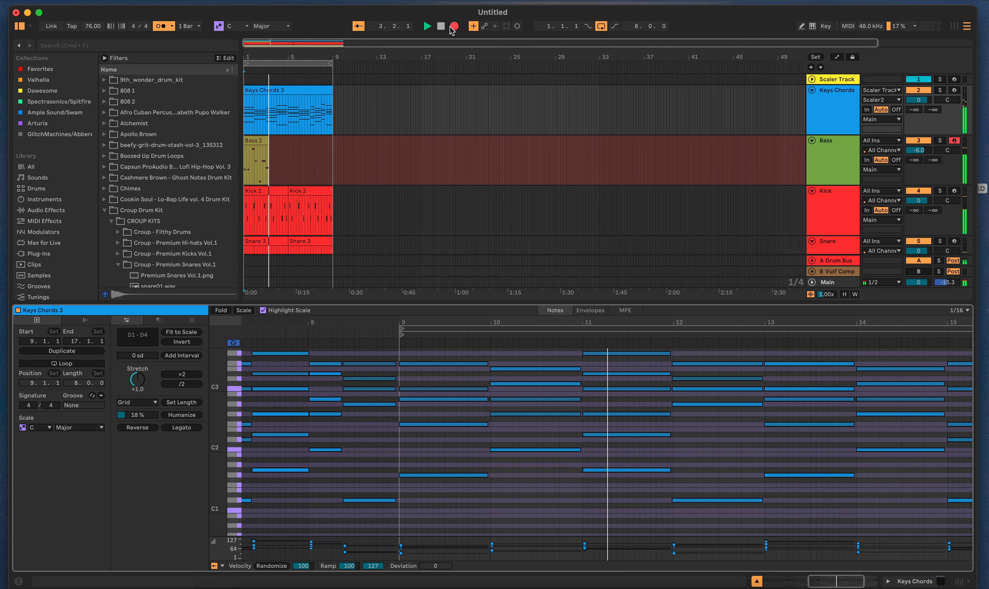
{"action": "key", "text": "space"}
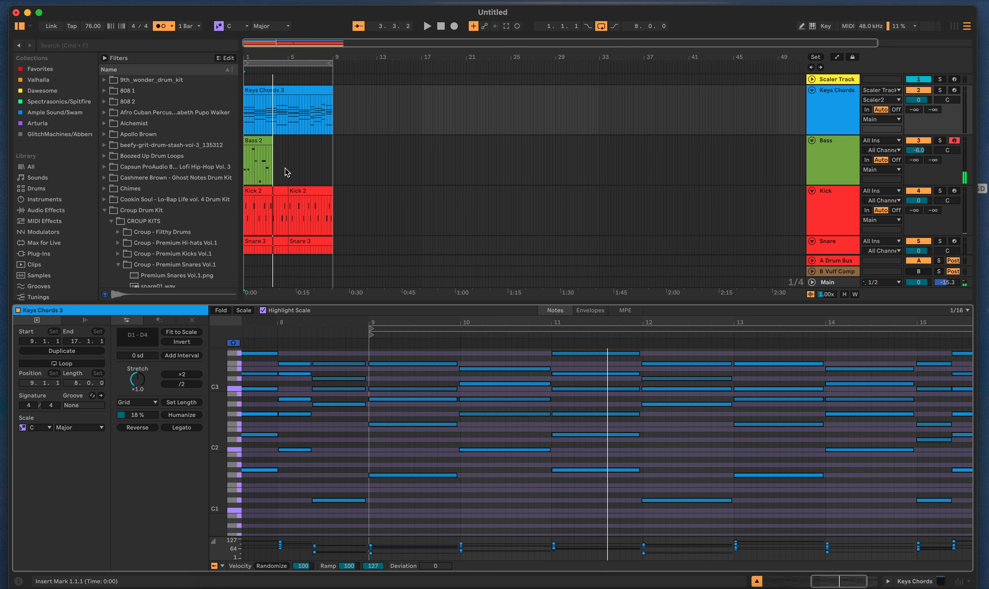
{"action": "left_click", "coordinate": [263, 140]}
{"action": "key", "text": "Delete"}
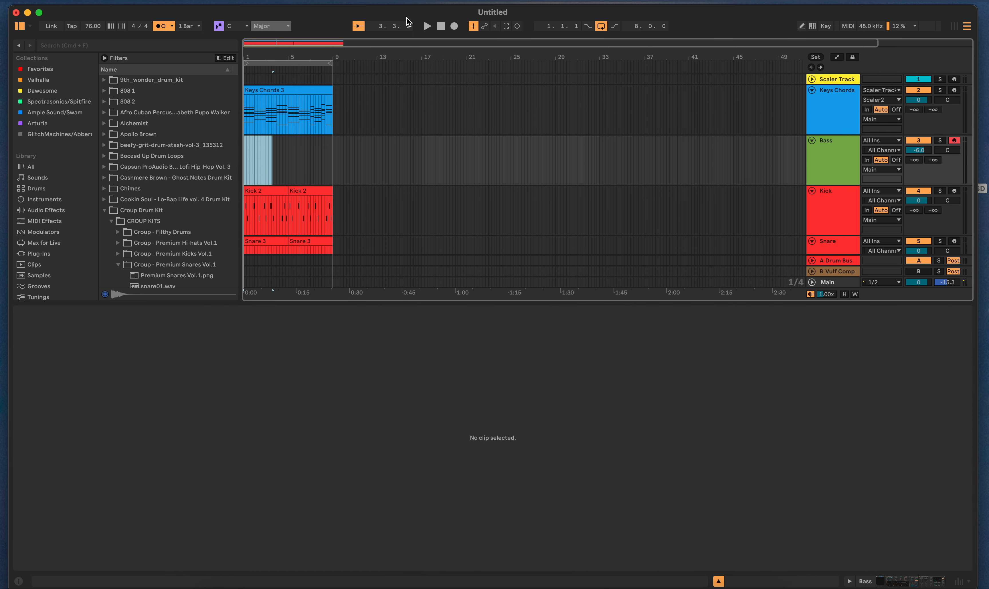
{"action": "key", "text": "F9"}
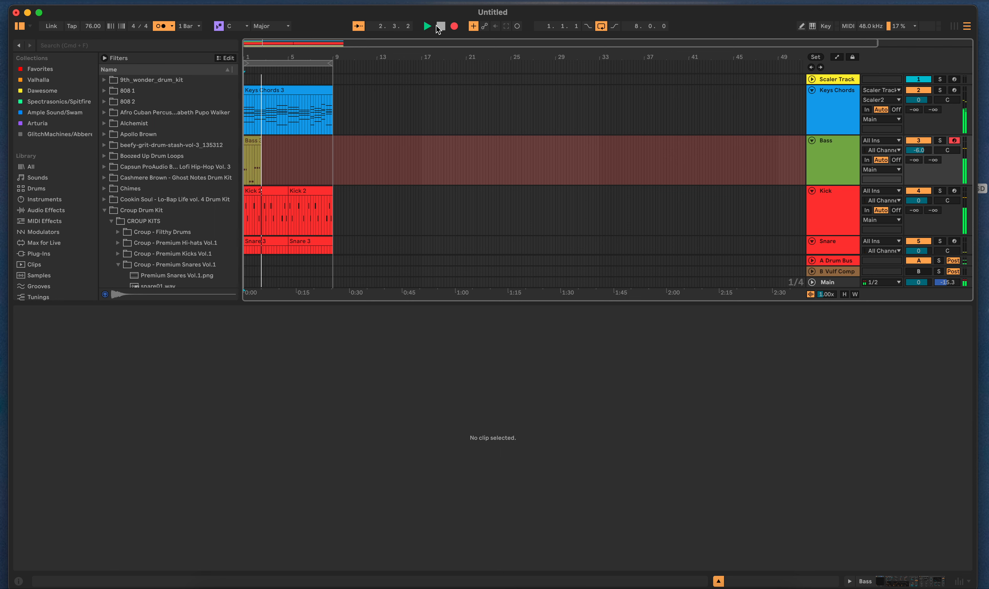
{"action": "left_click", "coordinate": [440, 26]}
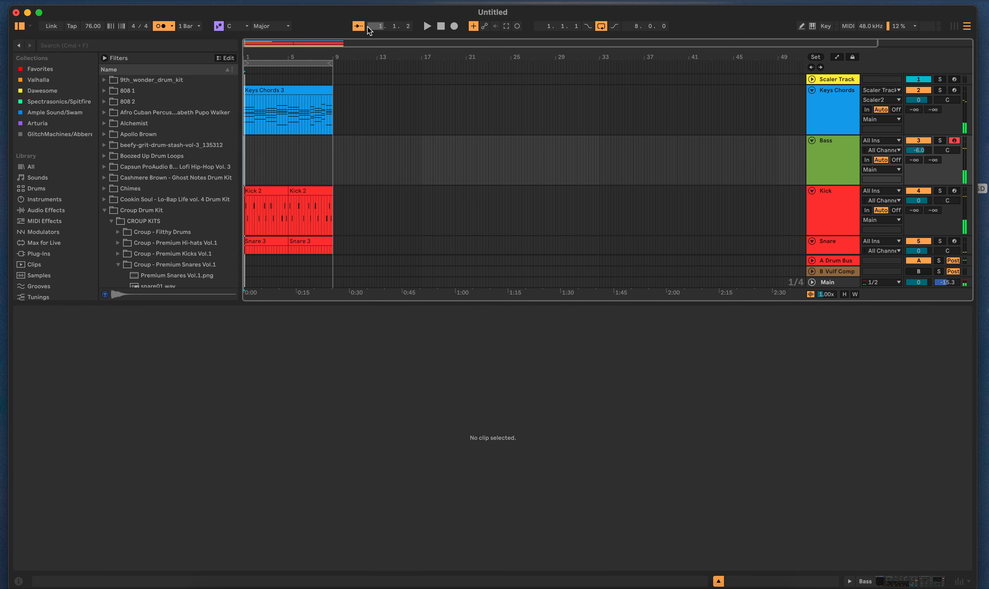
{"action": "key", "text": "super+z"}
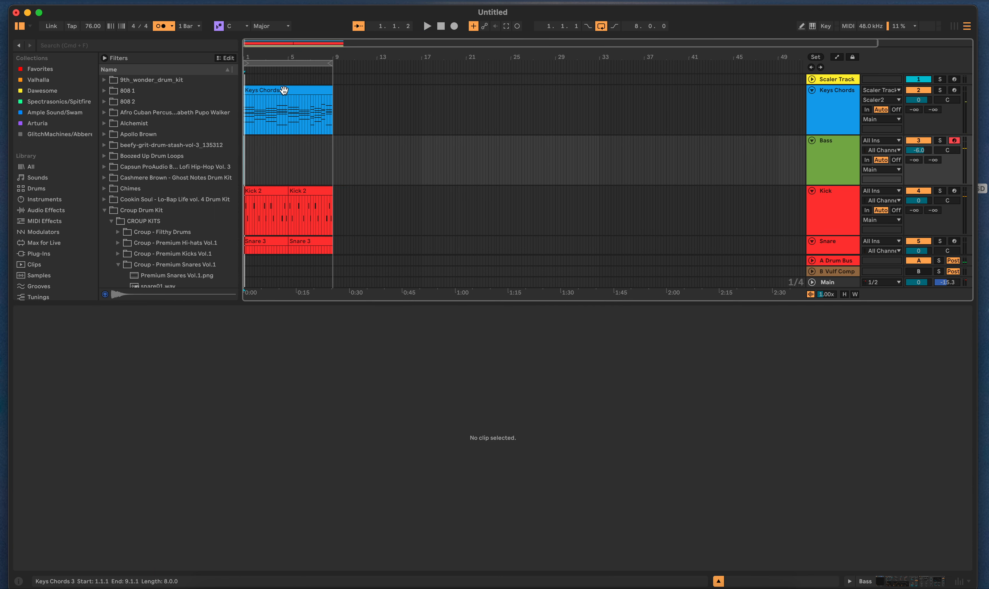
- Copy the Keys Chords 3 clip onto the Bass track at bar 1 and delete its notes from D2 up to G3
{"action": "left_click_drag", "start_coordinate": [286, 89], "coordinate": [288, 162]}
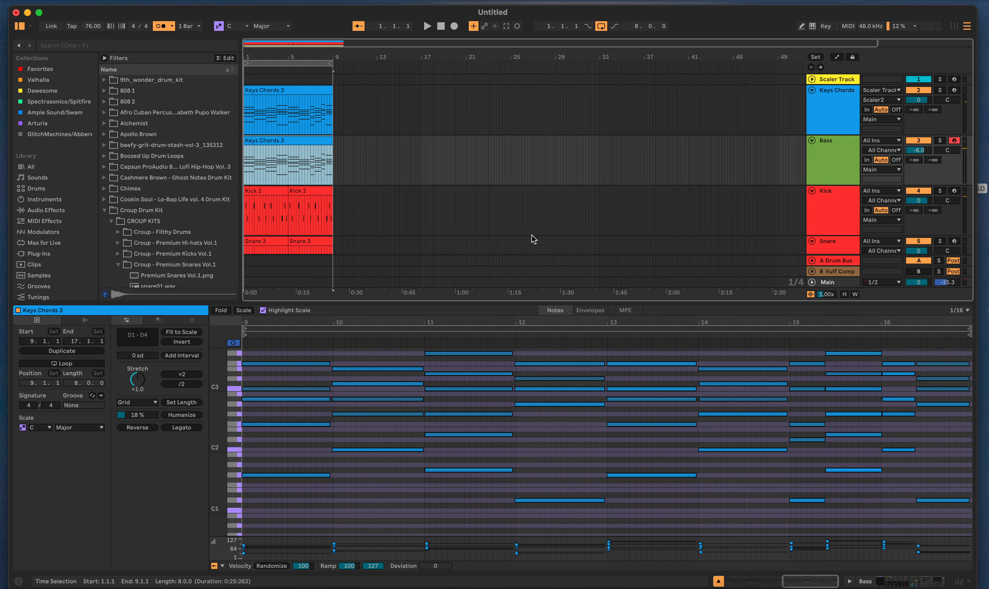
{"action": "left_click_drag", "start_coordinate": [268, 355], "coordinate": [948, 430]}
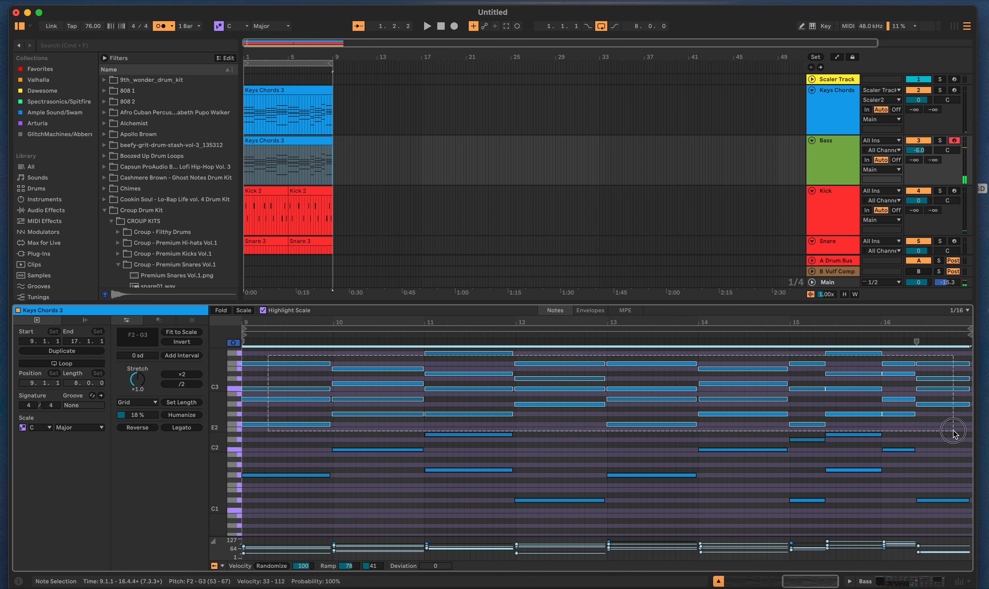
{"action": "key", "text": "Delete"}
{"action": "left_click_drag", "start_coordinate": [479, 399], "coordinate": [866, 441]}
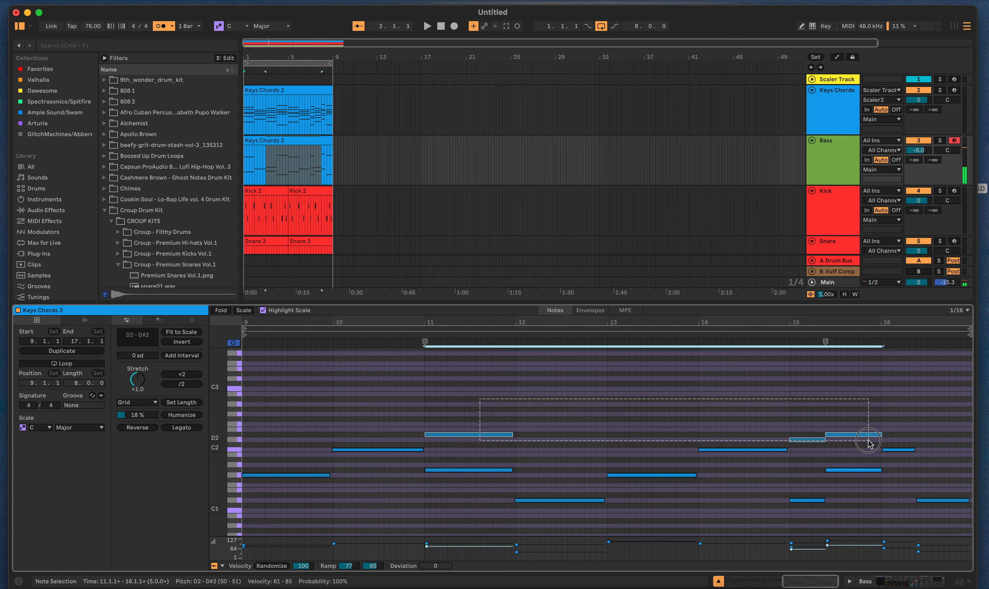
{"action": "key", "text": "Delete"}
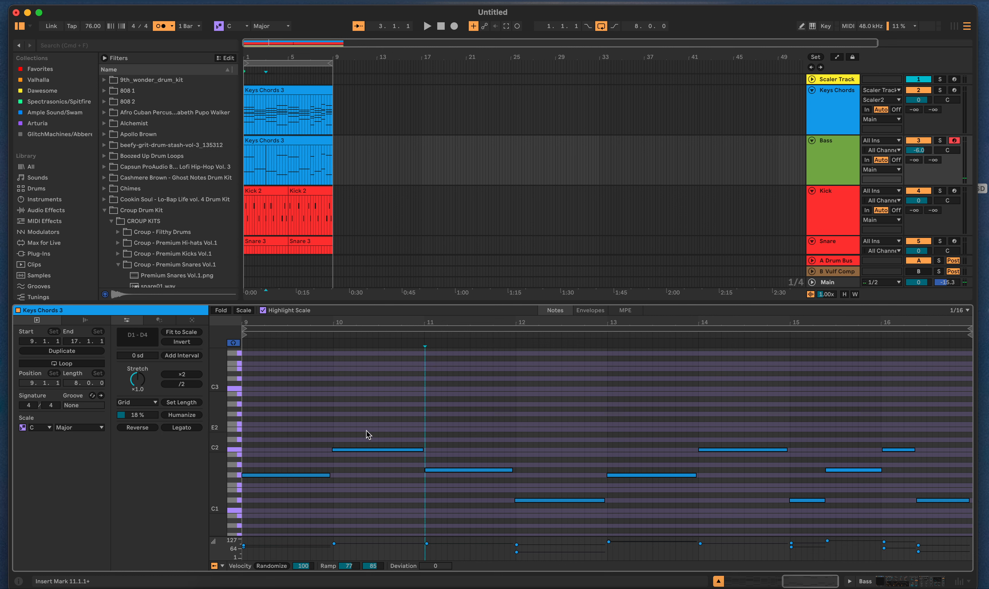
- Briefly play the arrangement from the start to hear the reduced bass clip with the chords and drums
{"action": "left_click_drag", "start_coordinate": [253, 415], "coordinate": [376, 469]}
{"action": "key", "text": "space"}
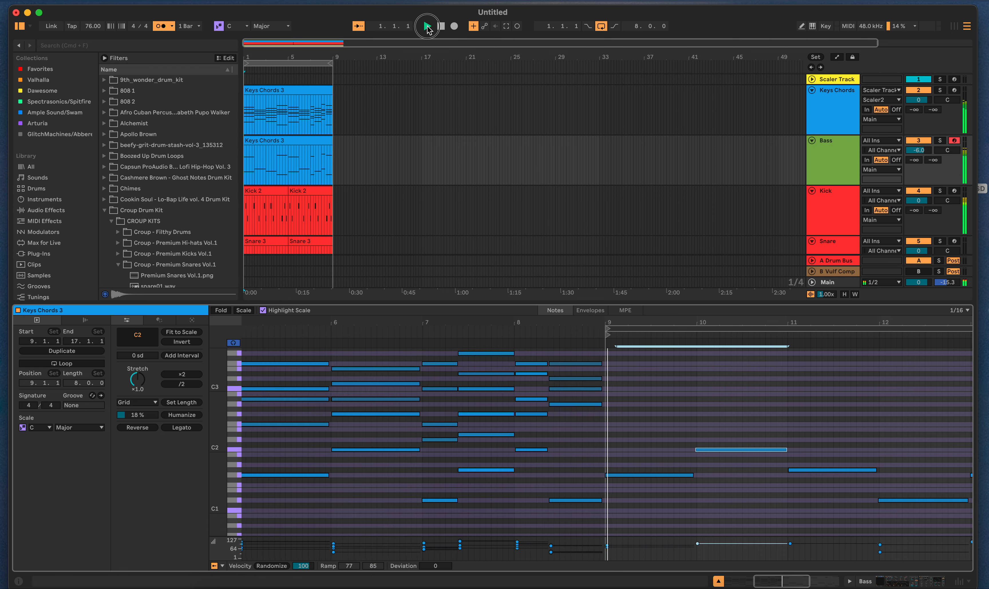
{"action": "left_click", "coordinate": [442, 26]}
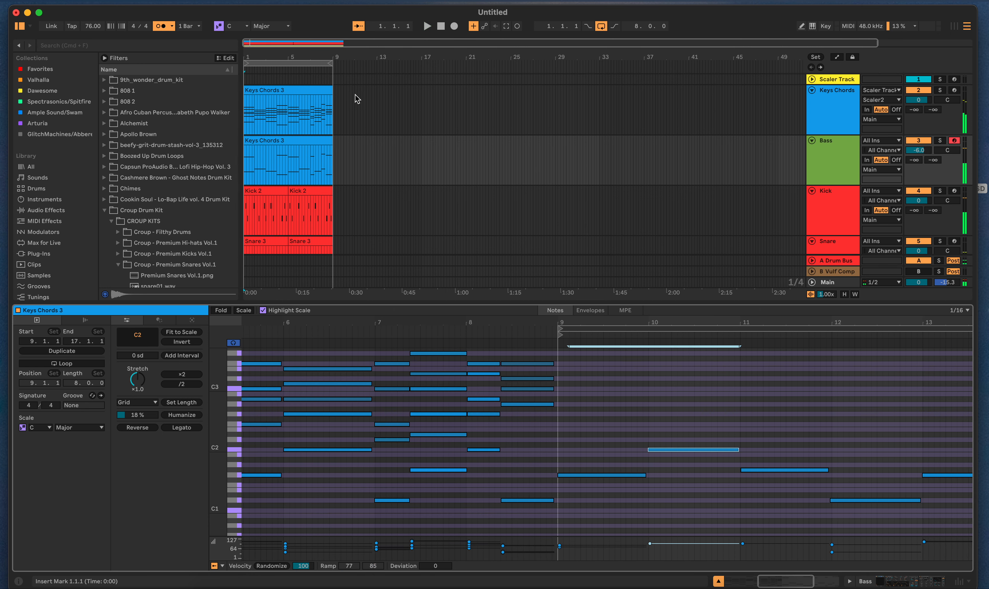
- Delete the leftover high chord notes from bars 9 to 13 of the Bass track's Keys Chords 3 clip
{"action": "left_click", "coordinate": [307, 147]}
{"action": "scroll", "coordinate": [610, 413], "scroll_direction": "up", "scroll_amount": 6}
{"action": "left_click_drag", "start_coordinate": [592, 405], "coordinate": [974, 466]}
{"action": "key", "text": "Delete"}
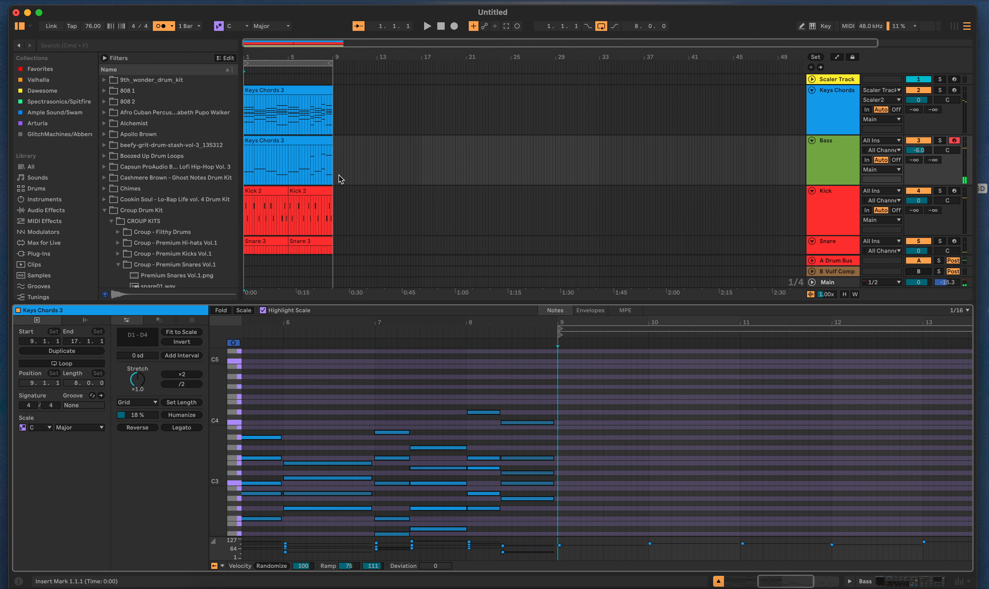
- Delete the remaining high chord notes in bars 7 and 8 of the Bass track's first Keys Chords 3 clip
{"action": "scroll", "coordinate": [688, 386], "scroll_direction": "up", "scroll_amount": 5}
{"action": "scroll", "coordinate": [702, 393], "scroll_direction": "down", "scroll_amount": 15}
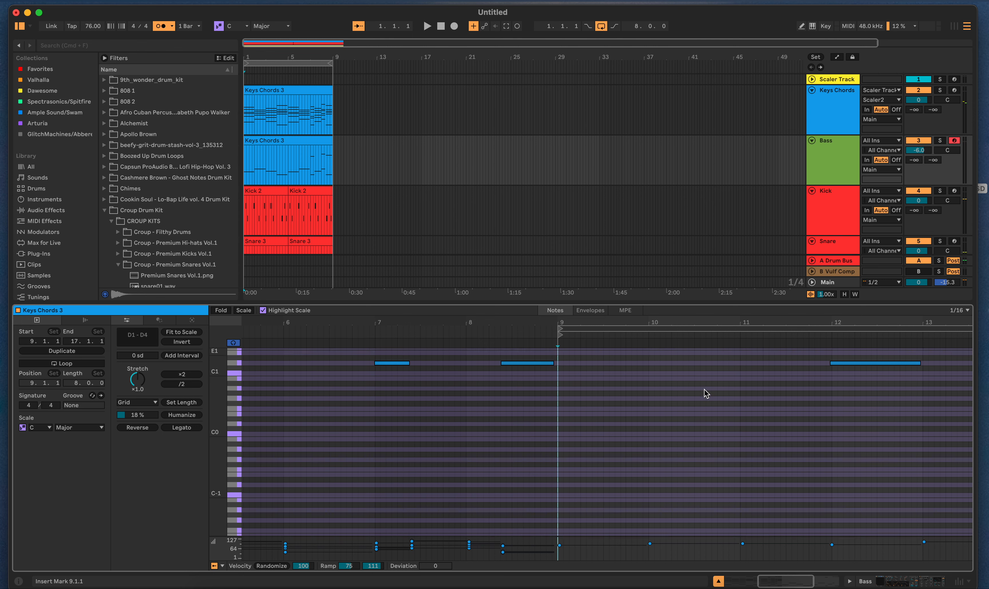
{"action": "scroll", "coordinate": [706, 386], "scroll_direction": "up", "scroll_amount": 12}
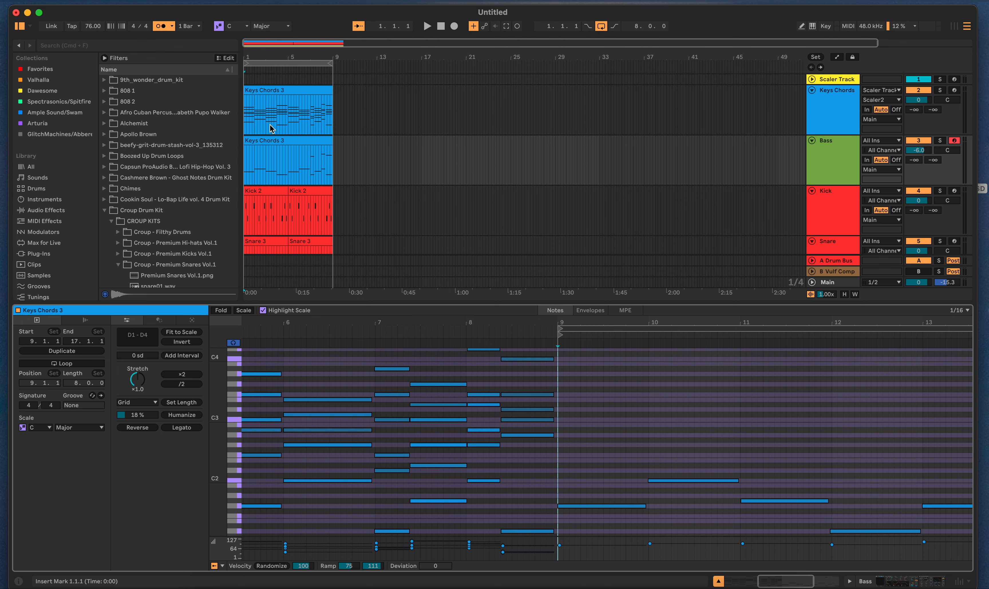
{"action": "left_click", "coordinate": [277, 141]}
{"action": "left_click", "coordinate": [276, 141]}
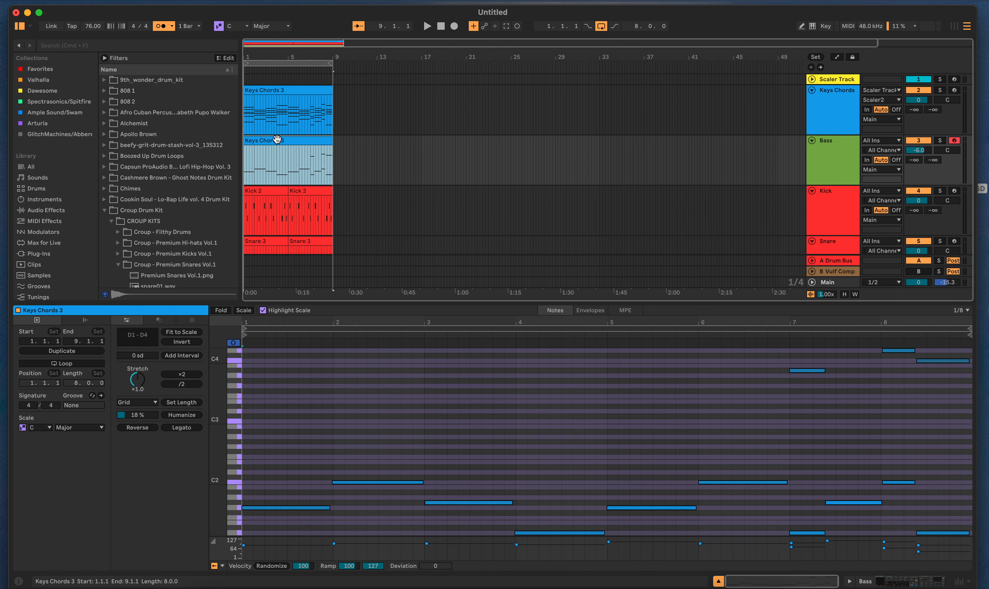
{"action": "left_click_drag", "start_coordinate": [749, 359], "coordinate": [942, 388]}
{"action": "key", "text": "Delete"}
{"action": "left_click", "coordinate": [898, 353]}
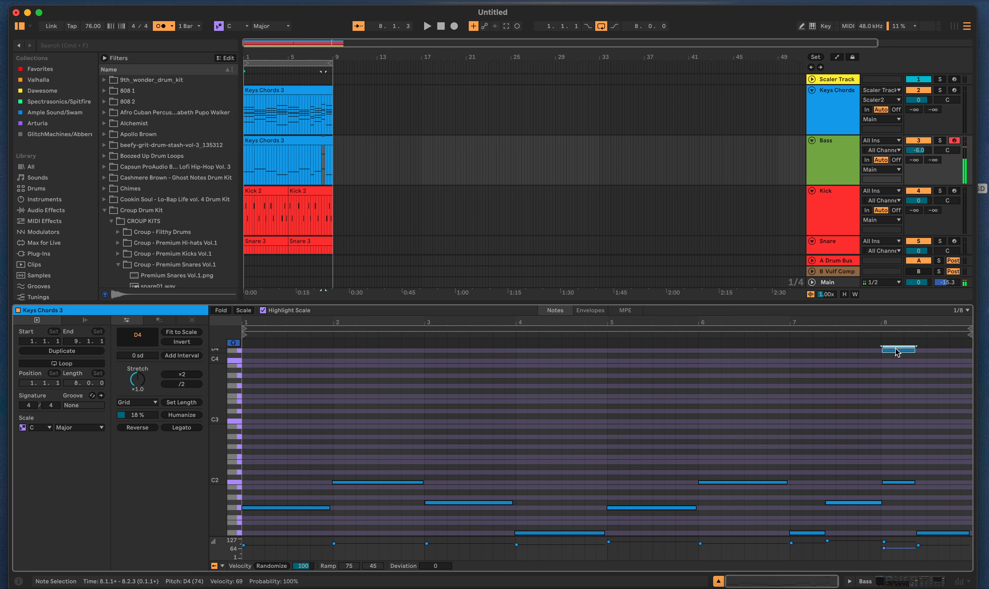
{"action": "scroll", "coordinate": [893, 400], "scroll_direction": "up", "scroll_amount": 3}
{"action": "scroll", "coordinate": [894, 401], "scroll_direction": "down", "scroll_amount": 5}
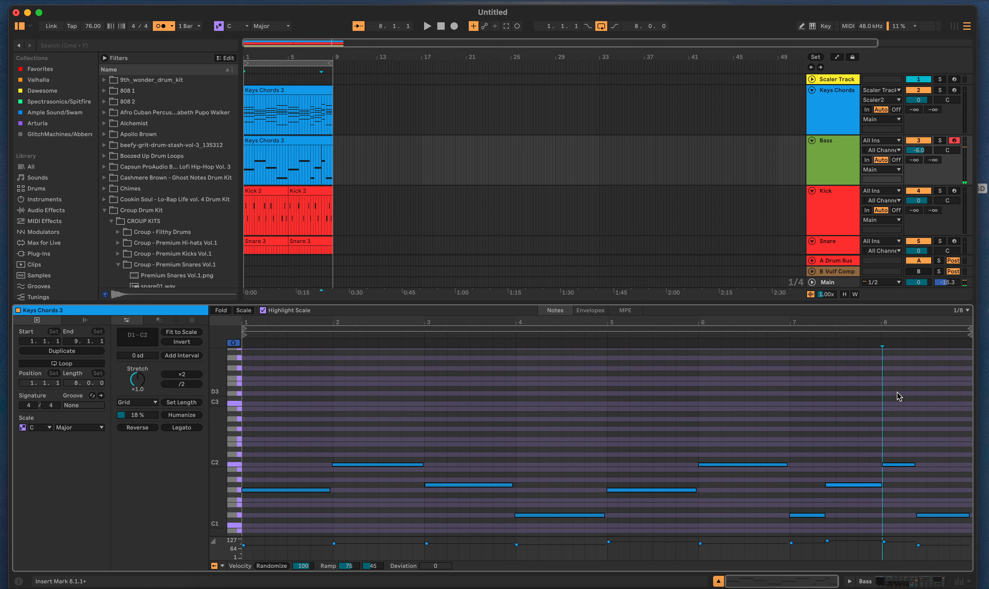
- Play the bass clip with the chords and drums, lowering the velocity of the bar 3 G#1 note to 75
{"action": "left_click", "coordinate": [281, 142]}
{"action": "key", "text": "space"}
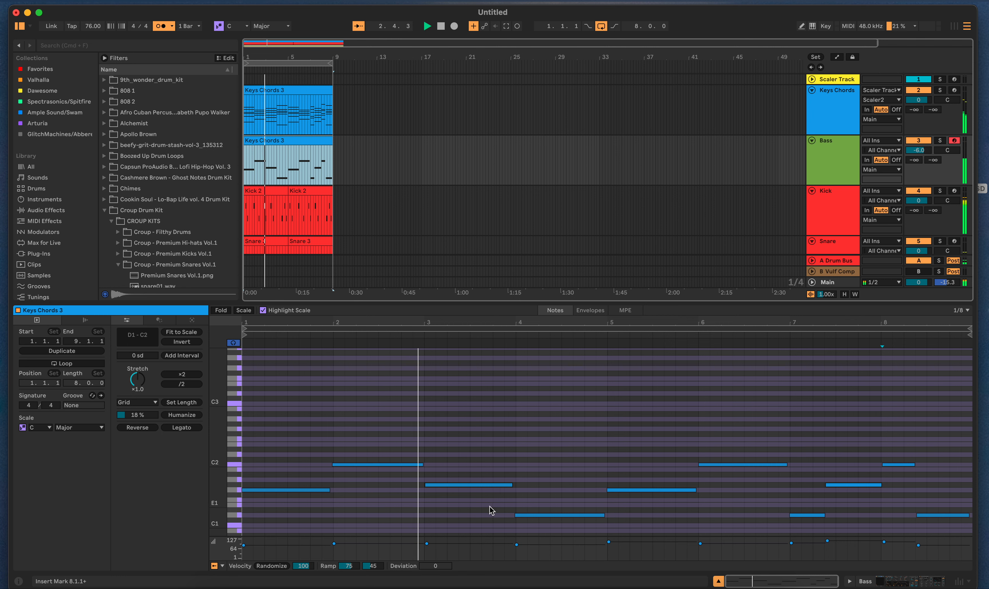
{"action": "left_click_drag", "start_coordinate": [427, 544], "coordinate": [459, 550]}
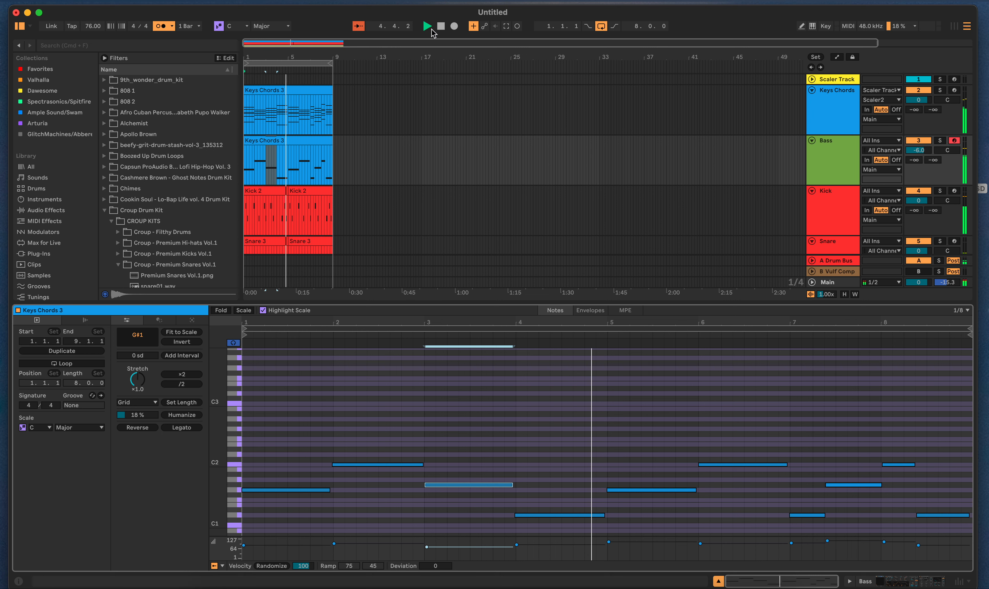
{"action": "key", "text": "space"}
{"action": "left_click", "coordinate": [460, 505]}
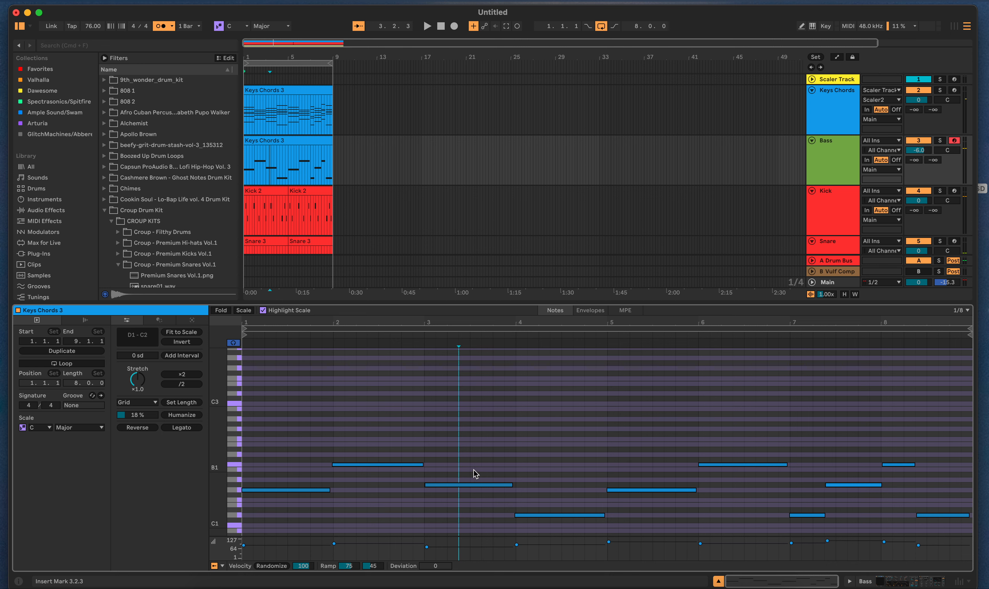
- Split the G#1 bass note in bar 3 at beat 3 and lower the second half's velocity to 46
{"action": "key", "text": "super+4"}
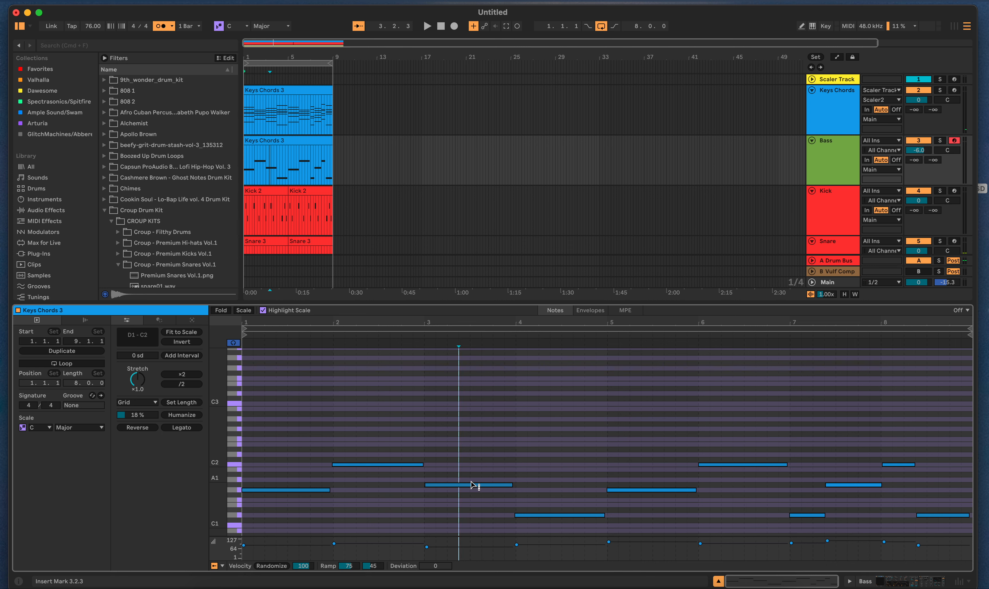
{"action": "left_click", "coordinate": [472, 486]}
{"action": "left_click", "coordinate": [493, 509]}
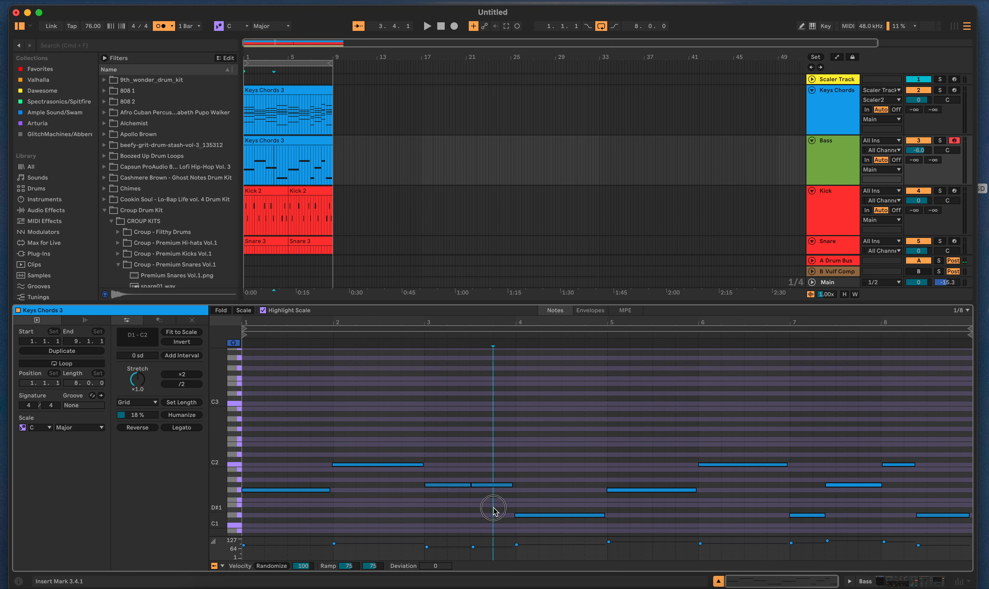
{"action": "left_click_drag", "start_coordinate": [473, 548], "coordinate": [474, 550]}
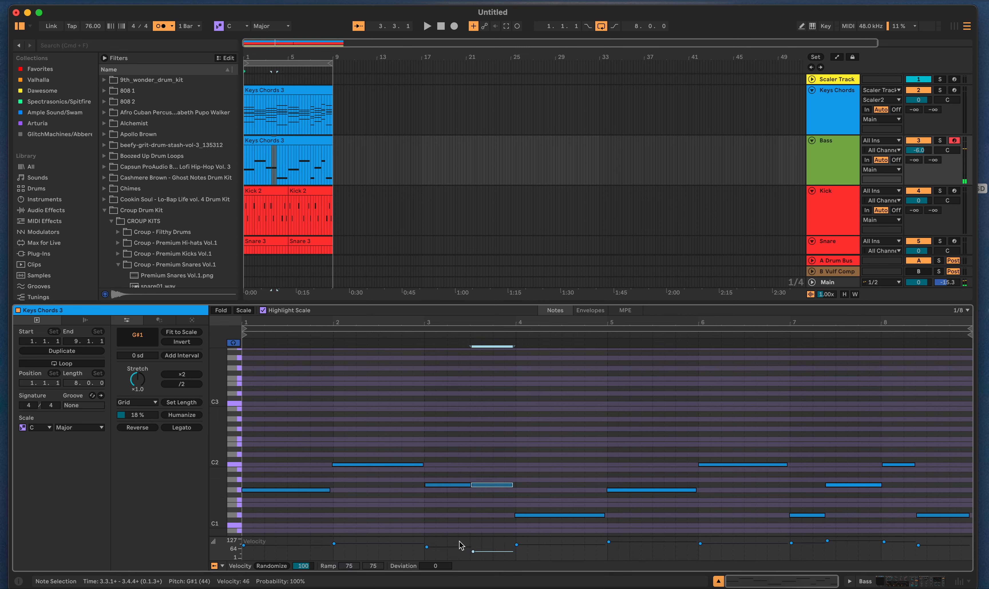
{"action": "left_click", "coordinate": [447, 507]}
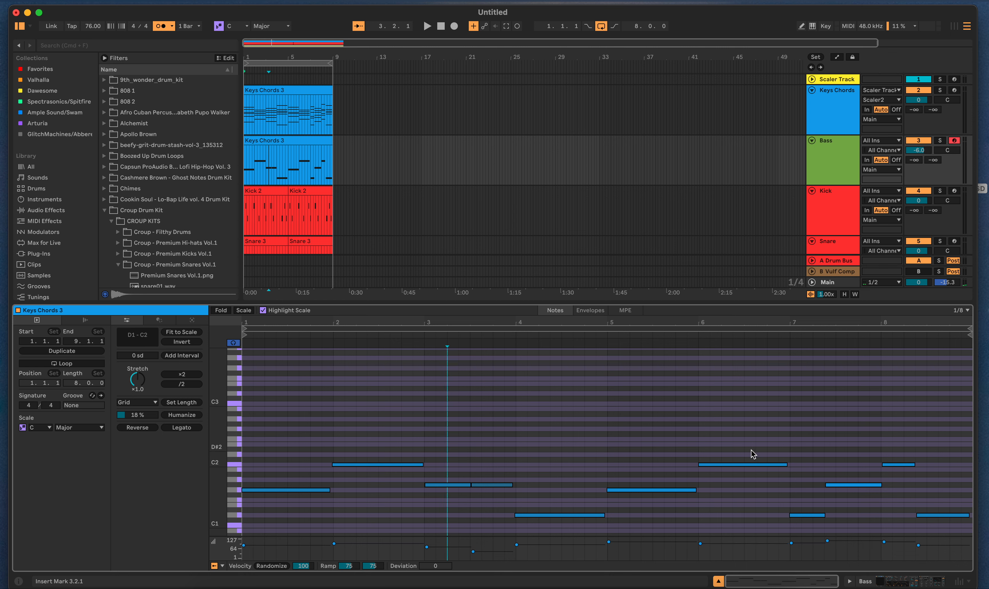
- Split the C2 bass note in bar 6 at beat 3 and lower the second half's velocity to 58
{"action": "key", "text": "super+4"}
{"action": "left_click", "coordinate": [747, 464]}
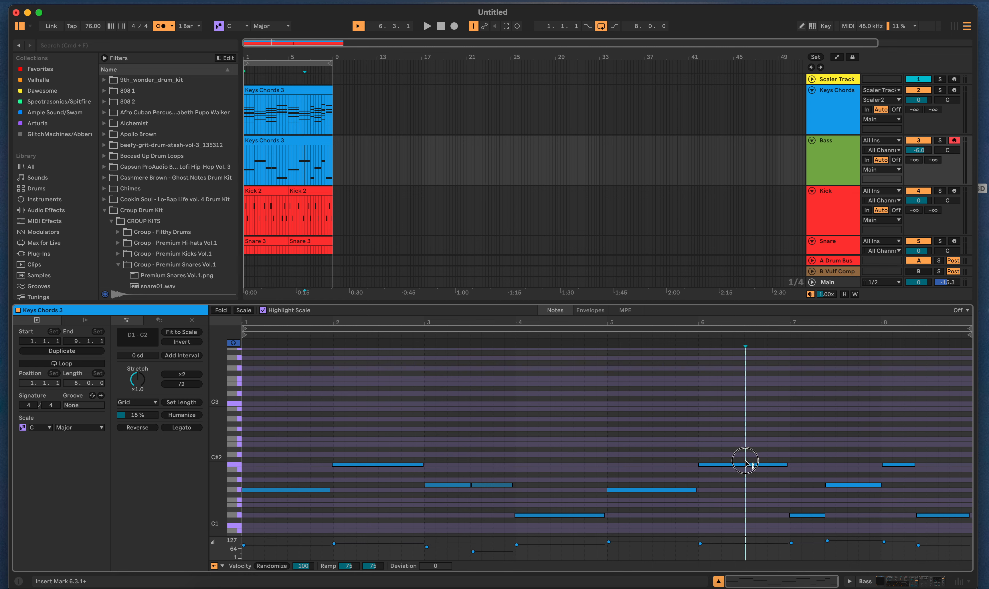
{"action": "key", "text": "super+e"}
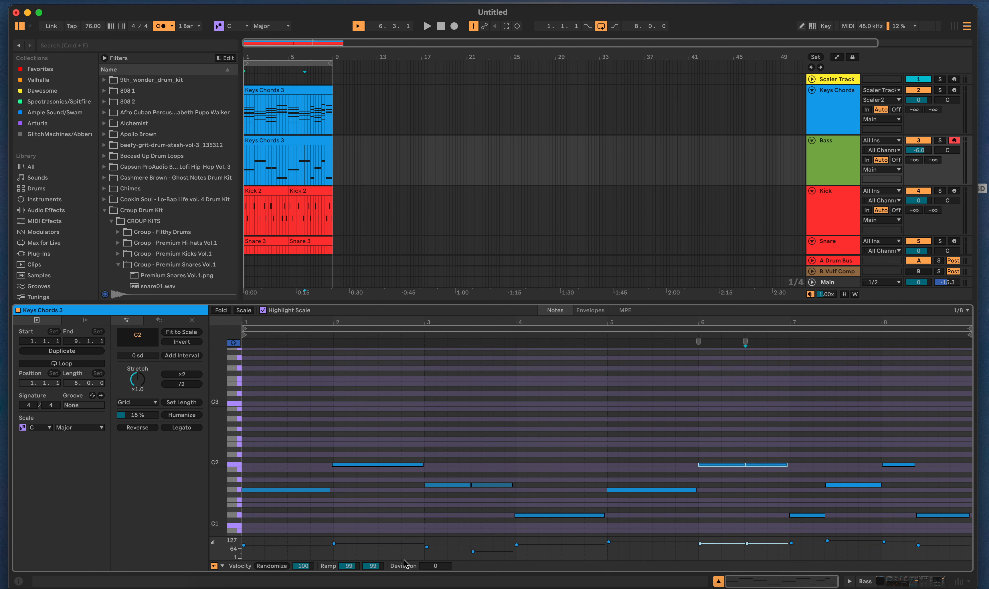
{"action": "left_click", "coordinate": [744, 557]}
{"action": "mouse_move", "coordinate": [748, 544]}
{"action": "left_mouse_down"}
{"action": "mouse_move", "coordinate": [718, 546]}
{"action": "mouse_move", "coordinate": [756, 551]}
{"action": "left_mouse_up"}
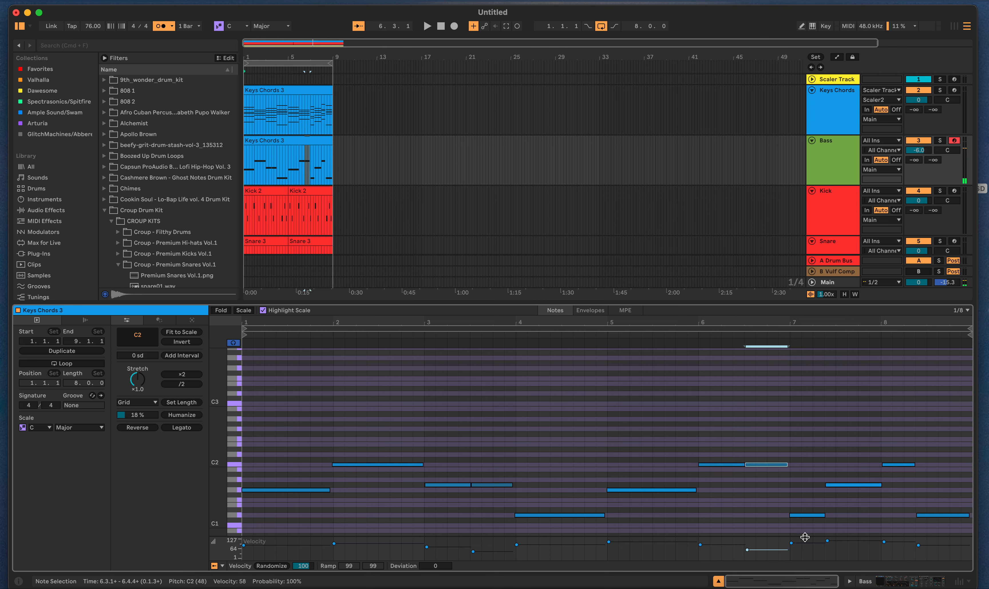
- Adjust the bass velocities to 94 for the bar 7 D1 note, 71 for the last D1 note and 89 for the first note
{"action": "left_click", "coordinate": [793, 545]}
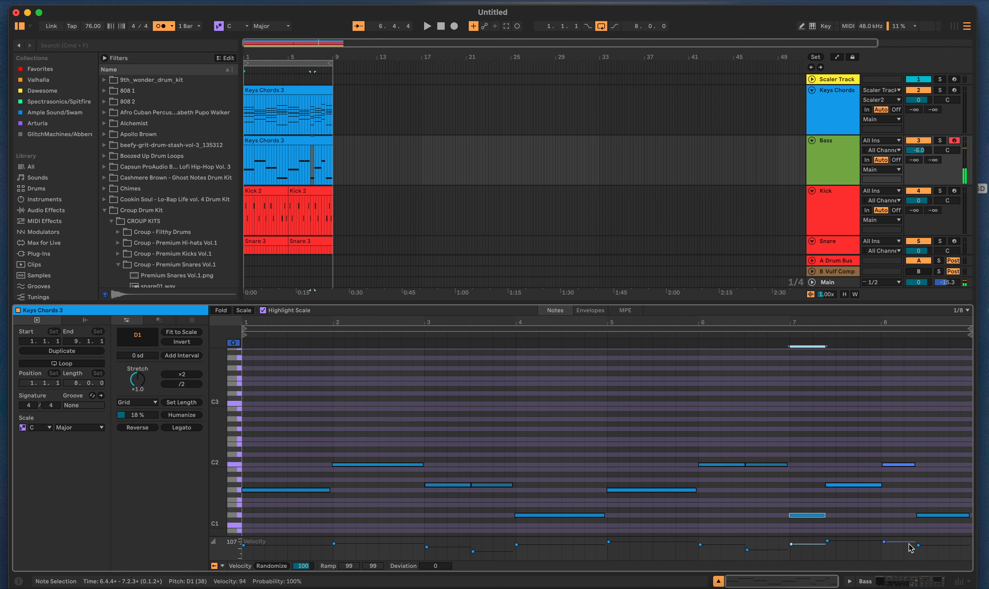
{"action": "left_click", "coordinate": [917, 546]}
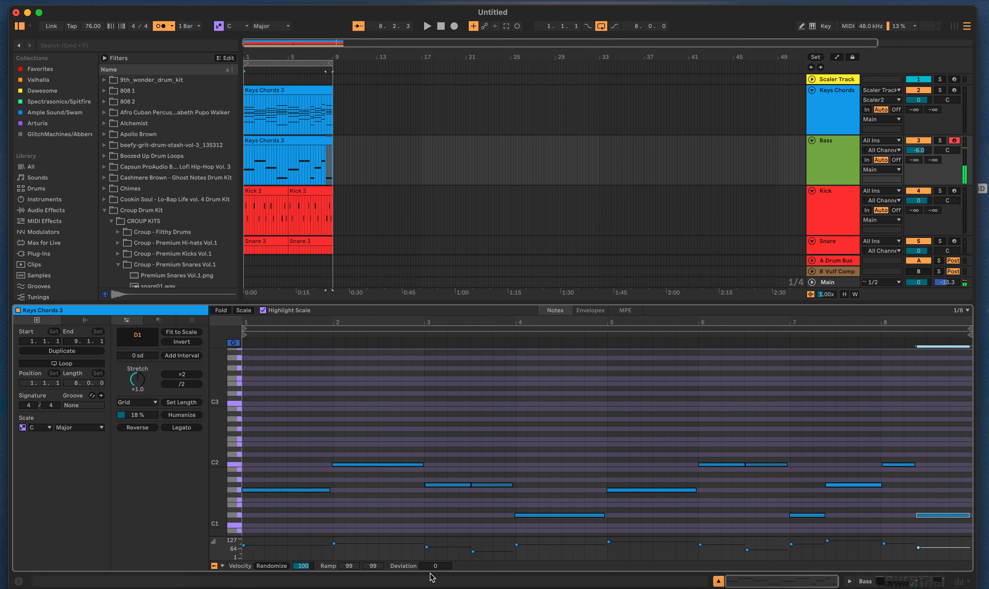
{"action": "left_click", "coordinate": [244, 546]}
{"action": "left_click_drag", "start_coordinate": [243, 546], "coordinate": [243, 545]}
{"action": "left_click", "coordinate": [481, 461]}
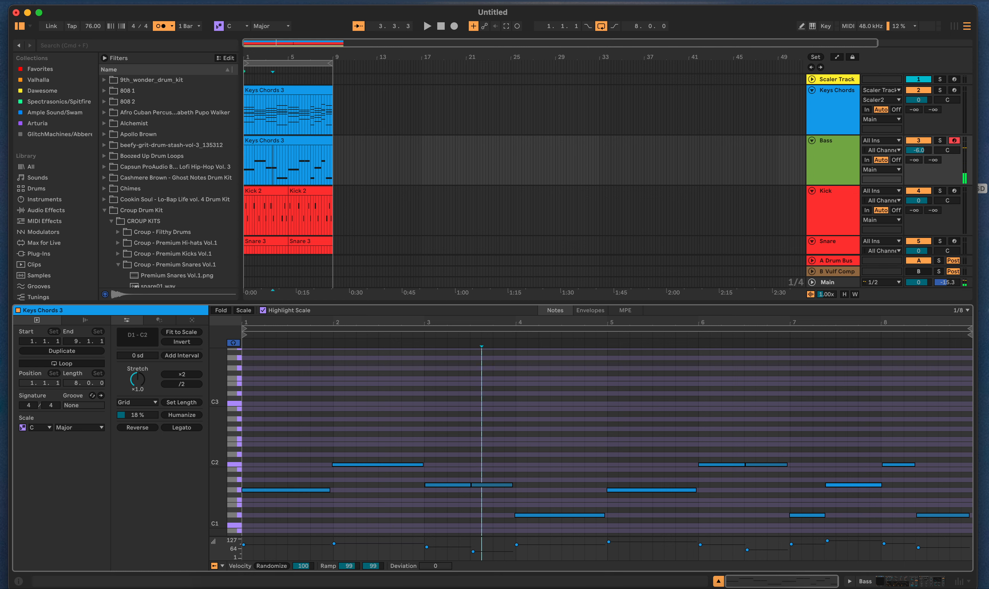
- Set the velocity deviation of all notes in the bass clip to -18
{"action": "mouse_move", "coordinate": [271, 431]}
{"action": "left_mouse_down"}
{"action": "mouse_move", "coordinate": [950, 503]}
{"action": "mouse_move", "coordinate": [971, 534]}
{"action": "left_mouse_up"}
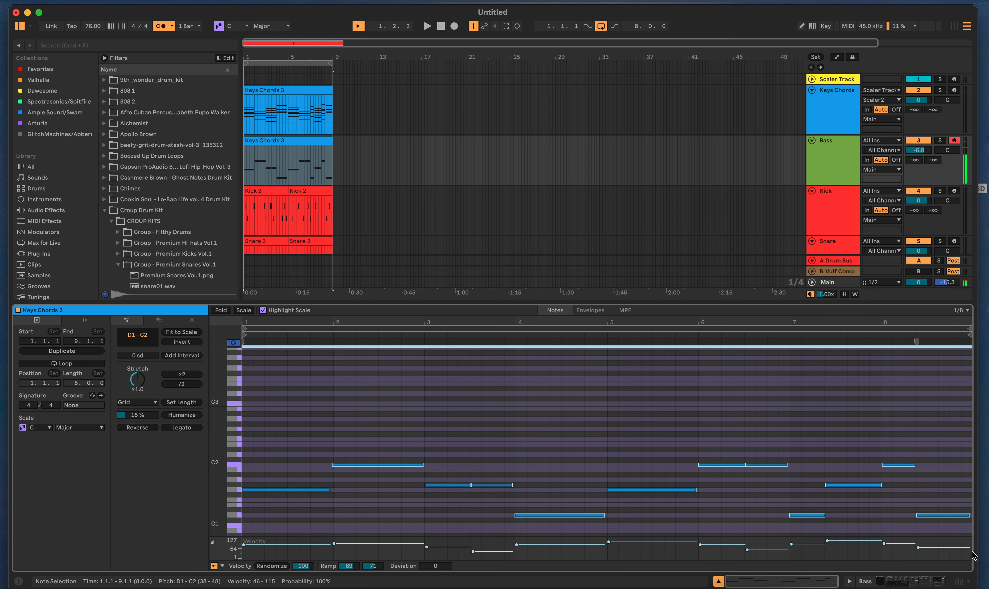
{"action": "left_click_drag", "start_coordinate": [451, 571], "coordinate": [450, 578]}
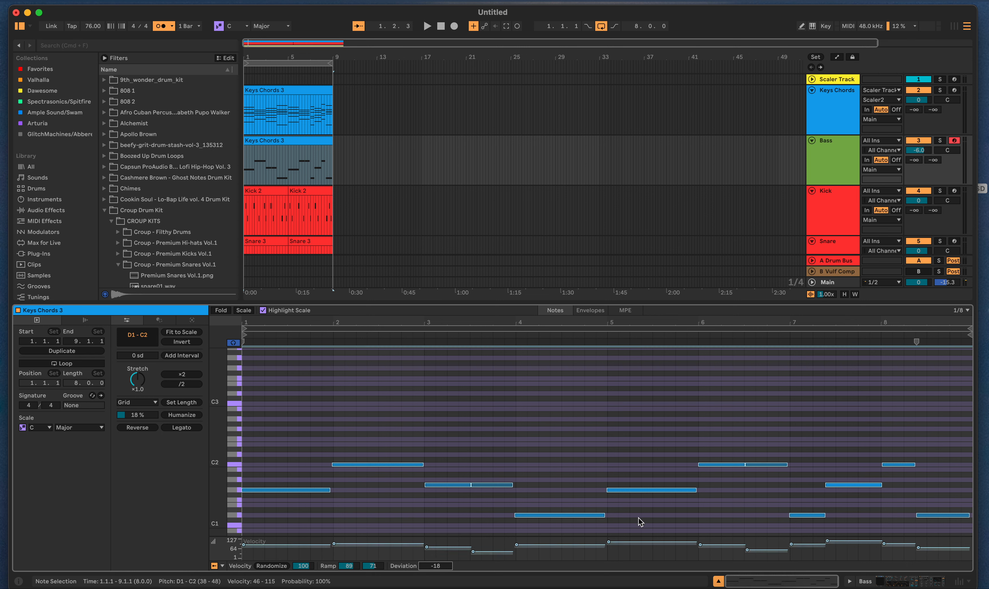
{"action": "left_click", "coordinate": [630, 474]}
- Play the eight-bar arrangement from the start to review the split bass notes and velocity changes
{"action": "left_click", "coordinate": [440, 26]}
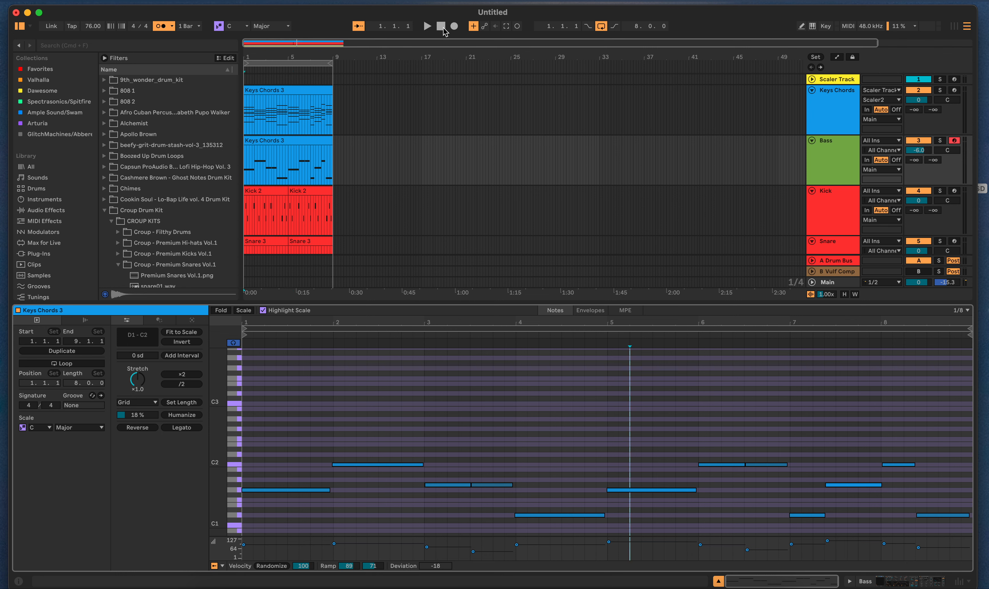
{"action": "left_click", "coordinate": [426, 27]}
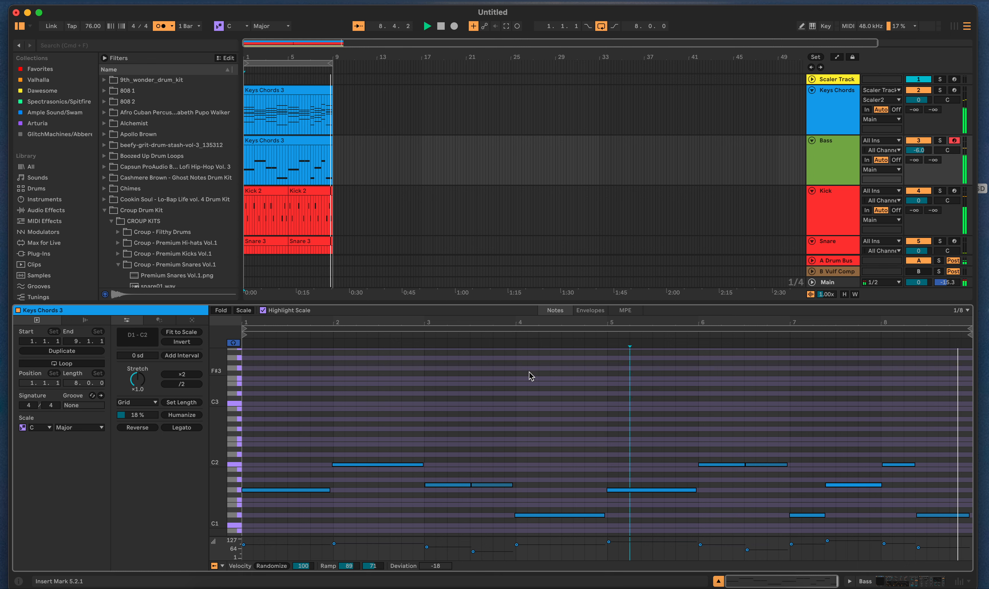
{"action": "left_click", "coordinate": [441, 27]}
- Rename the Keys Chords 3 clip on the Bass track as Bass and color it green
{"action": "right_click", "coordinate": [261, 145]}
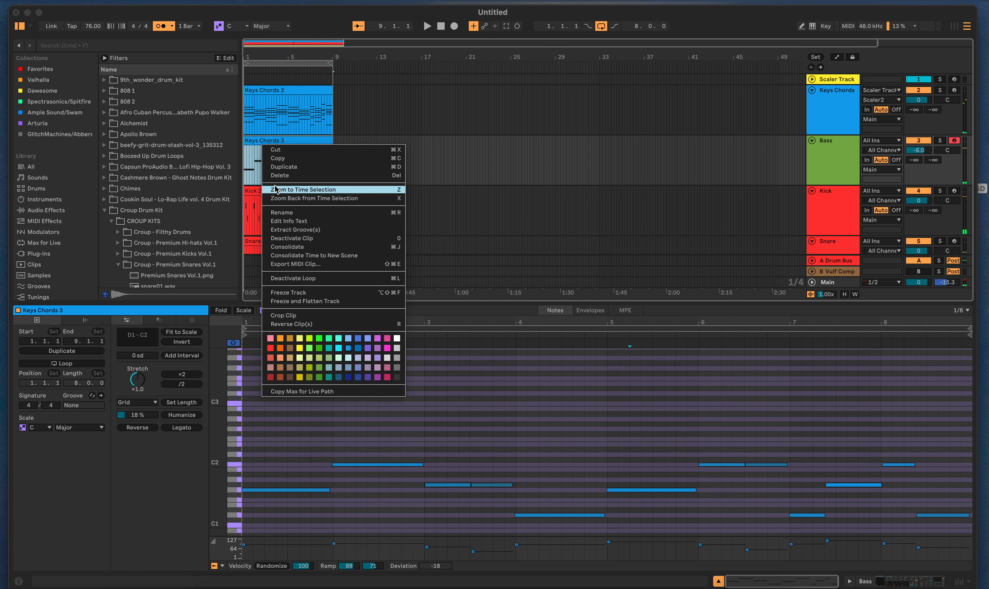
{"action": "left_click", "coordinate": [278, 213]}
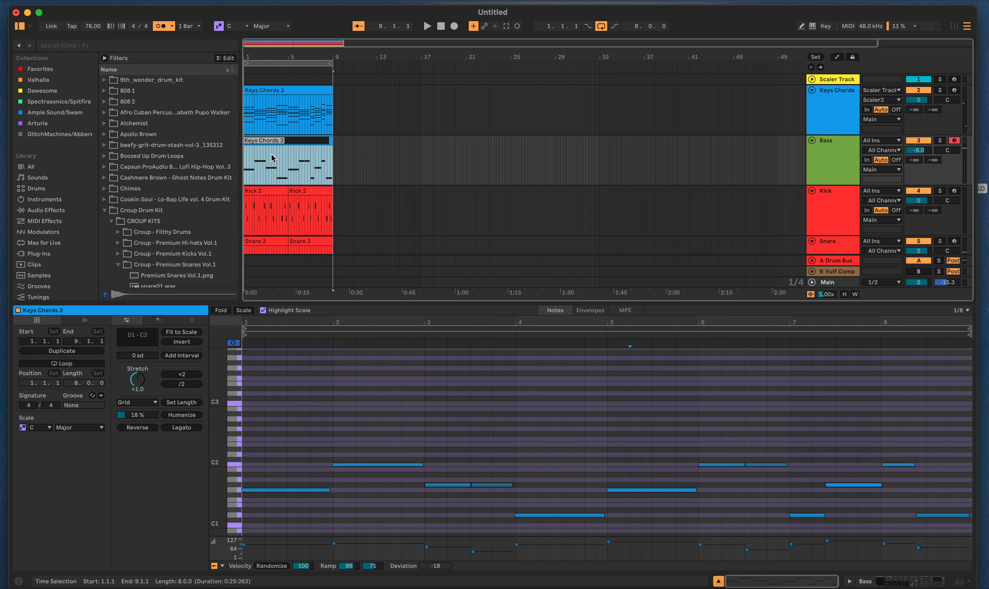
{"action": "type", "text": "Bass"}
{"action": "left_click", "coordinate": [370, 154]}
{"action": "right_click", "coordinate": [281, 147]}
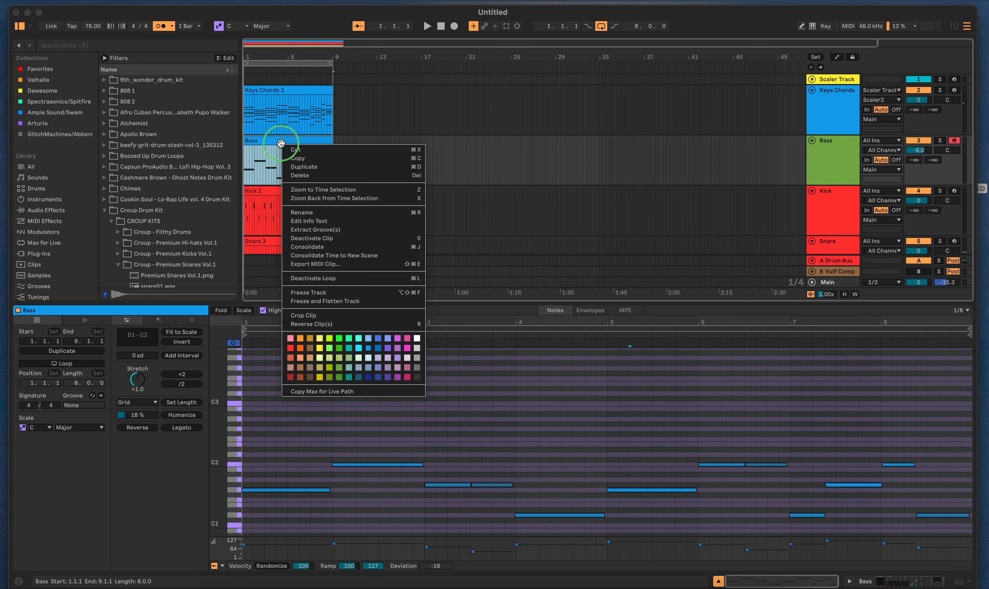
{"action": "left_click", "coordinate": [339, 377]}
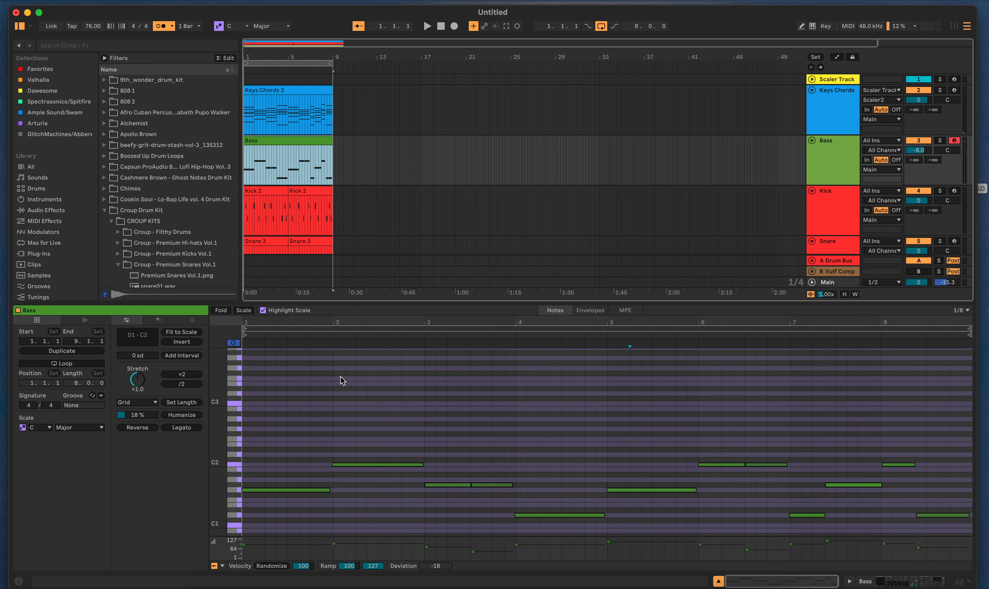
{"action": "left_click", "coordinate": [438, 175]}
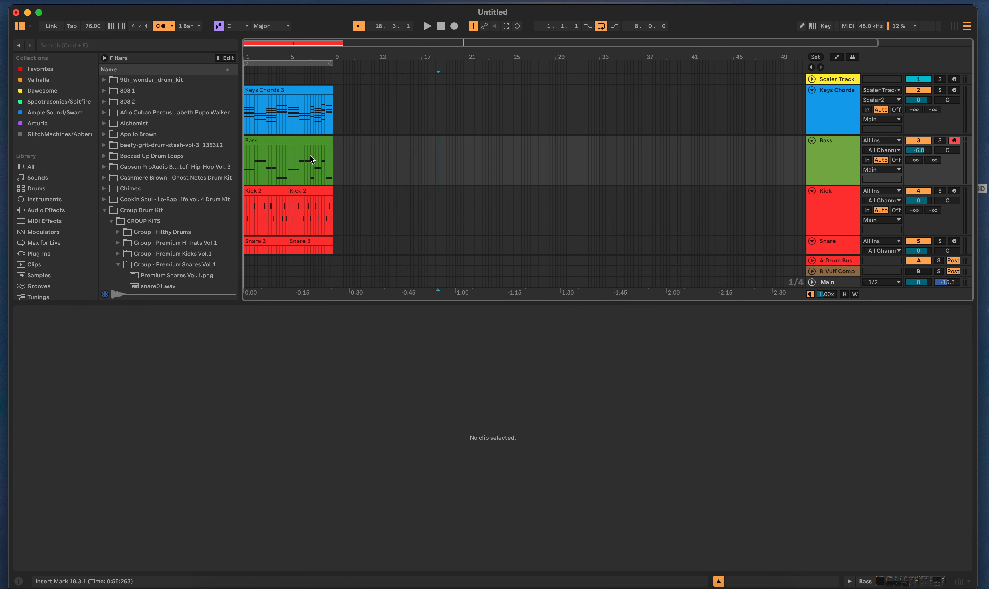
- Play the loop again from bar 1 to hear where the Bass clip needs more variation
{"action": "left_click", "coordinate": [441, 26]}
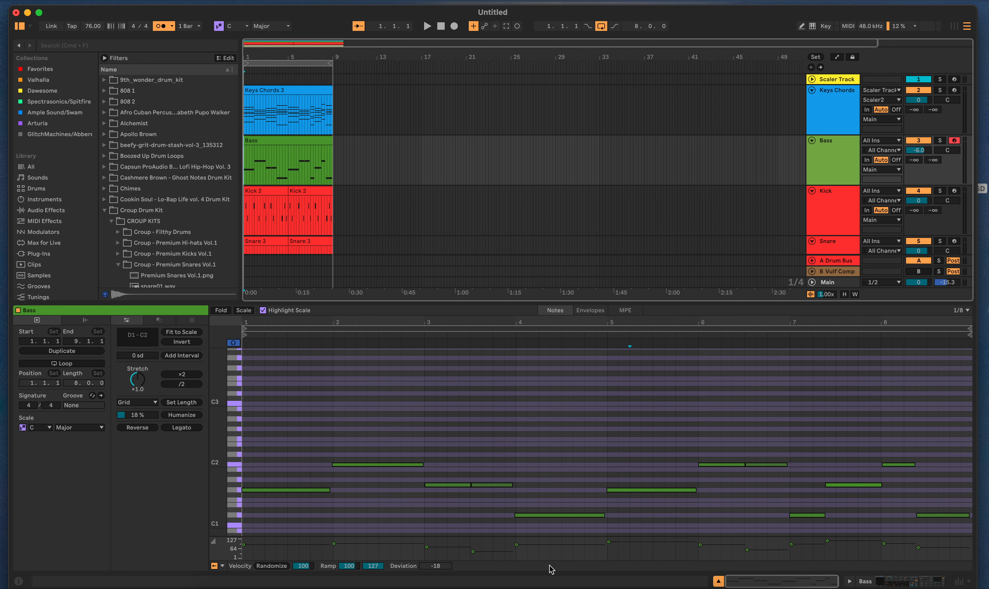
{"action": "left_click", "coordinate": [428, 27]}
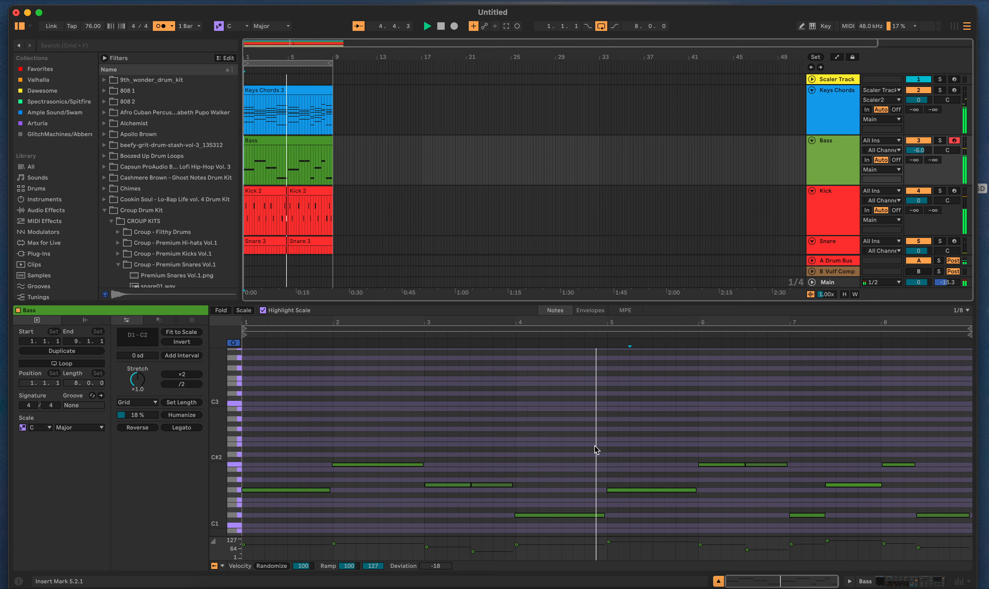
{"action": "left_click", "coordinate": [440, 27]}
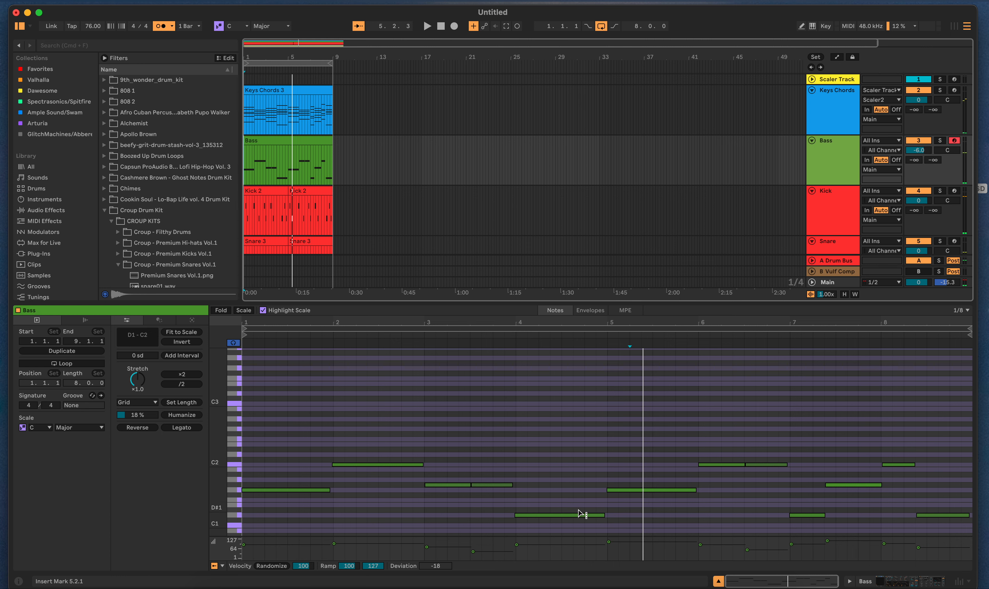
- Split the D1 bass note in bar 4 at beats 3 and 4
{"action": "key", "text": "super+4"}
{"action": "left_click", "coordinate": [566, 516]}
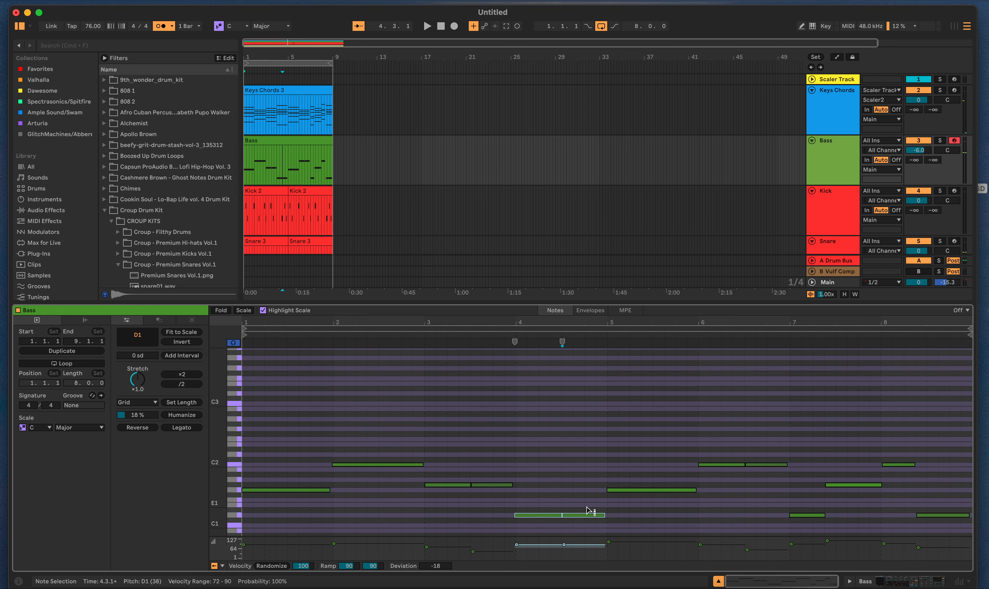
{"action": "key", "text": "super+e"}
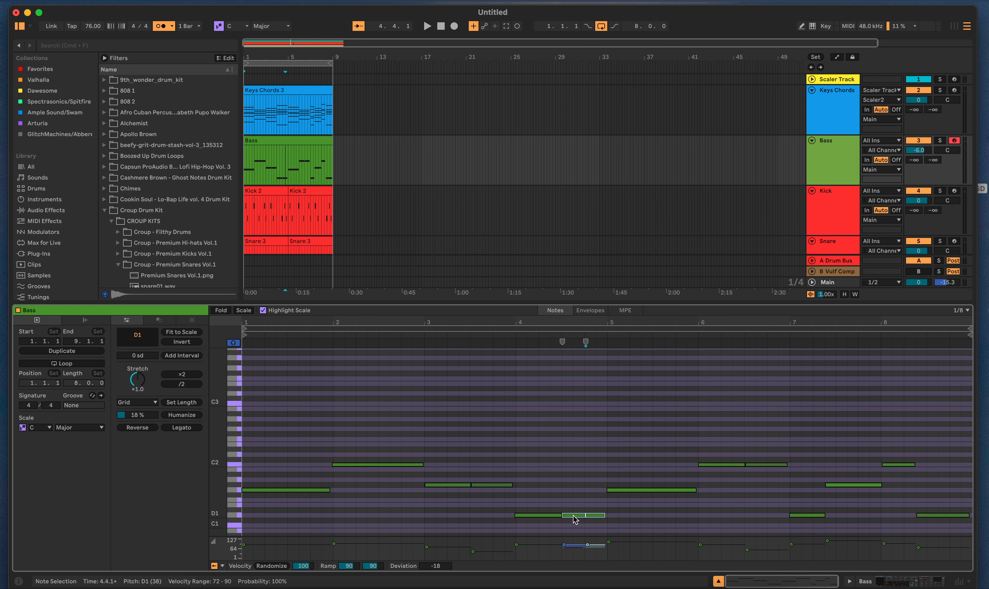
- Move the beat 3 piece of the split bar 4 bass note to G#1 and the beat 4 piece to G1
{"action": "left_click_drag", "start_coordinate": [577, 516], "coordinate": [578, 484]}
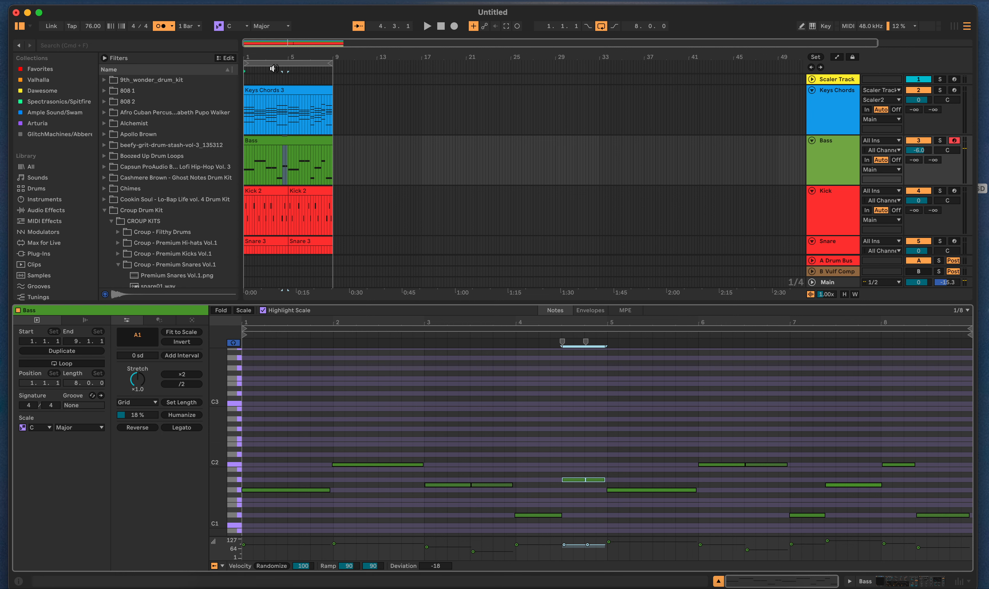
{"action": "left_click_drag", "start_coordinate": [573, 479], "coordinate": [591, 502]}
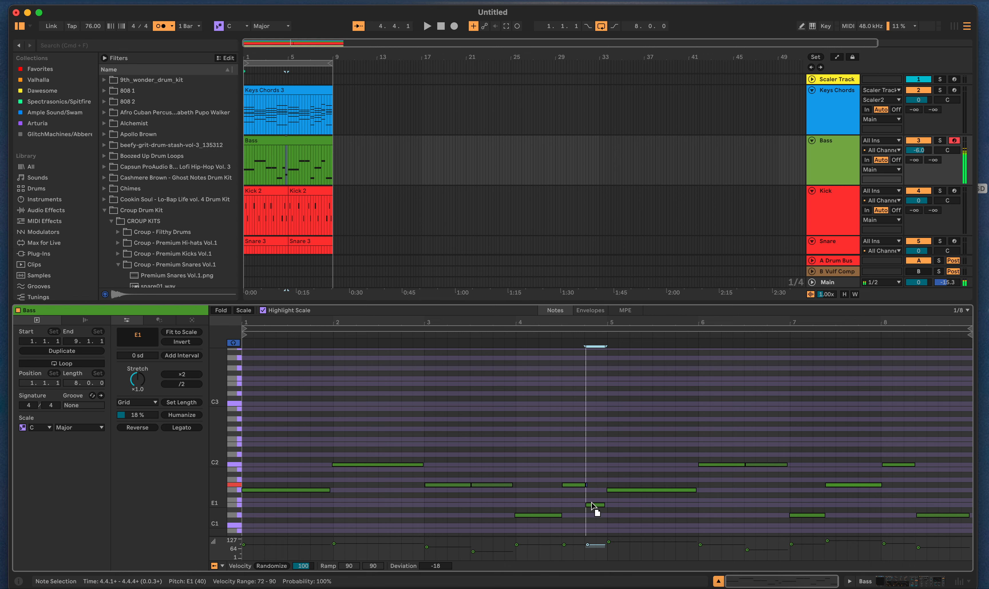
{"action": "left_click_drag", "start_coordinate": [591, 503], "coordinate": [593, 494]}
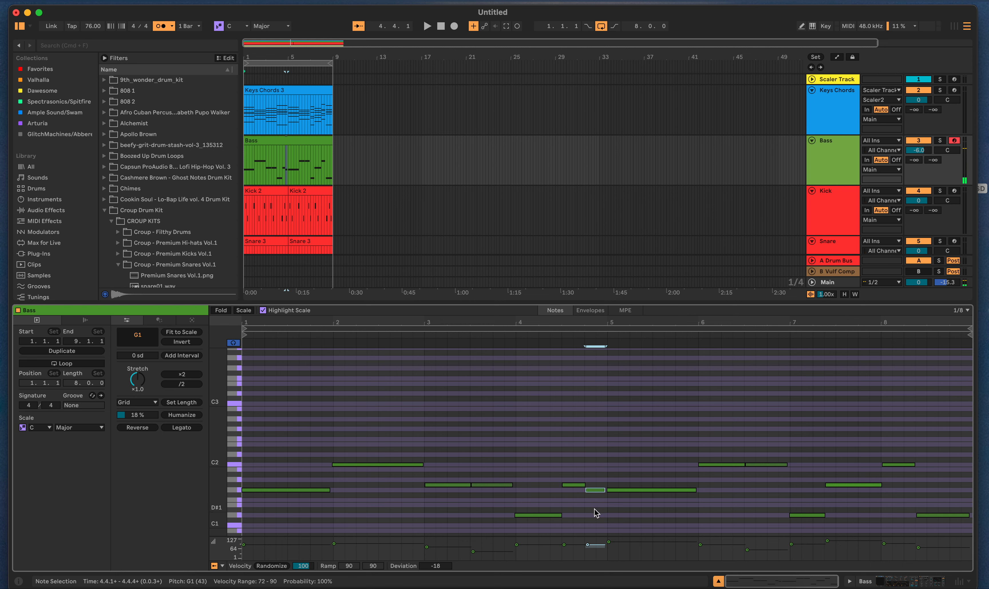
- Move the bar 4 beat 4 bass note down to F1 and lower the beat 3 note's velocity range to 34–52
{"action": "left_click", "coordinate": [591, 492]}
{"action": "left_click_drag", "start_coordinate": [592, 489], "coordinate": [592, 500]}
{"action": "left_click", "coordinate": [593, 499]}
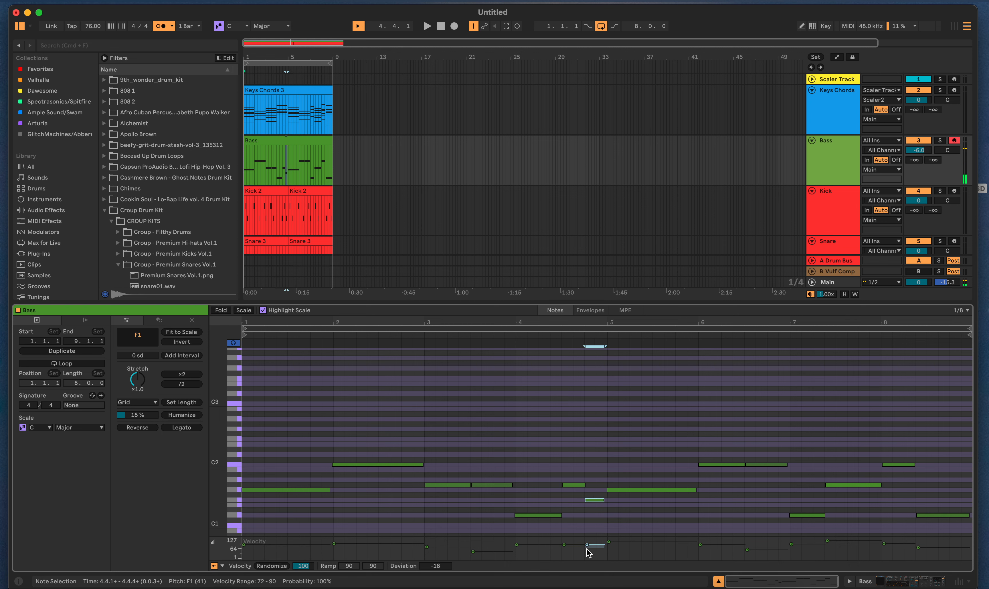
{"action": "left_click_drag", "start_coordinate": [564, 545], "coordinate": [564, 551]}
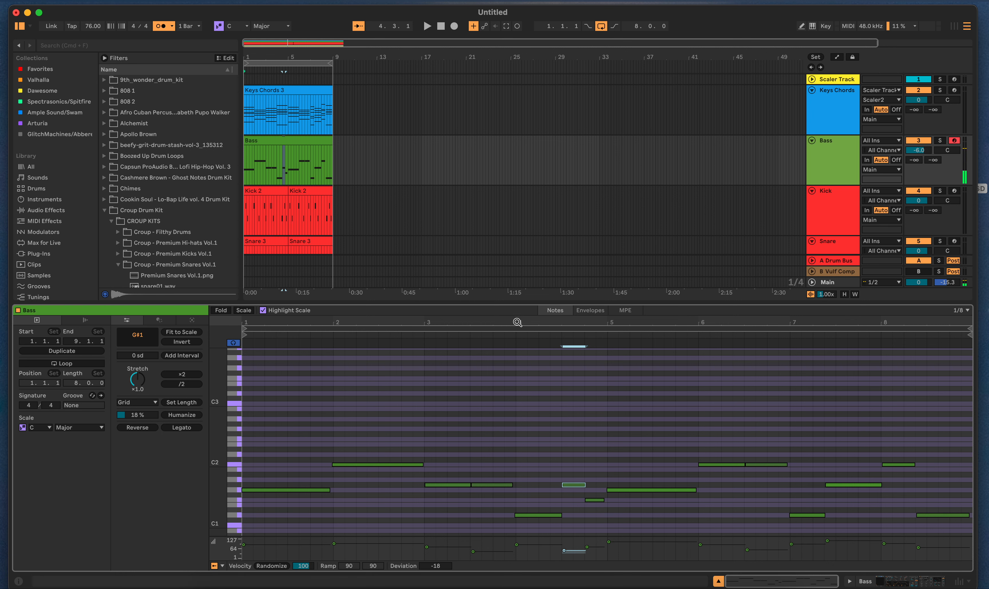
- Play the loop from bar 3 to hear the edited bass notes in bar 4, and stop in bar 7
{"action": "left_click", "coordinate": [425, 338]}
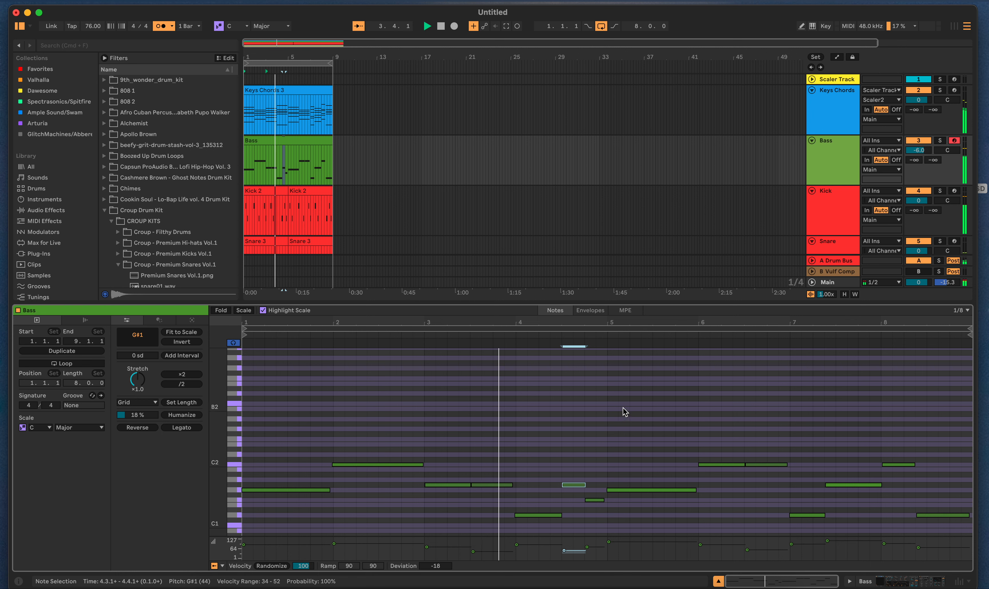
{"action": "key", "text": "space"}
{"action": "key", "text": "space"}
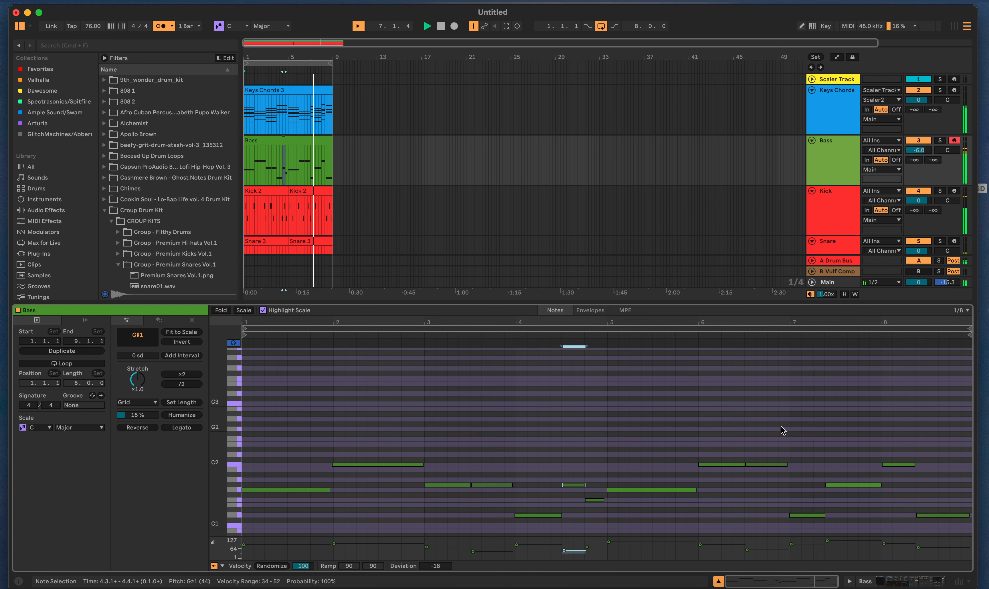
{"action": "left_click", "coordinate": [440, 26]}
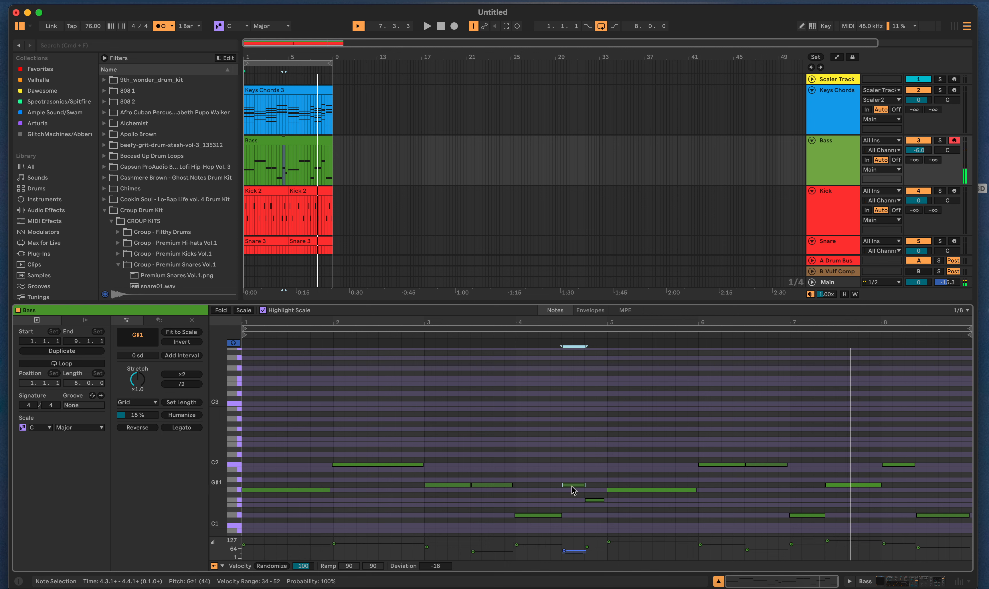
- Raise the bar 4 beat 3 bass note to D2 and play from bar 4 to hear the change
{"action": "key", "text": "Up"}
{"action": "key", "text": "Up"}
{"action": "key", "text": "Up"}
{"action": "key", "text": "Up"}
{"action": "key", "text": "Up"}
{"action": "key", "text": "Up"}
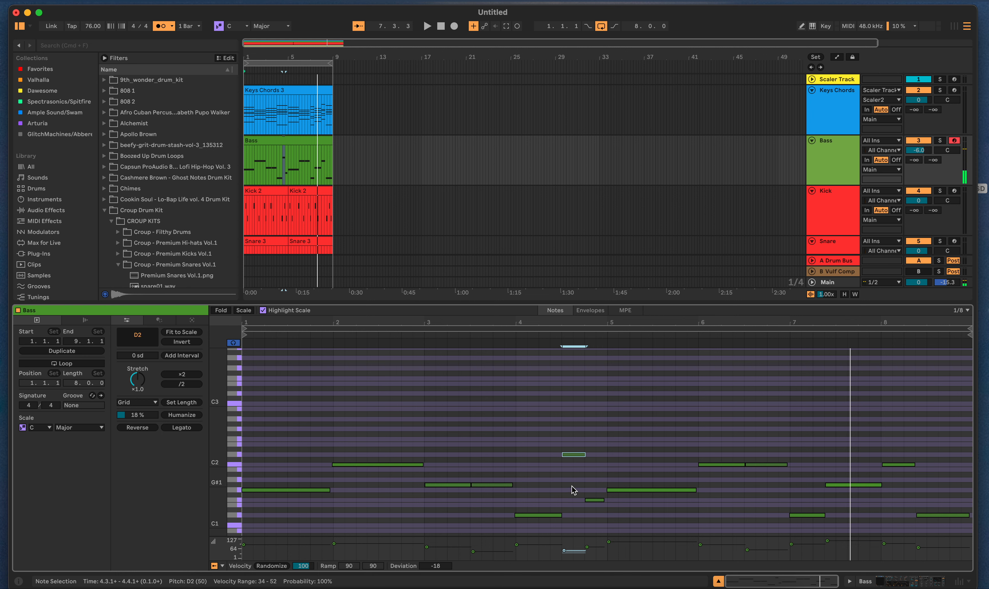
{"action": "left_click", "coordinate": [513, 341]}
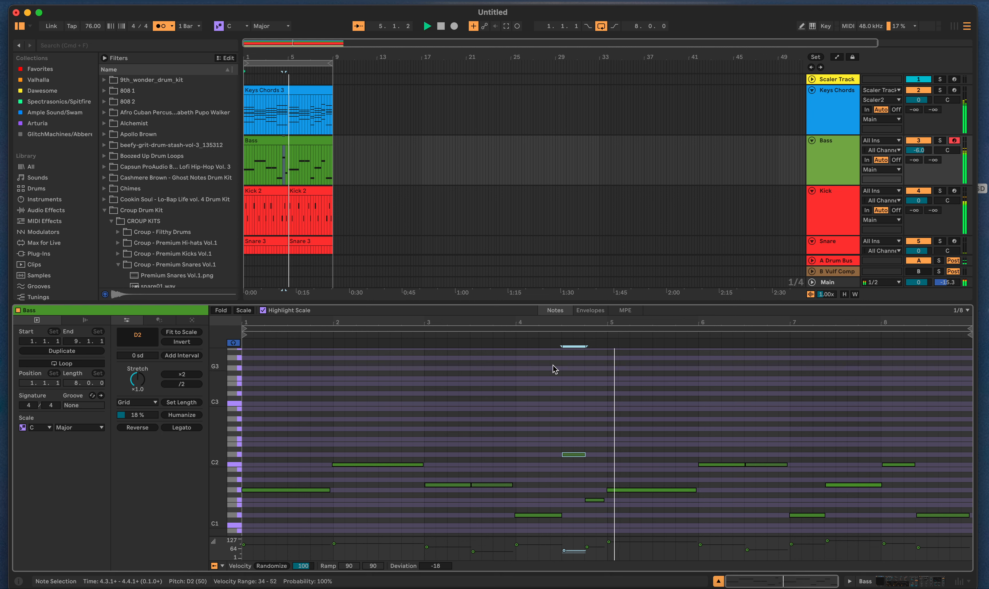
{"action": "left_click", "coordinate": [440, 28]}
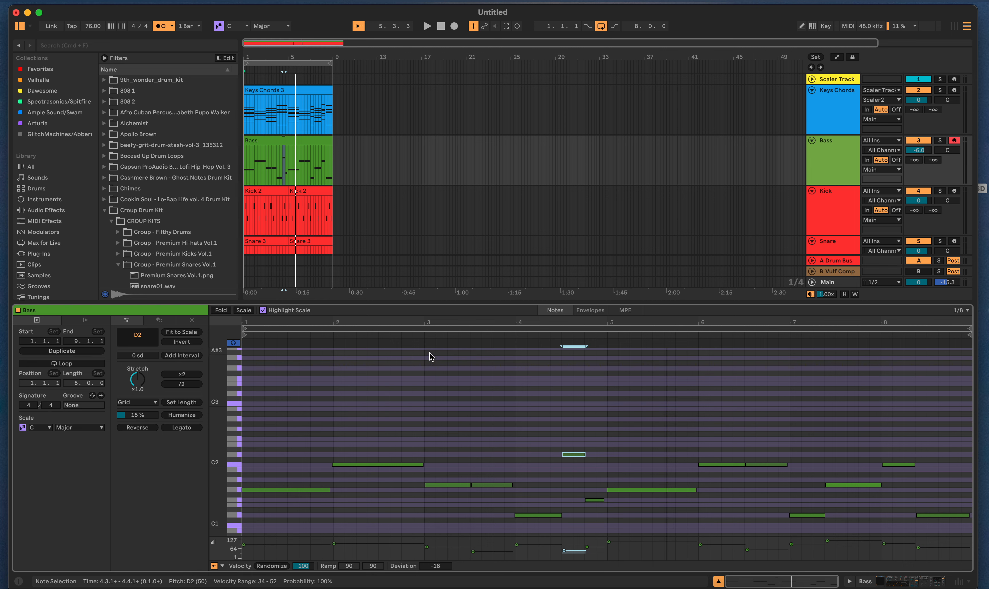
- Disarm the Bass track and fold the Kick, Snare and Hats tracks in the arrangement
{"action": "key", "text": "shift+Tab"}
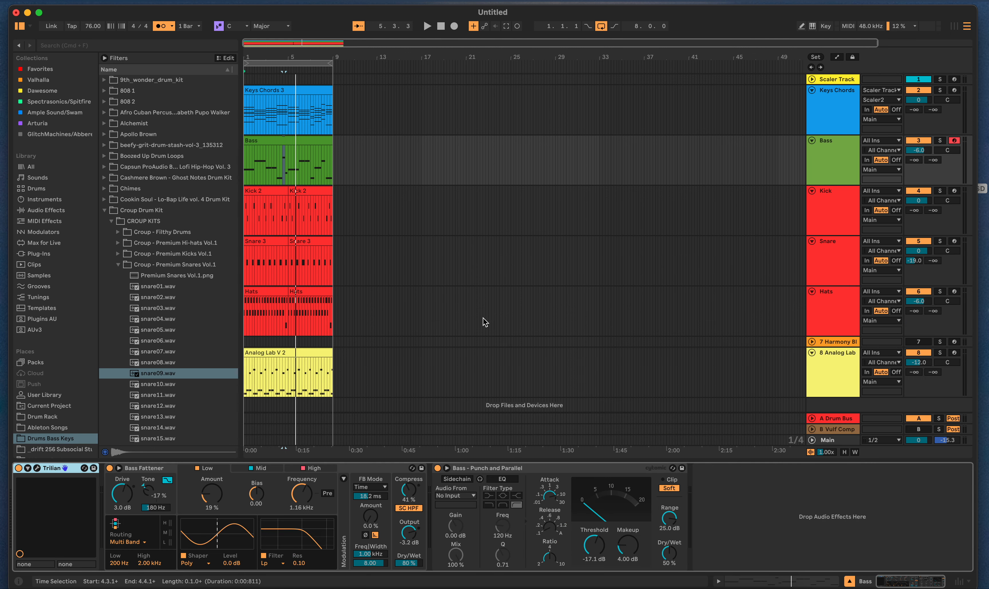
{"action": "left_click", "coordinate": [953, 141]}
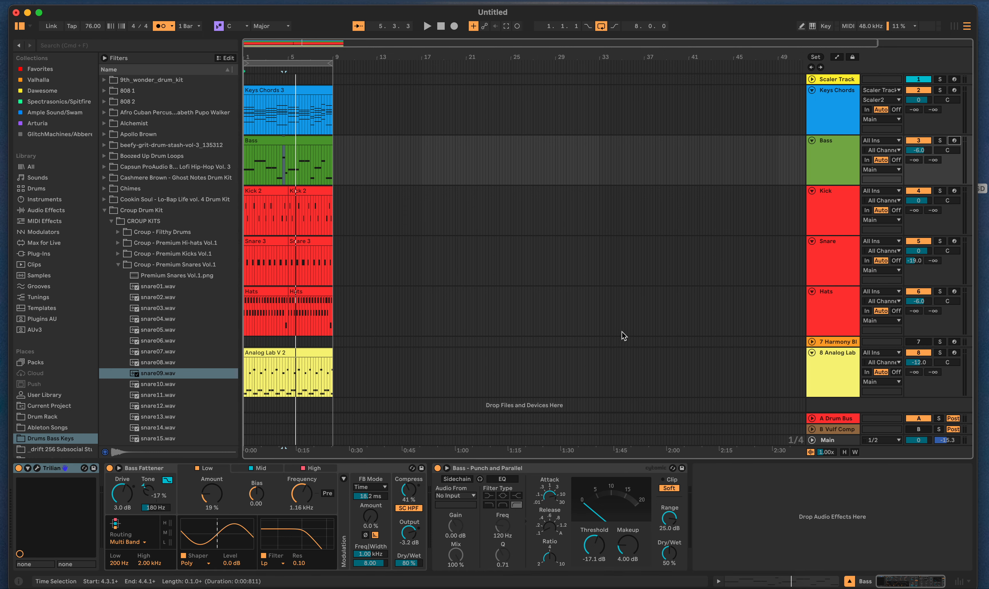
{"action": "scroll", "coordinate": [624, 336], "scroll_direction": "down", "scroll_amount": 1}
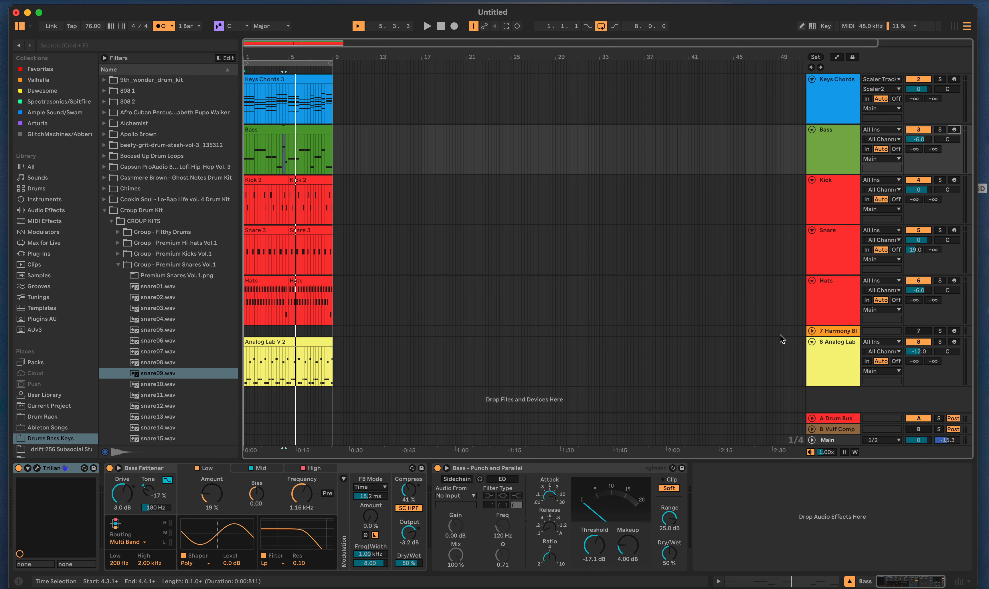
{"action": "left_click", "coordinate": [811, 180]}
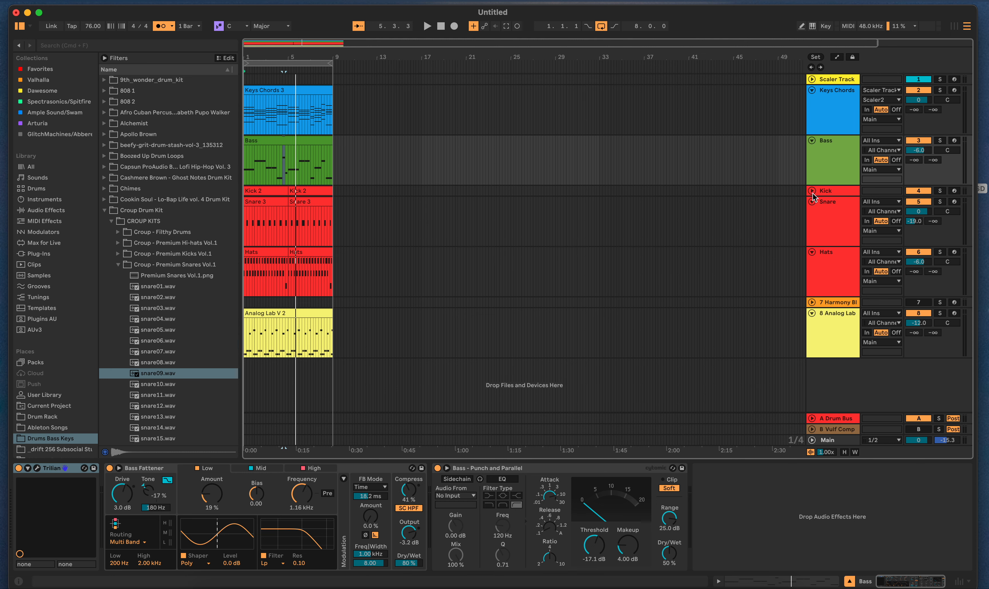
{"action": "left_click", "coordinate": [811, 202]}
{"action": "left_click", "coordinate": [811, 216]}
{"action": "left_click", "coordinate": [813, 214]}
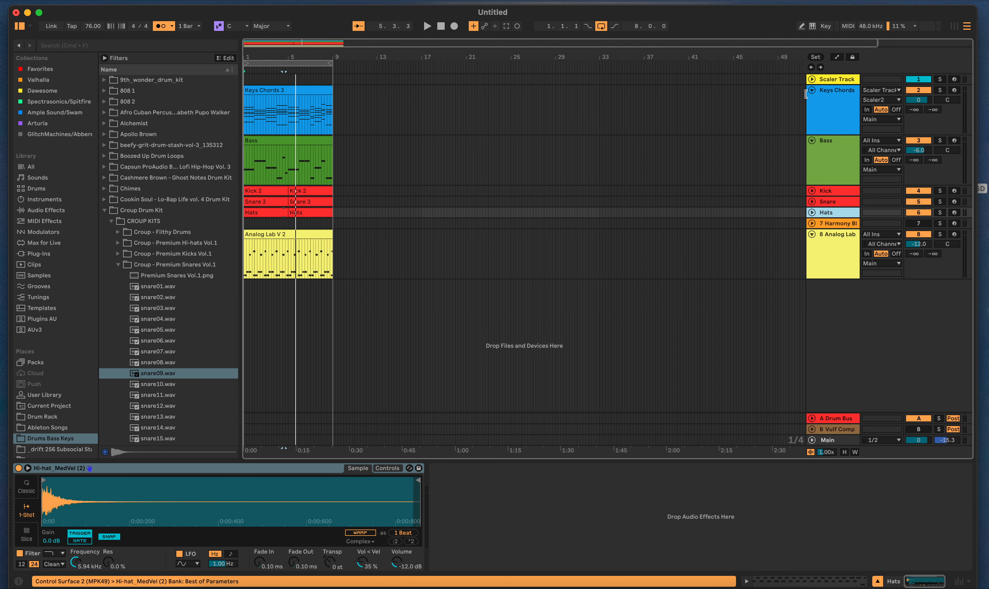
- Fold the Bass track and play the loop from bar 1 with the metronome off
{"action": "left_click", "coordinate": [447, 116]}
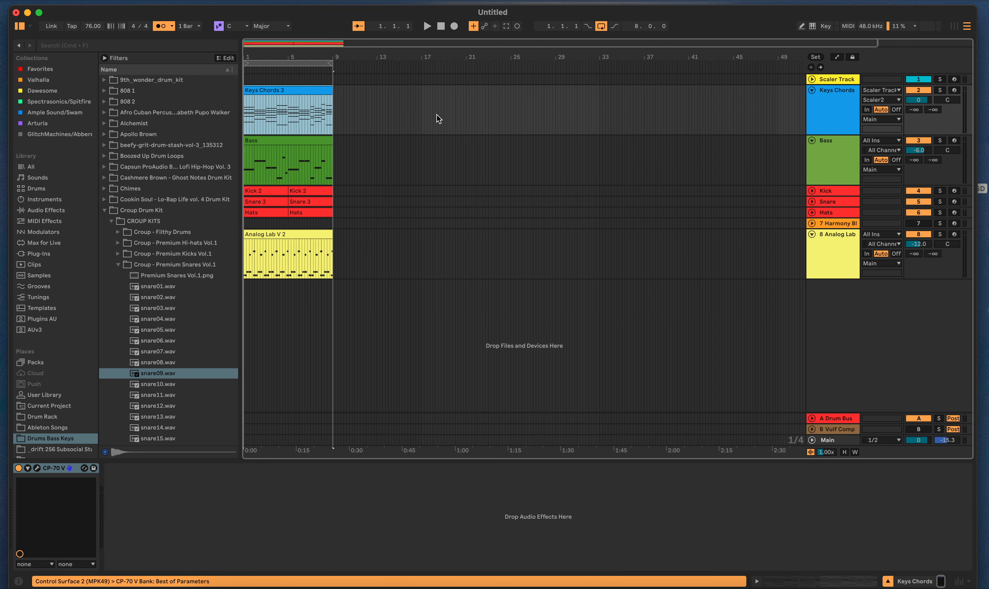
{"action": "left_click", "coordinate": [811, 141]}
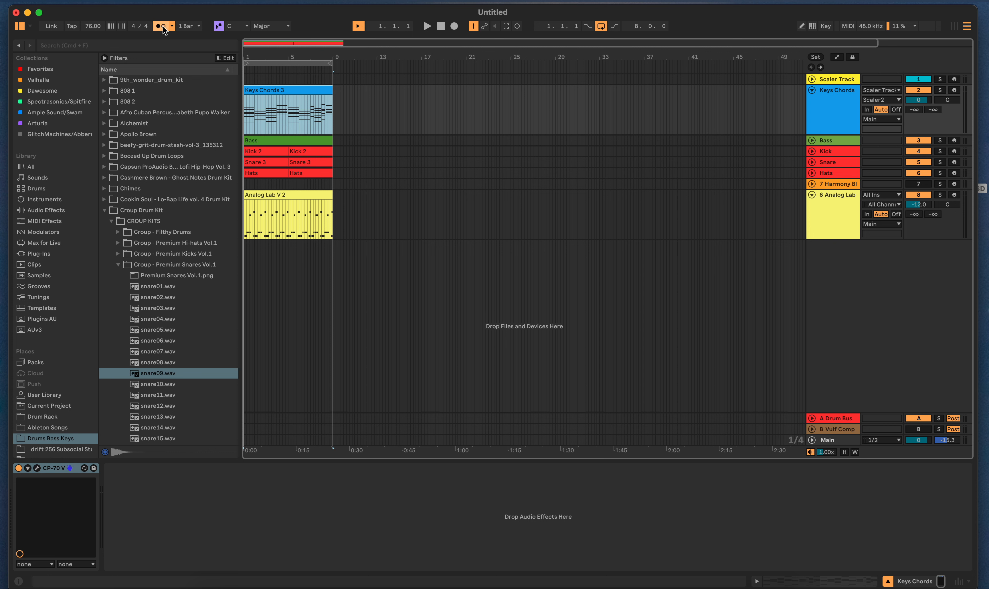
{"action": "left_click", "coordinate": [427, 26]}
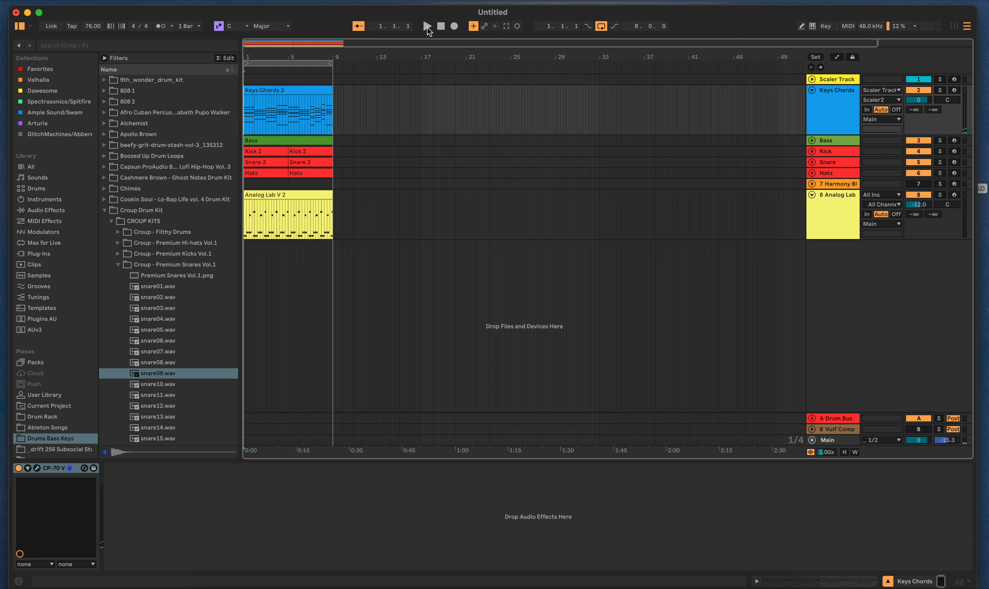